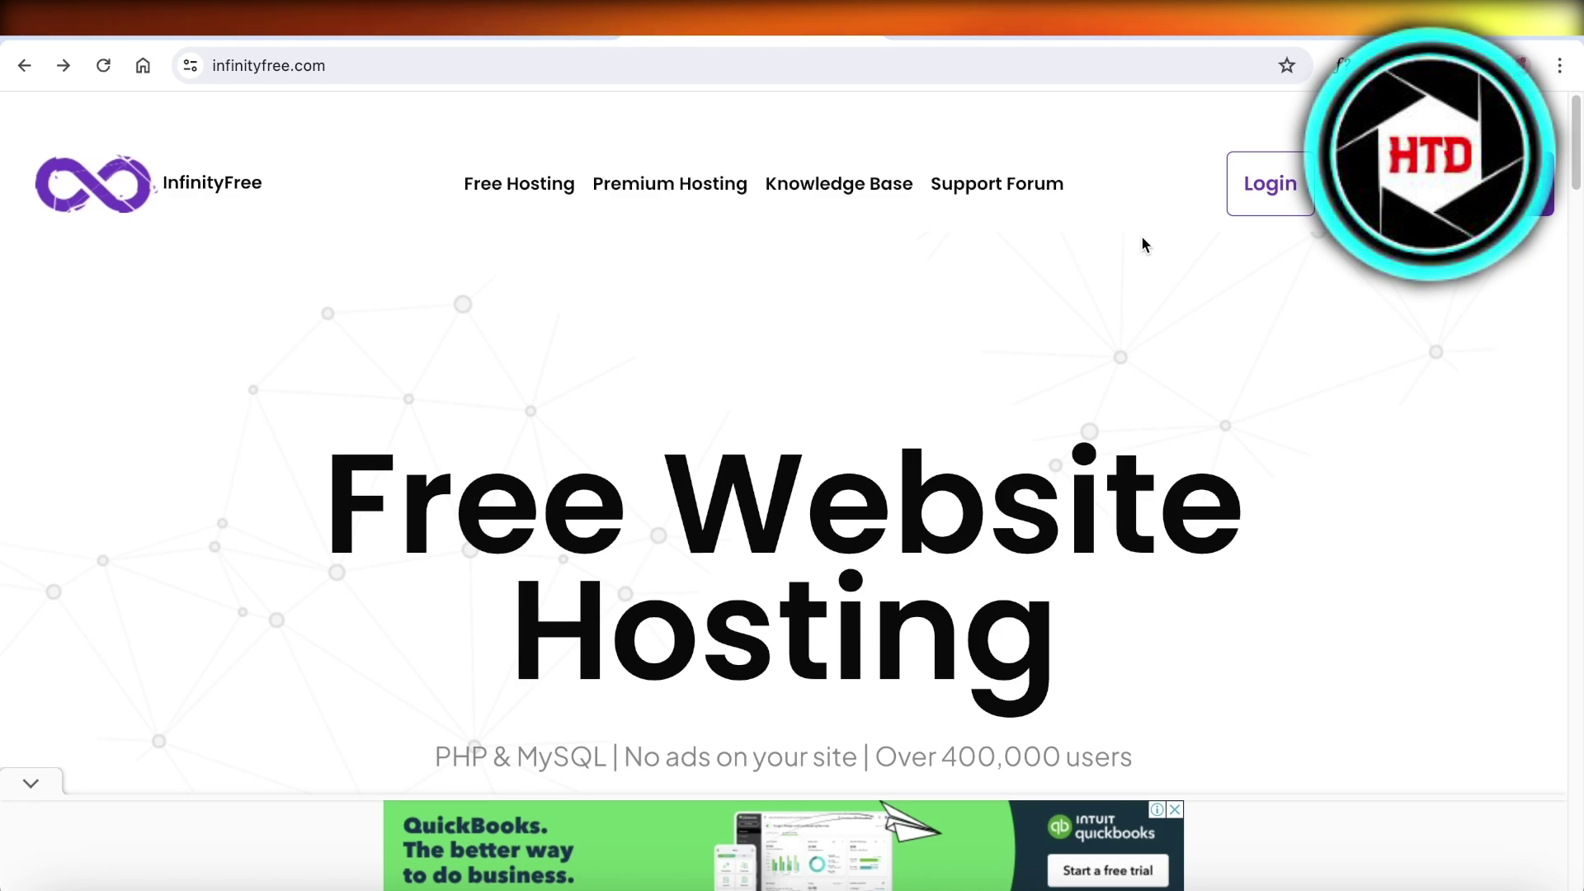
# - Browse the InfinityFree homepage, then go to the sign-in page for an existing account
pyautogui.scroll(-1, 1134, 283)
pyautogui.scroll(-10, 1135, 289)
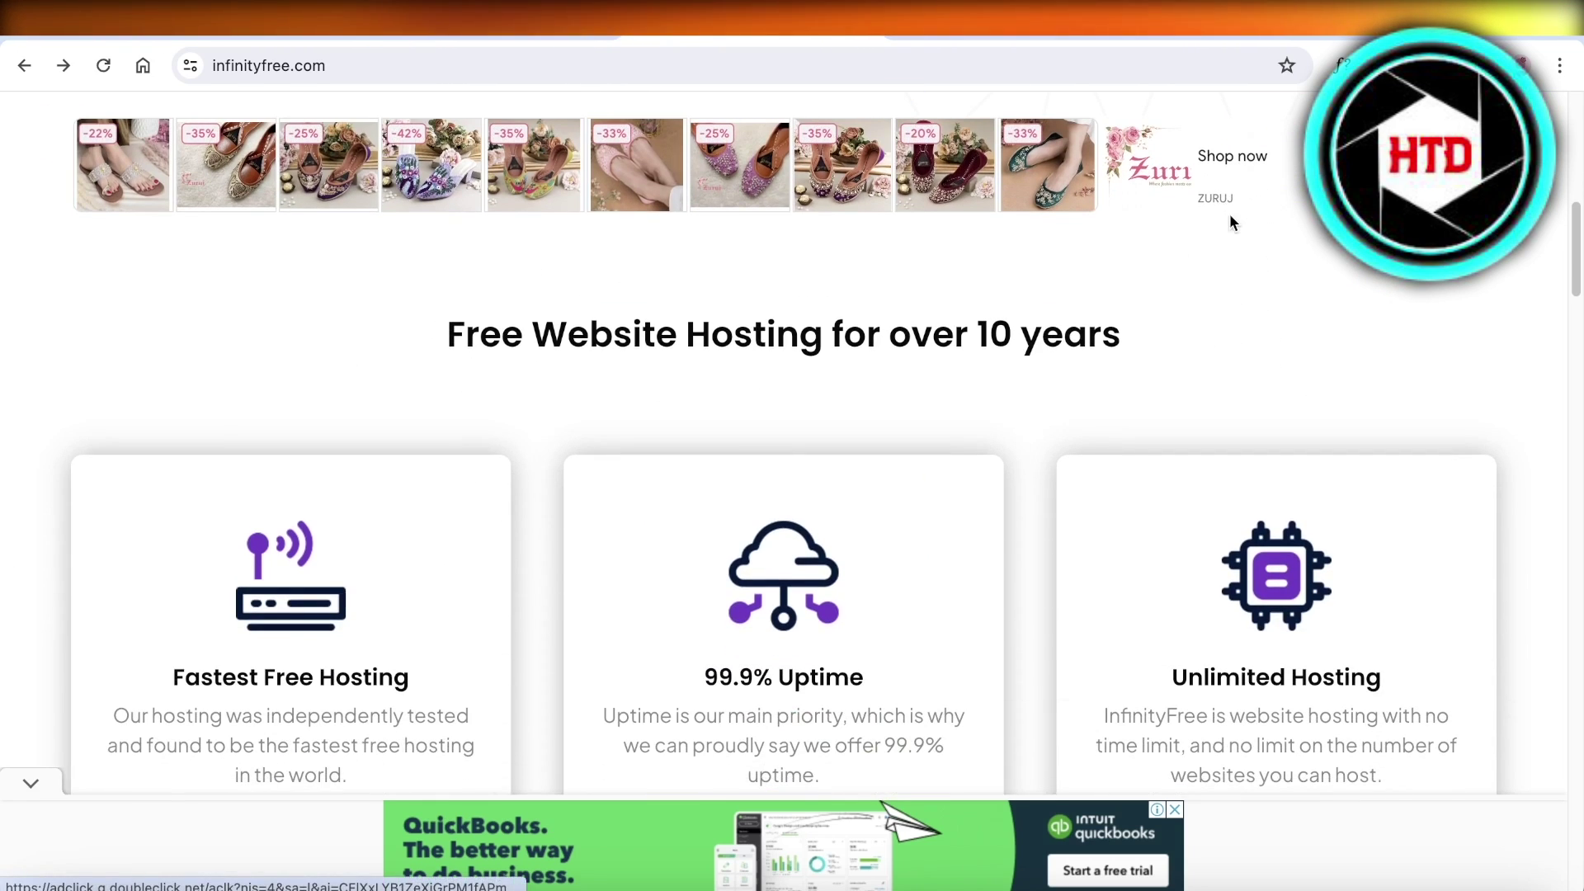
pyautogui.scroll(-5, 1229, 265)
pyautogui.scroll(5, 1212, 281)
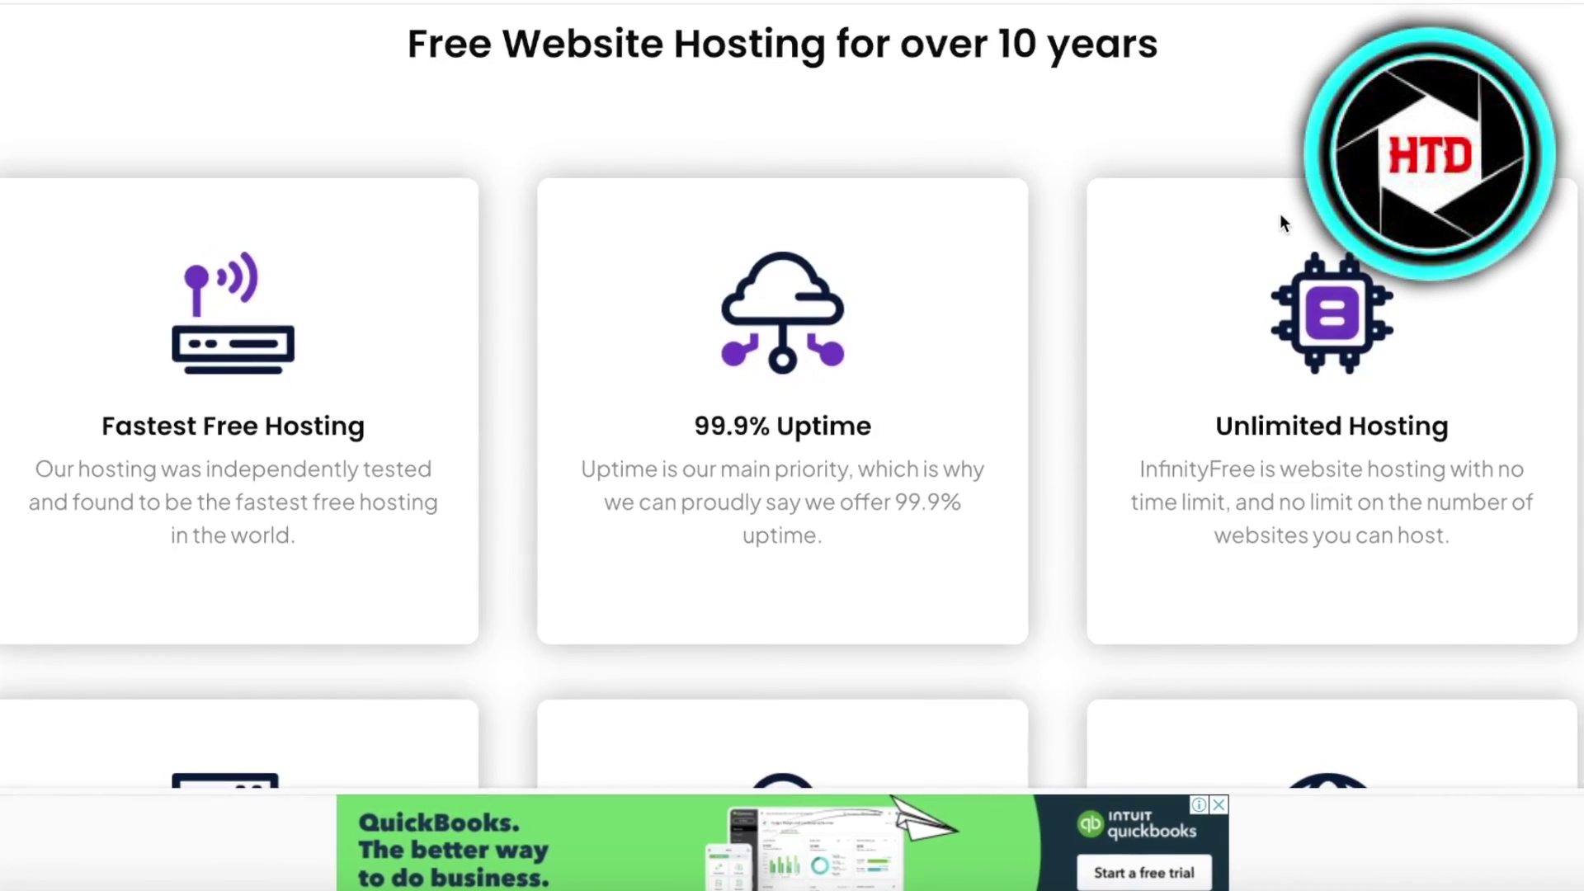
pyautogui.scroll(-12, 1281, 221)
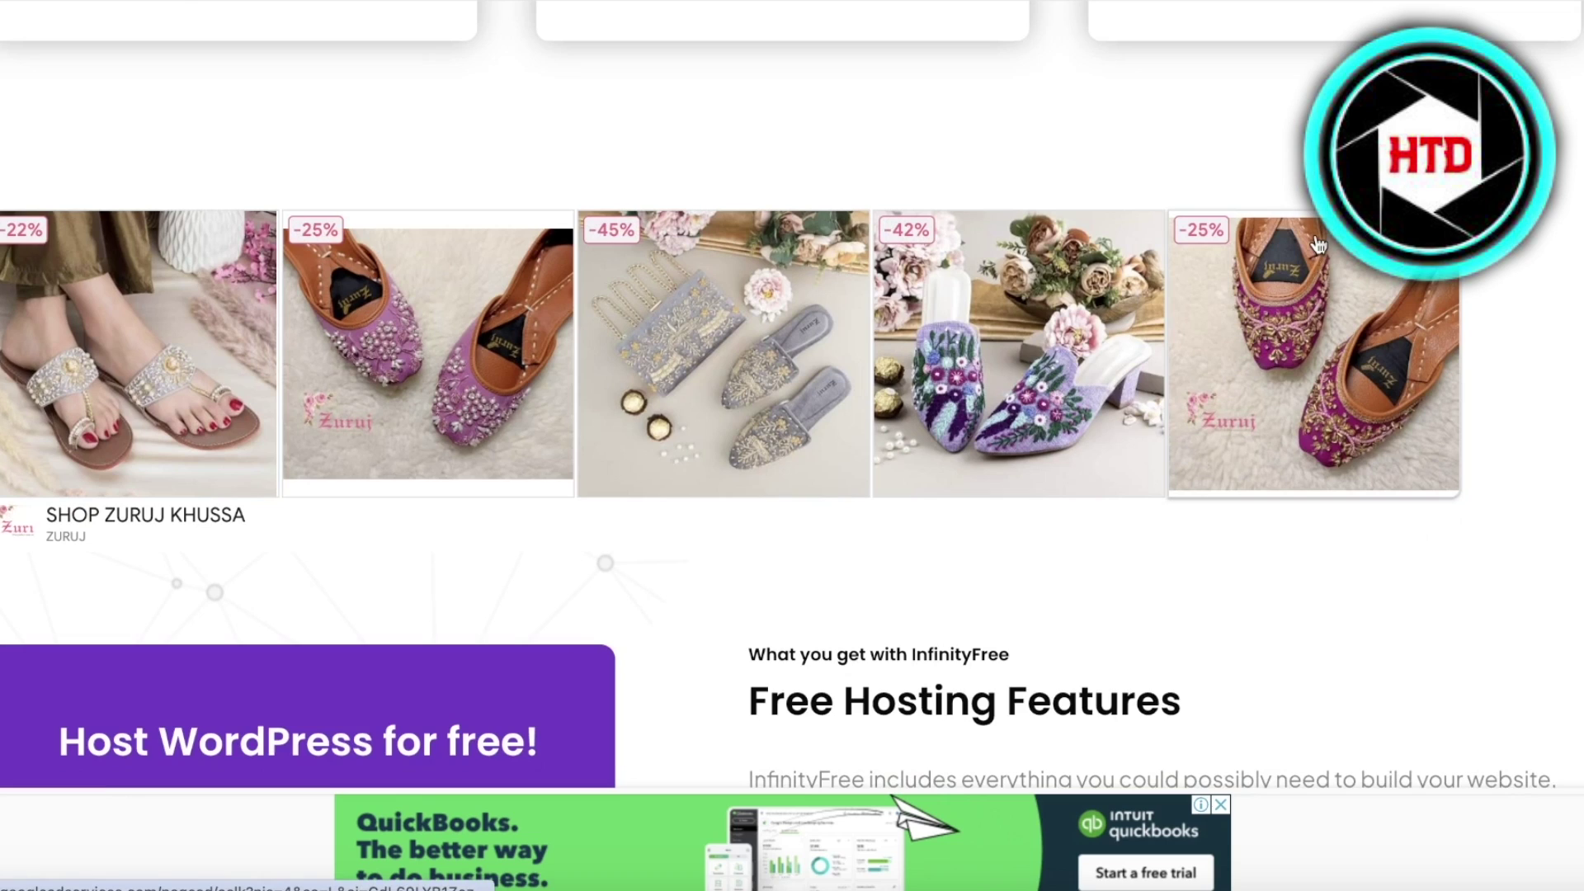
pyautogui.scroll(9, 1295, 219)
pyautogui.scroll(15, 1298, 231)
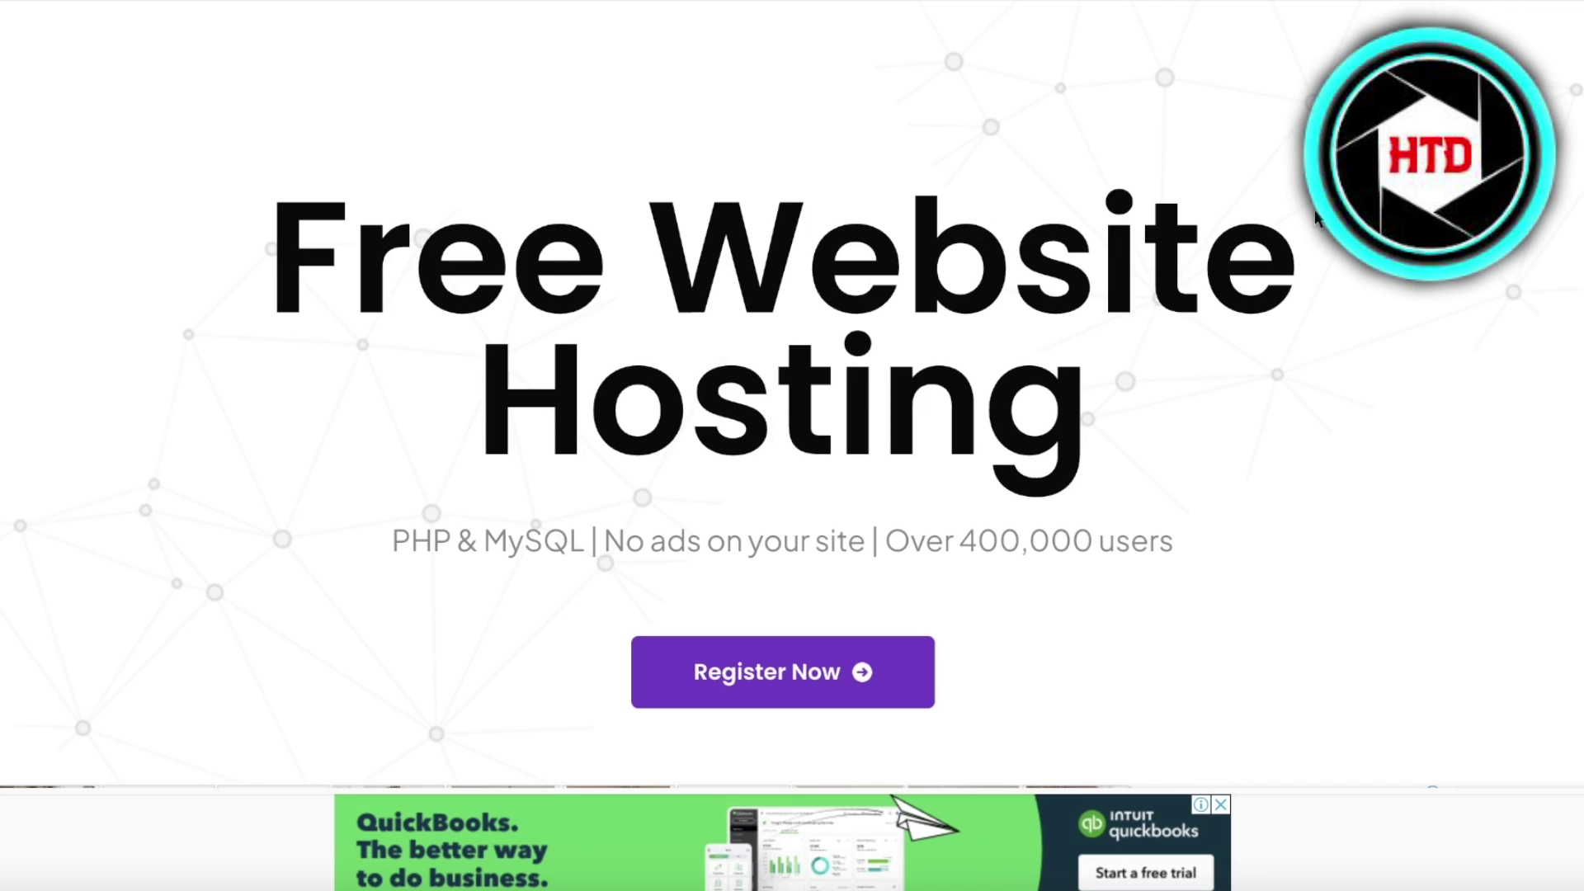
pyautogui.scroll(3, 1267, 186)
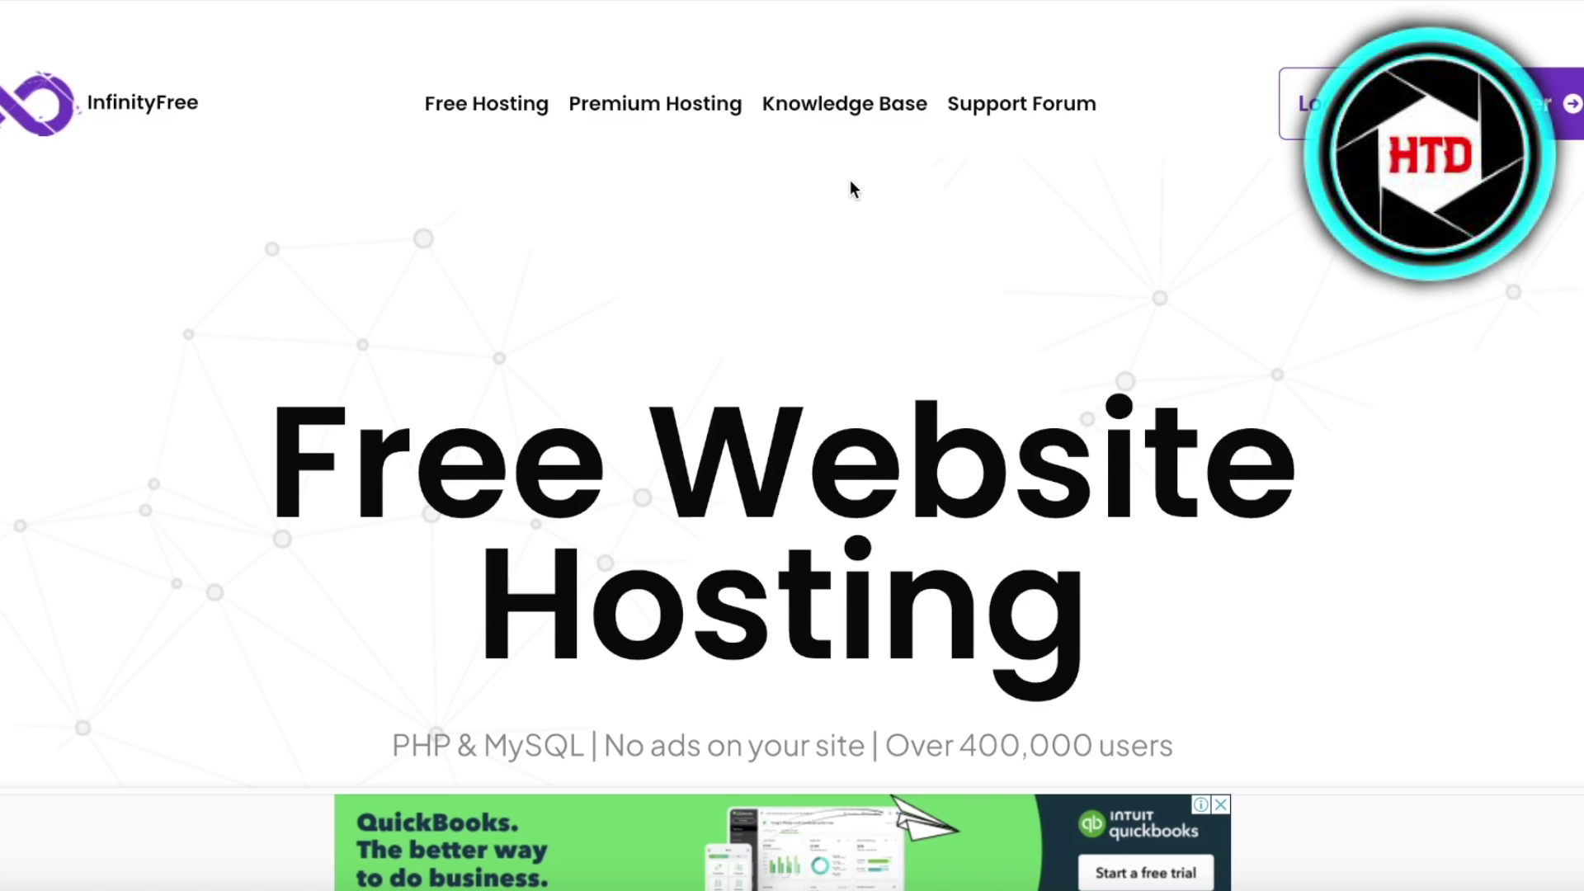
pyautogui.scroll(-2, 869, 201)
pyautogui.scroll(2, 869, 202)
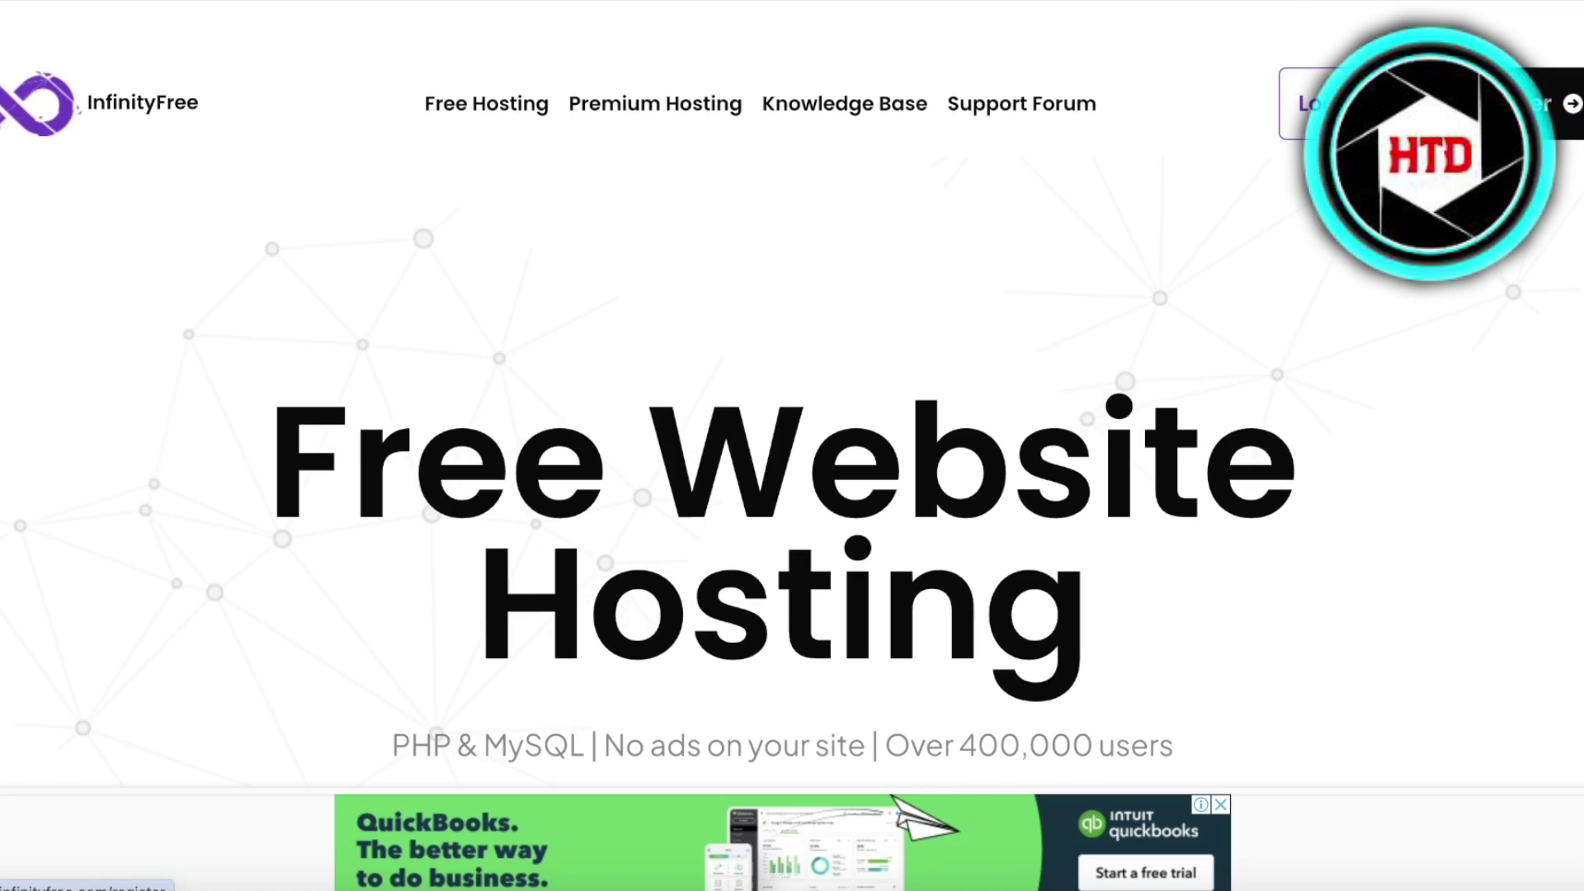
pyautogui.click(1522, 103)
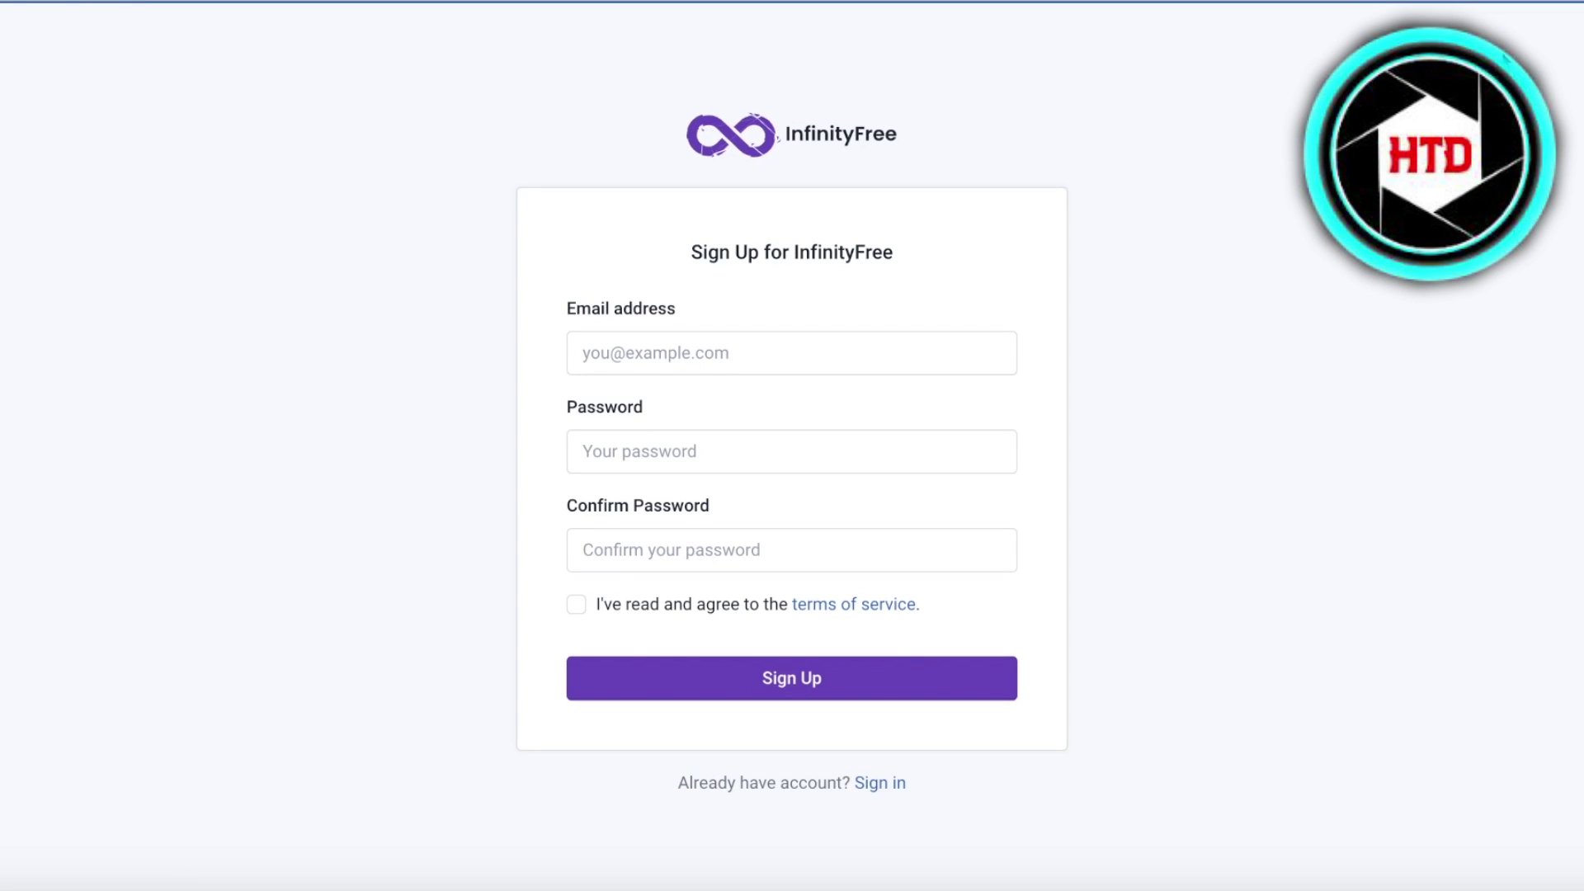
pyautogui.click(862, 788)
# - Log in with the account's email address and password to reach Hosting Accounts
pyautogui.click(765, 387)
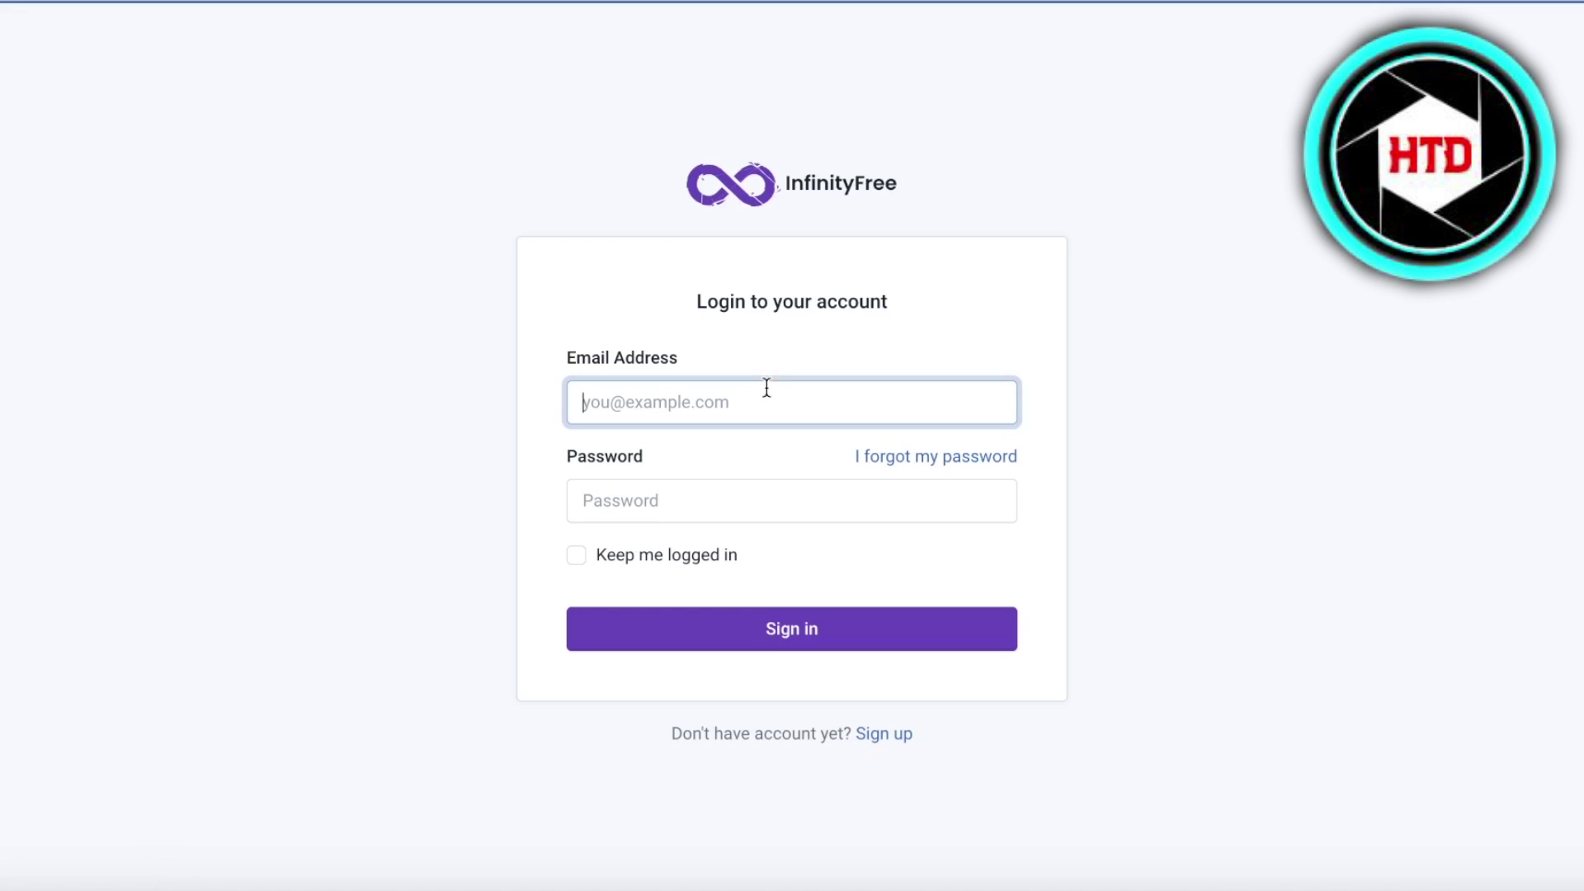
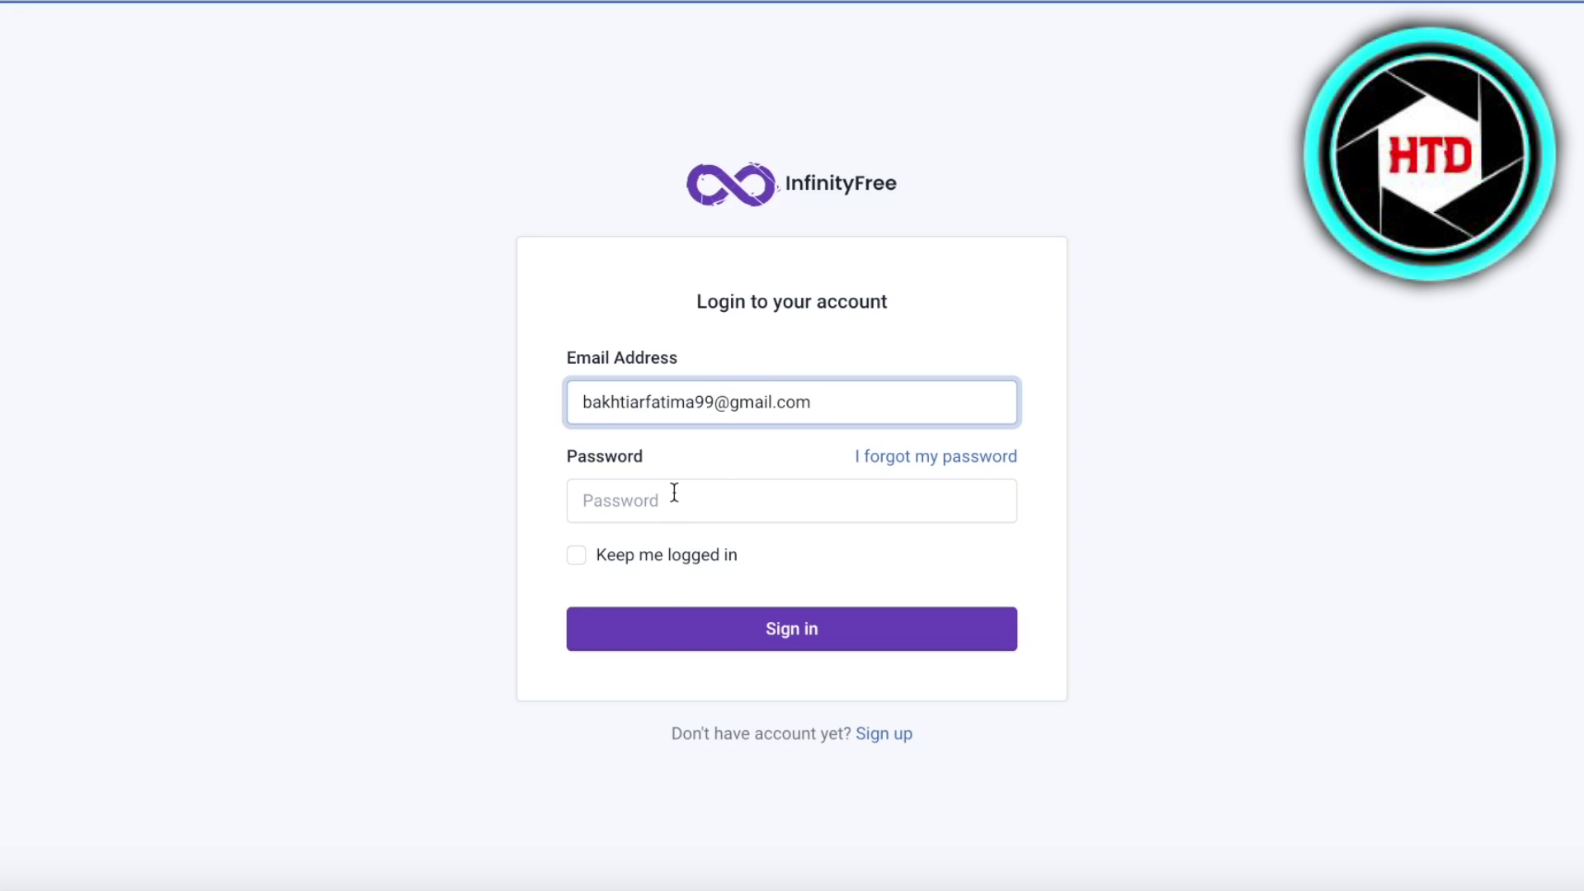
pyautogui.click(673, 492)
pyautogui.hotkey('ctrl', 'v')
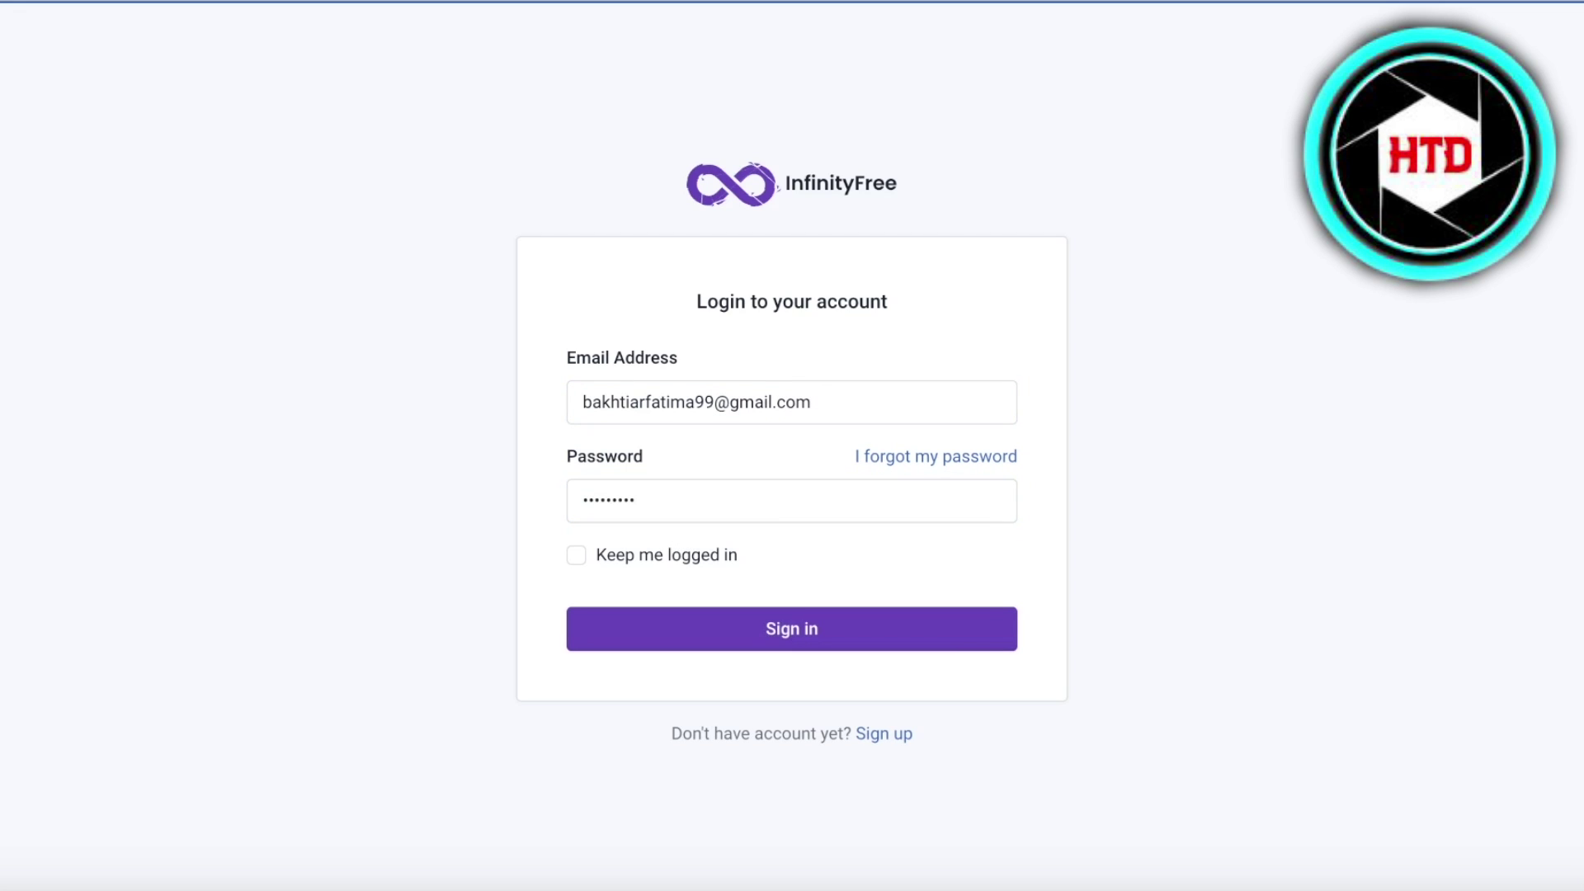
pyautogui.press('Return')
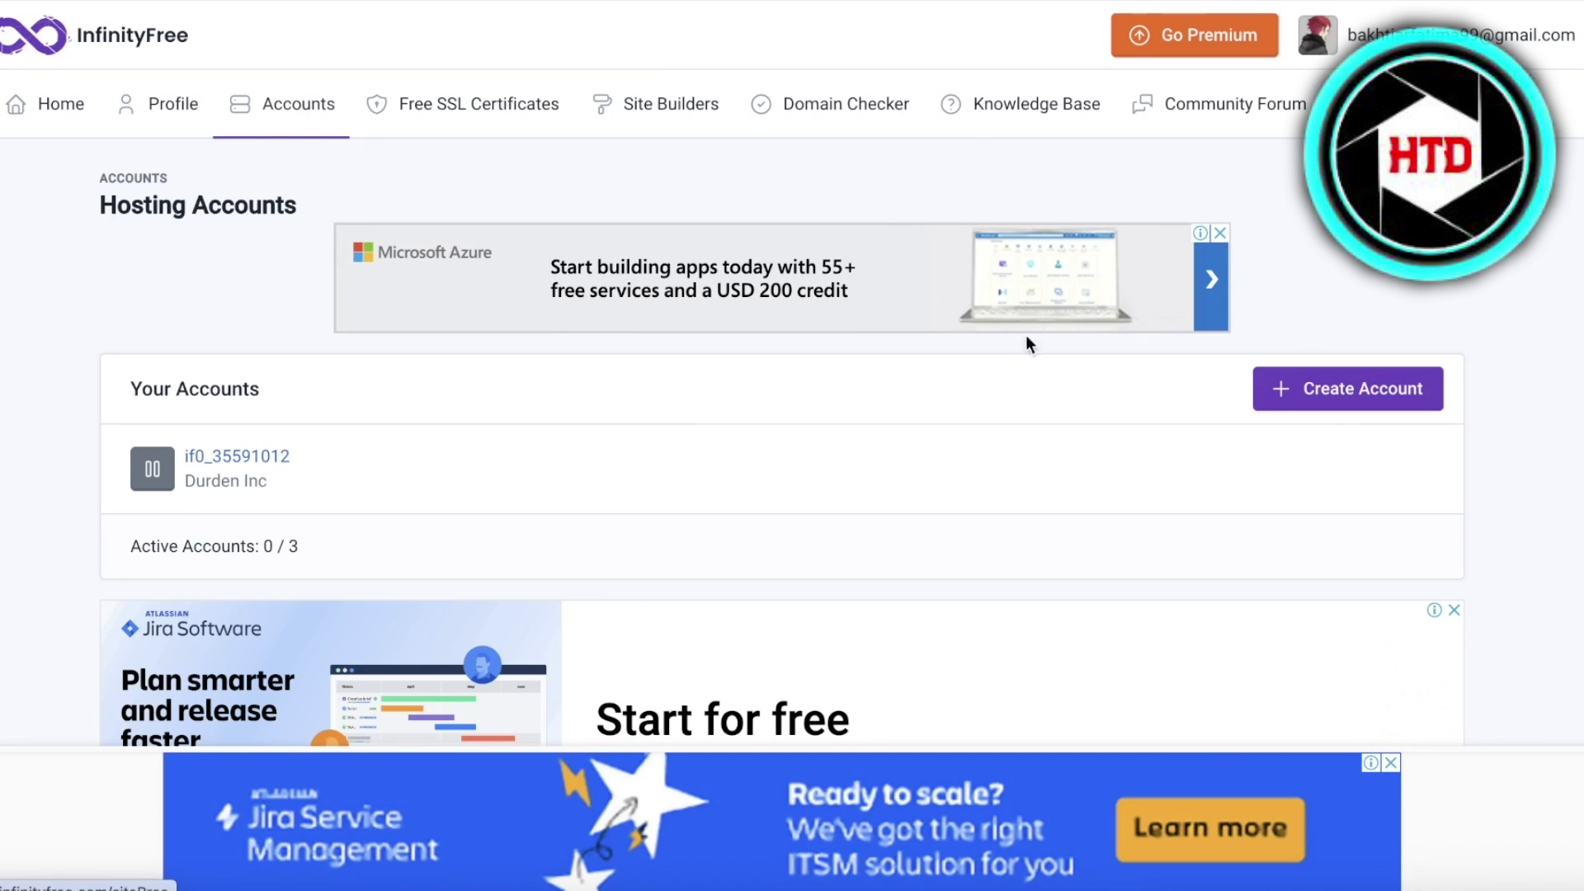
# - Start a new hosting account, dismiss the GoDaddy ad, and choose the free $0 InfinityFree plan
pyautogui.click(1311, 388)
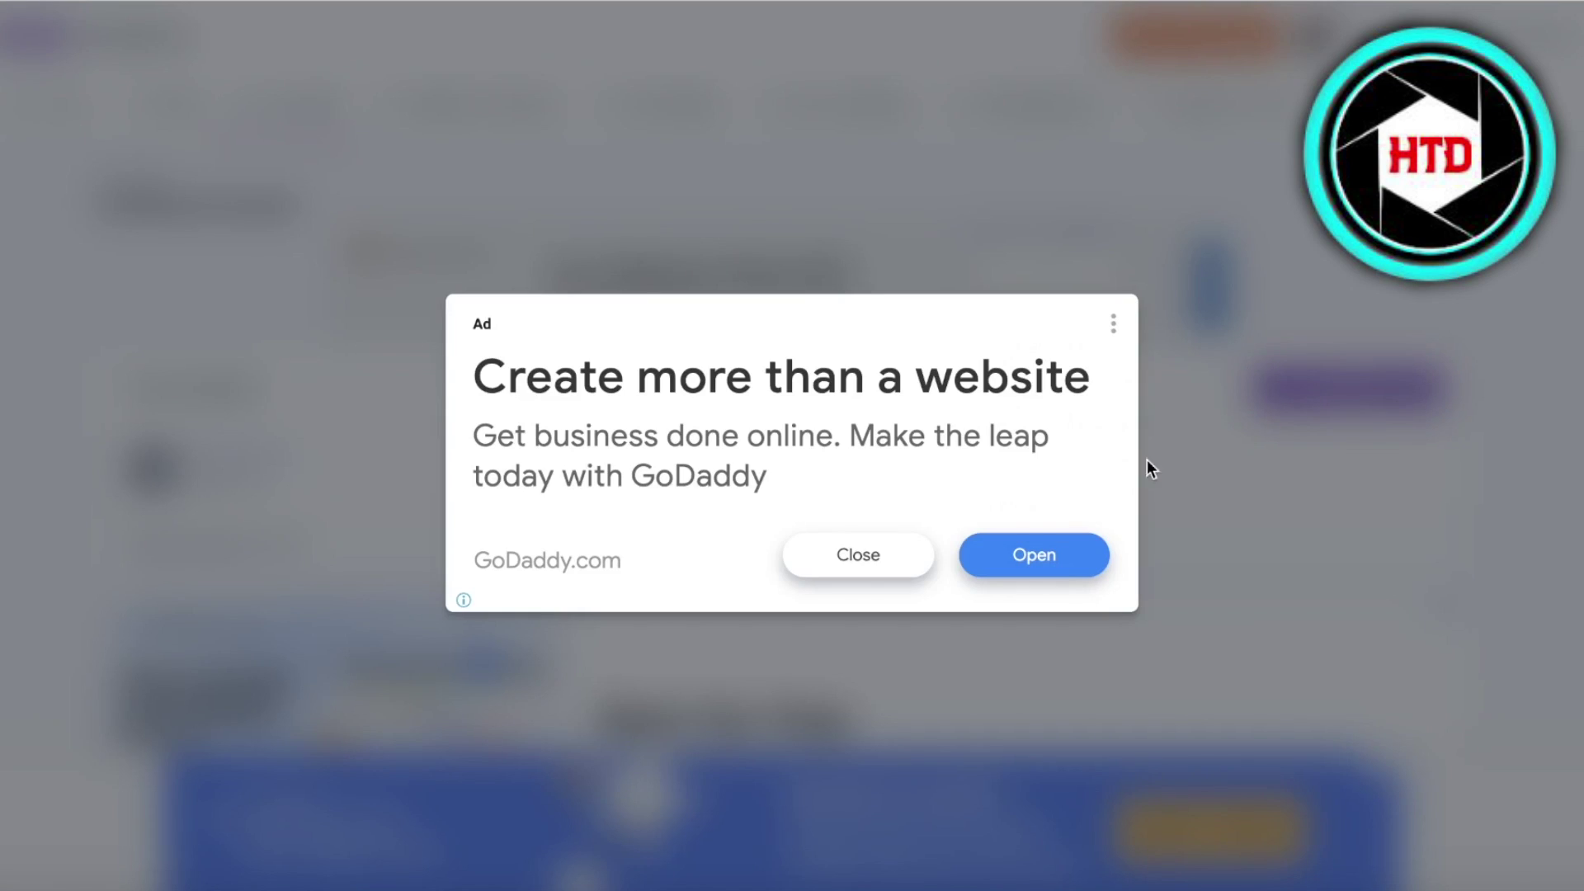
pyautogui.click(876, 557)
pyautogui.scroll(-9, 1154, 281)
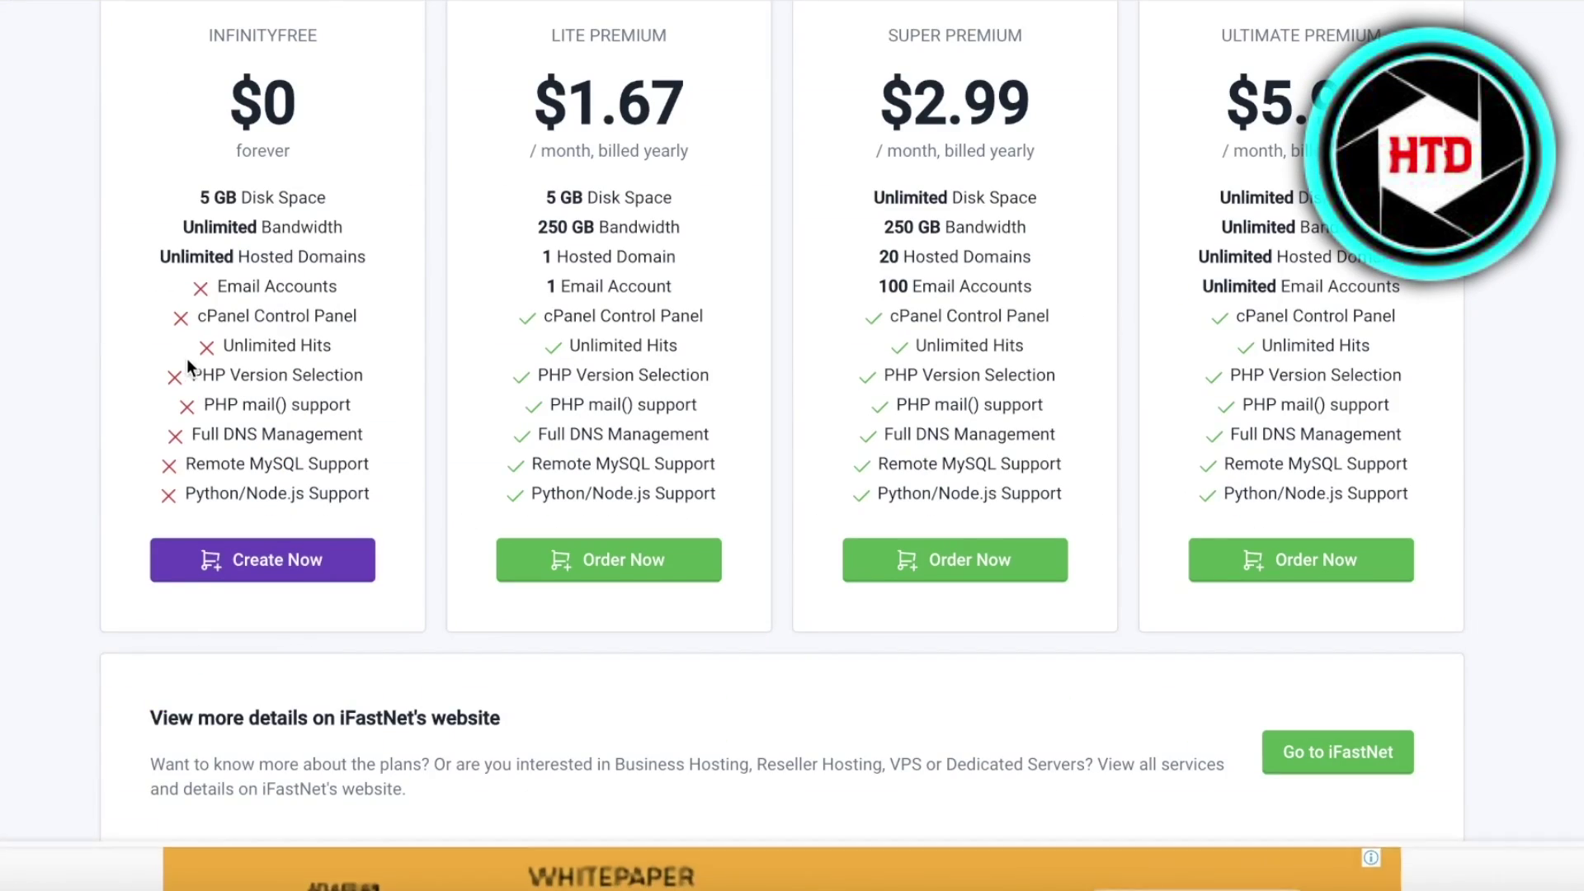
pyautogui.scroll(3, 186, 353)
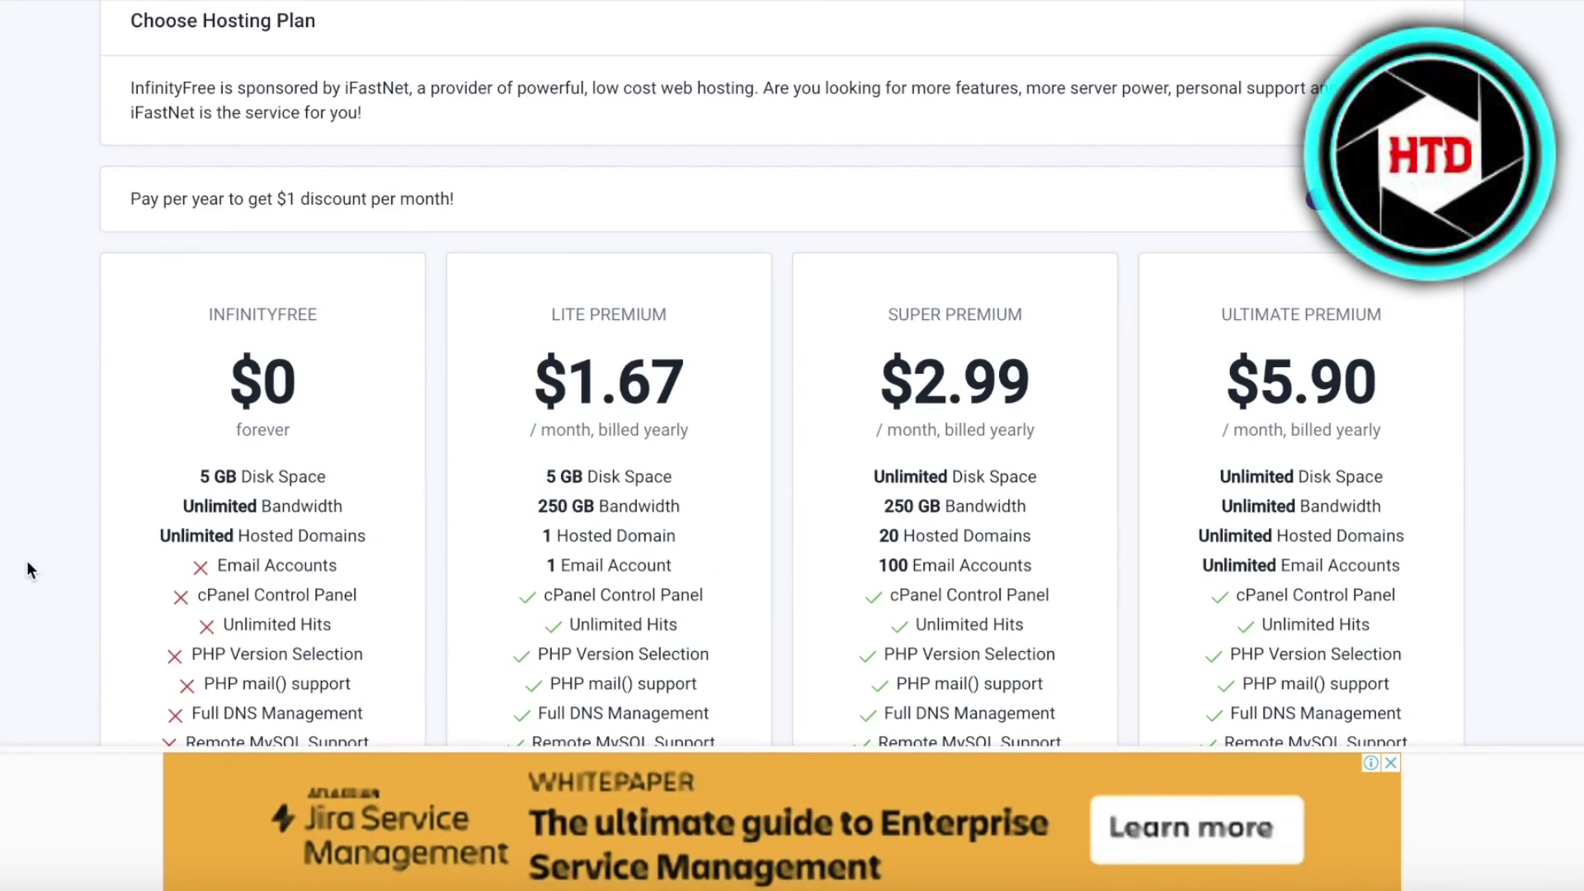
pyautogui.scroll(-1, 494, 322)
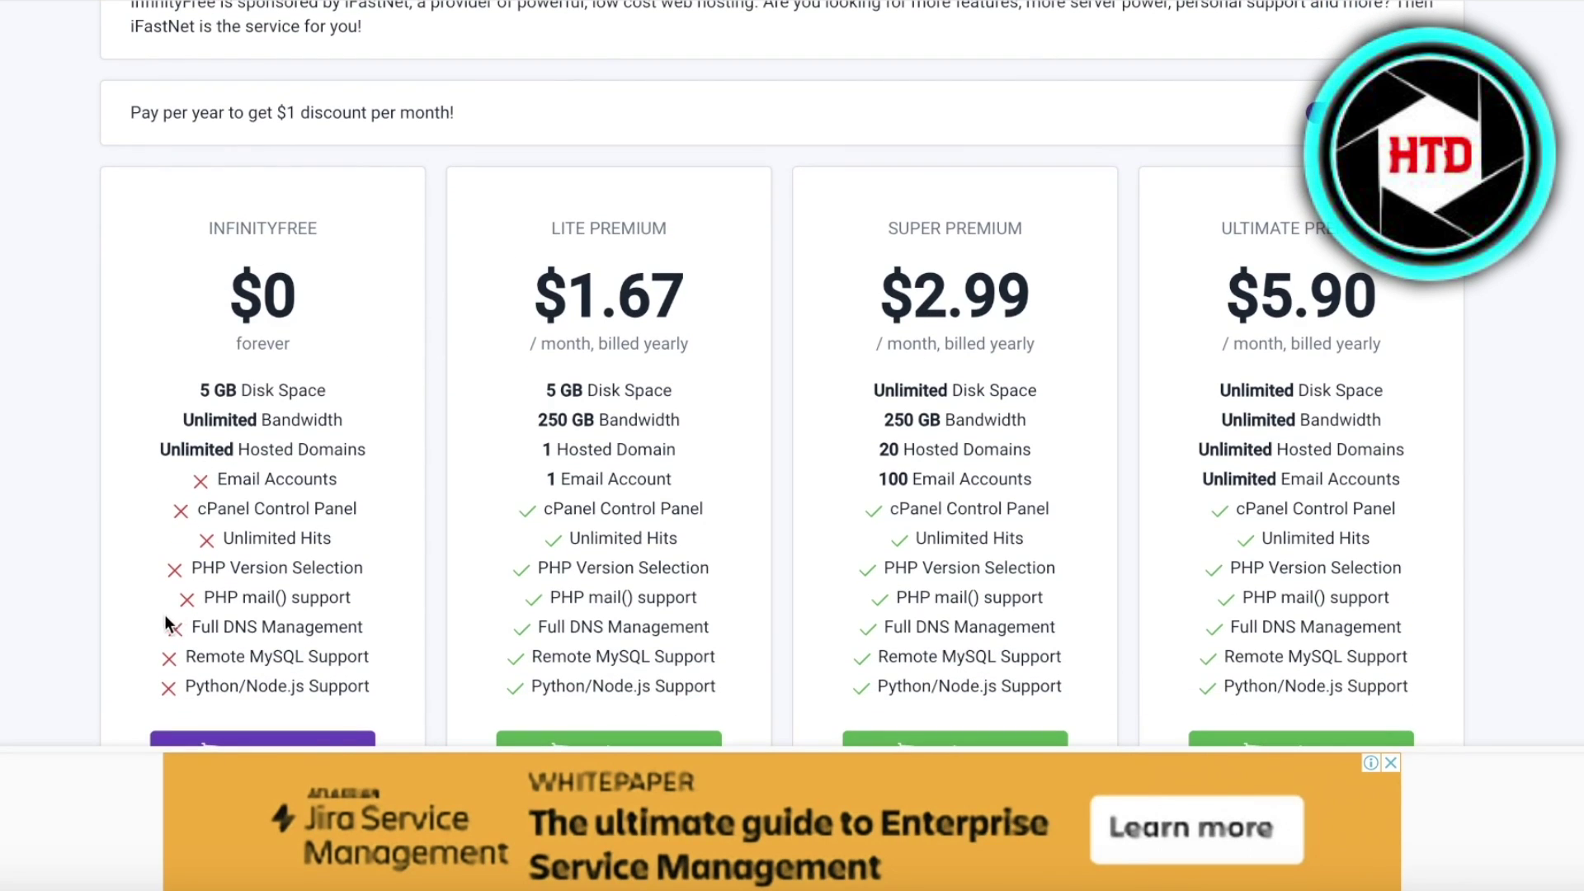
pyautogui.scroll(-2, 198, 511)
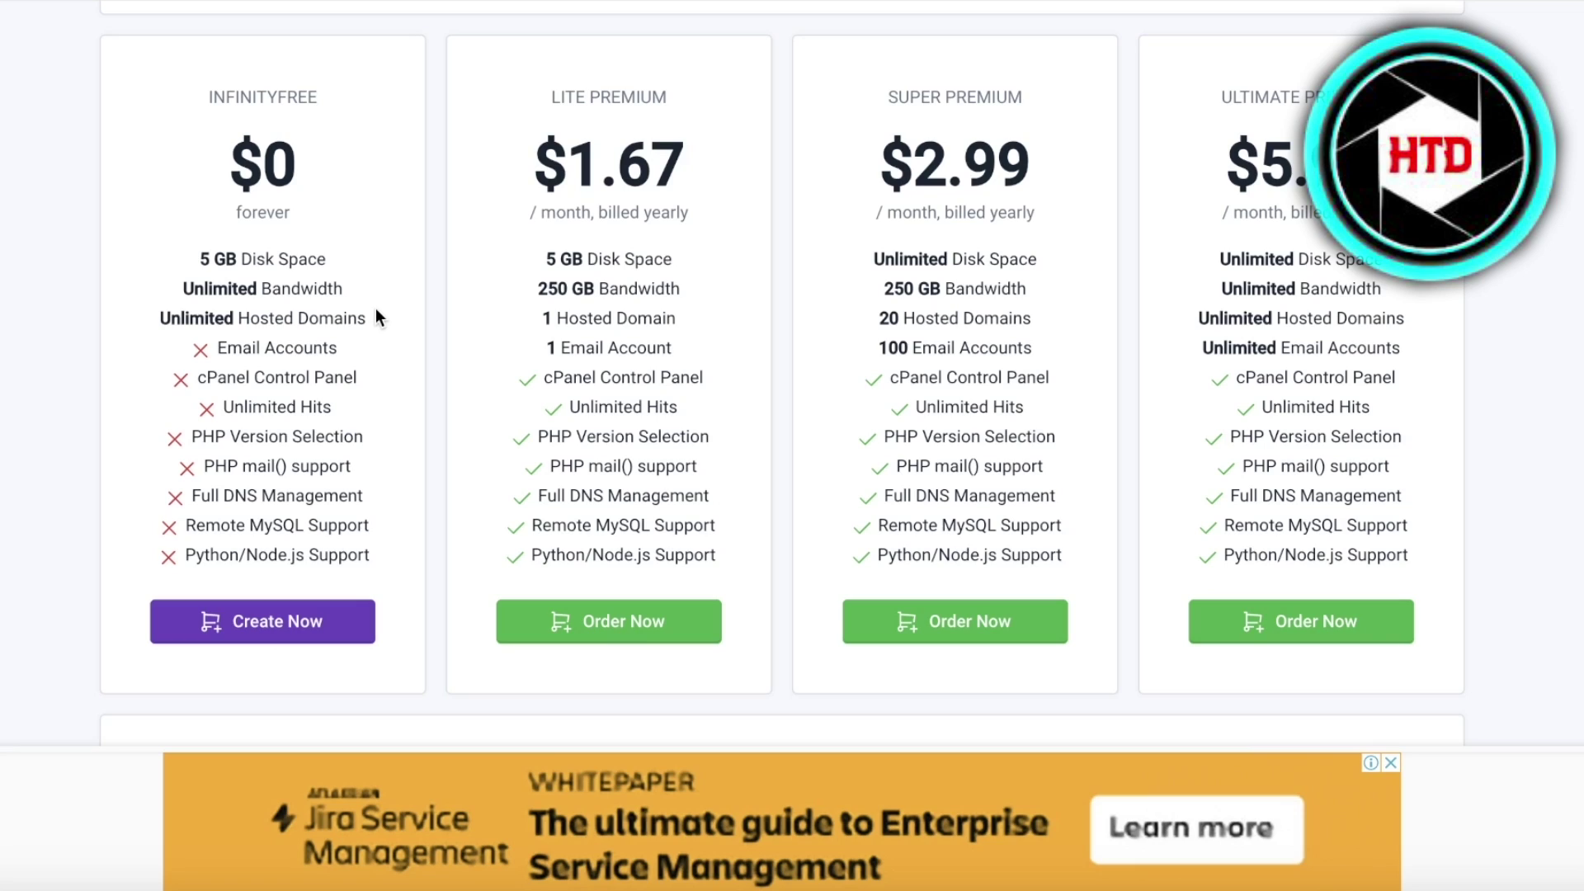
pyautogui.click(262, 621)
# - Use a Subdomain on .lovestoblog.com, enter 'jane', and check its availability
pyautogui.scroll(-4, 518, 305)
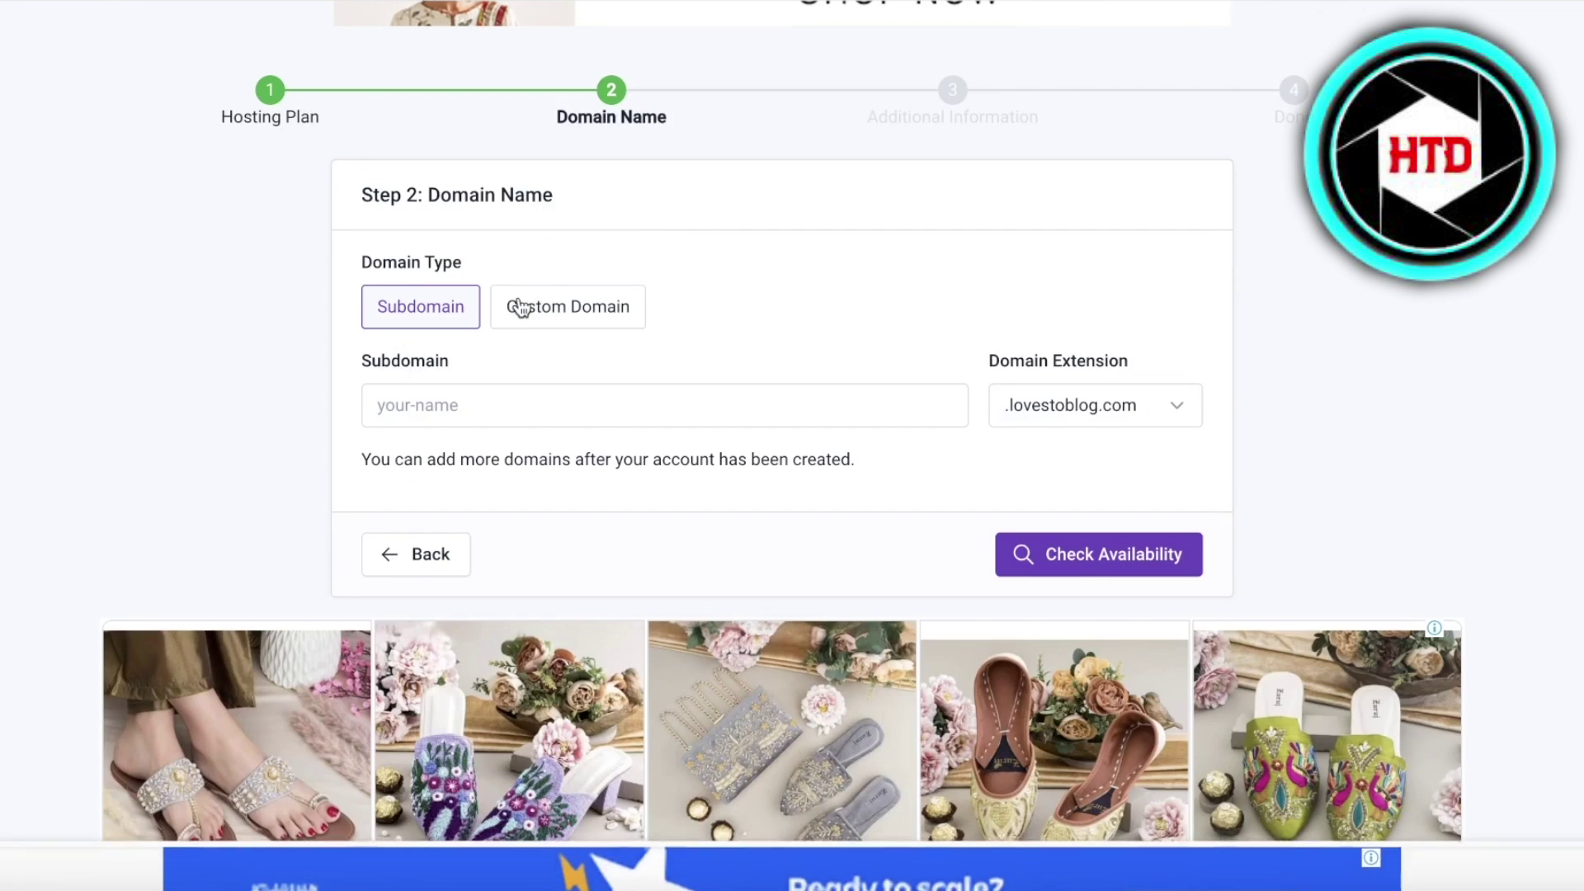
pyautogui.click(508, 312)
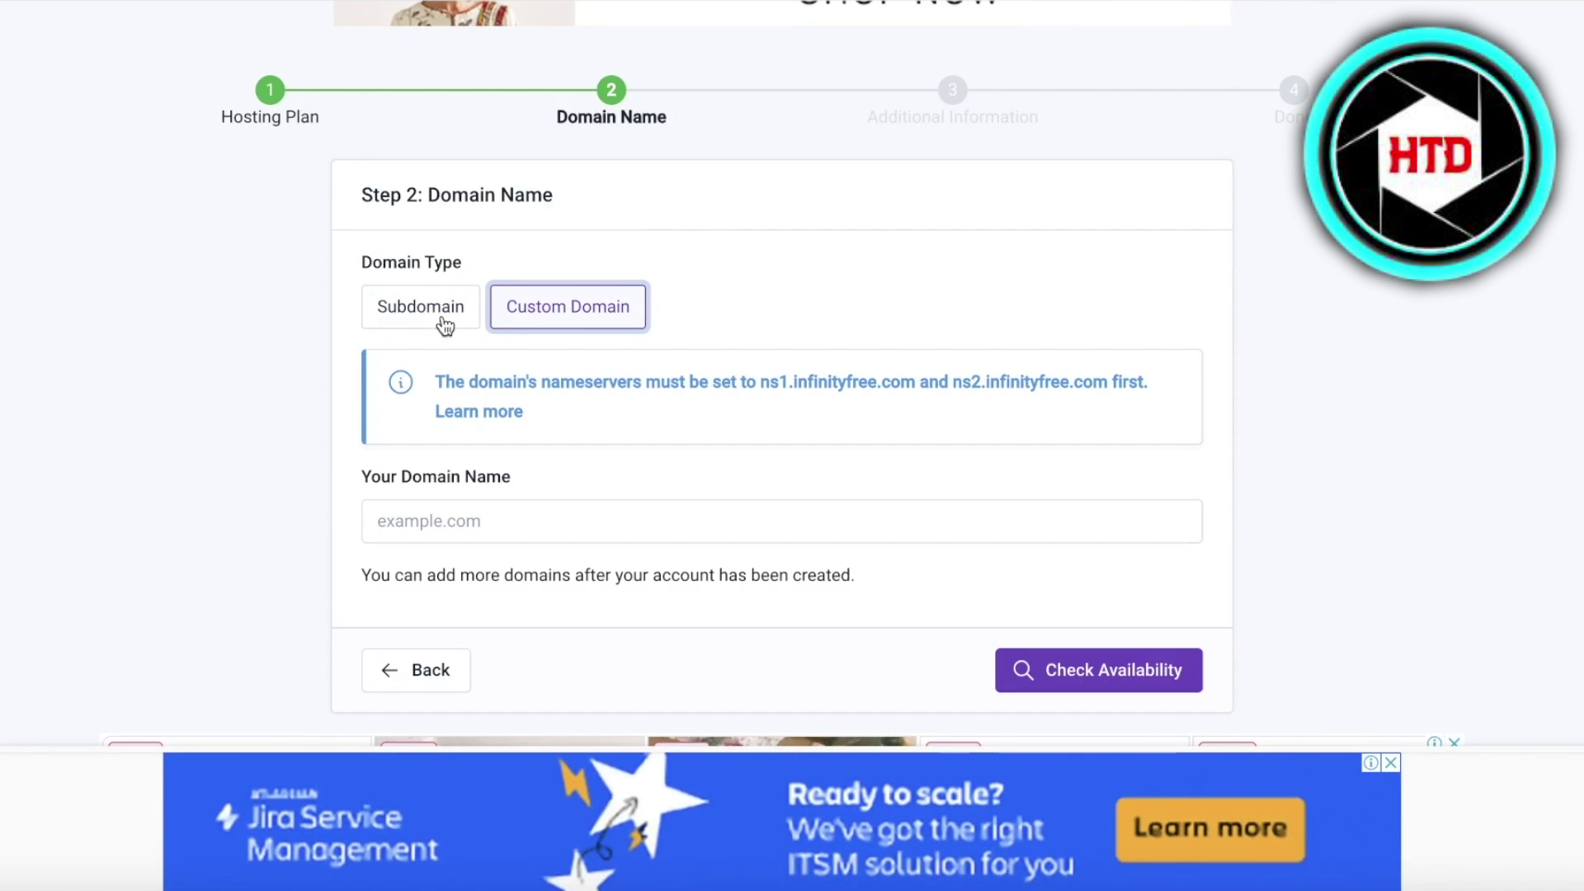
pyautogui.click(470, 506)
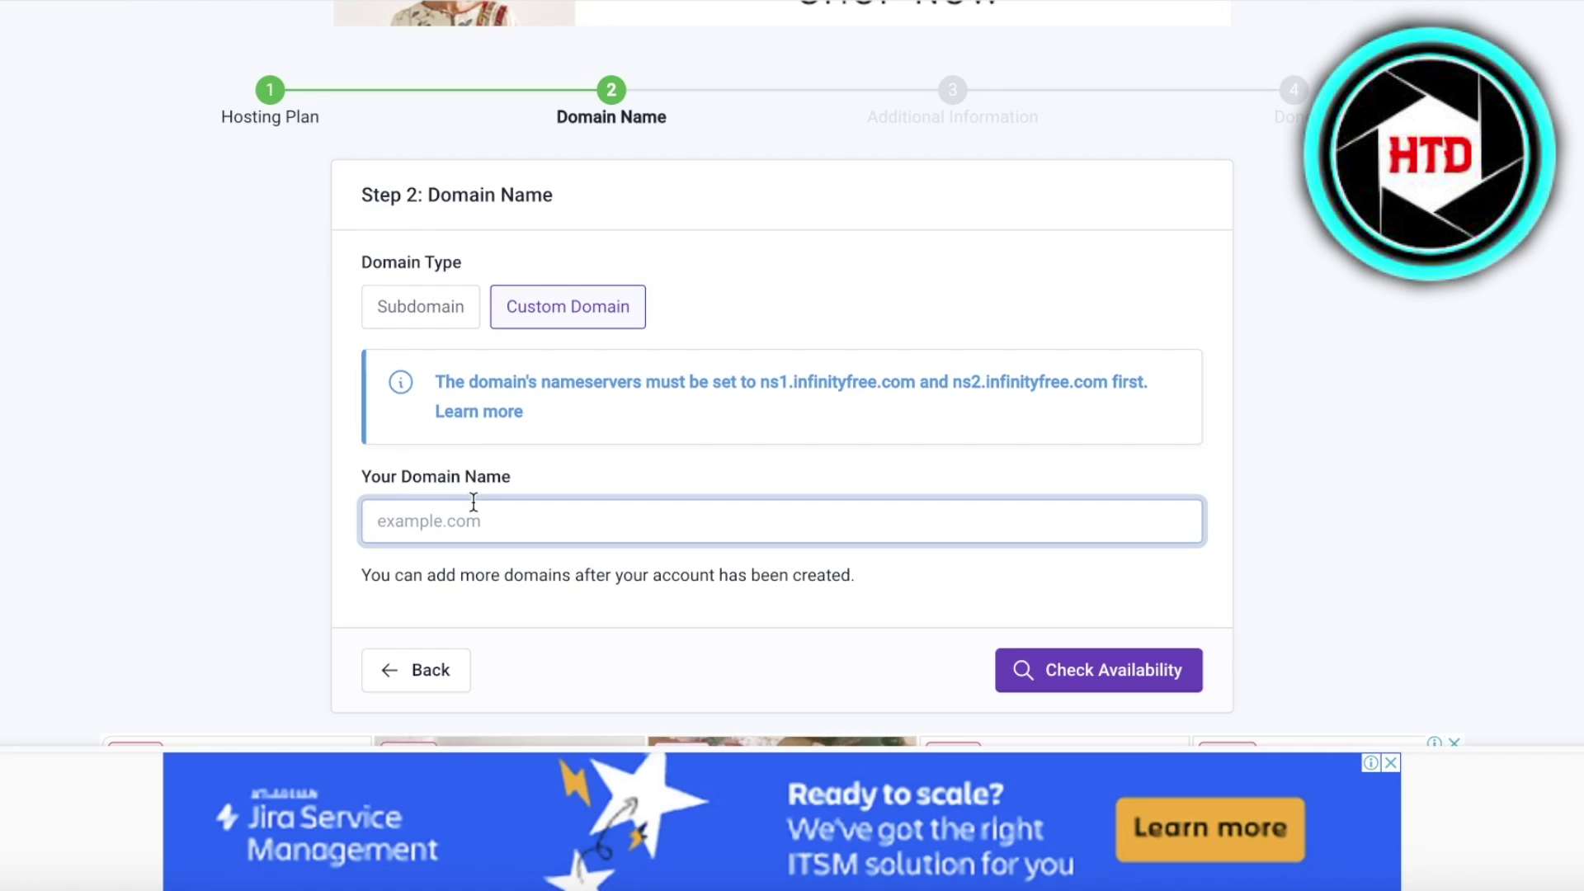
pyautogui.click(394, 303)
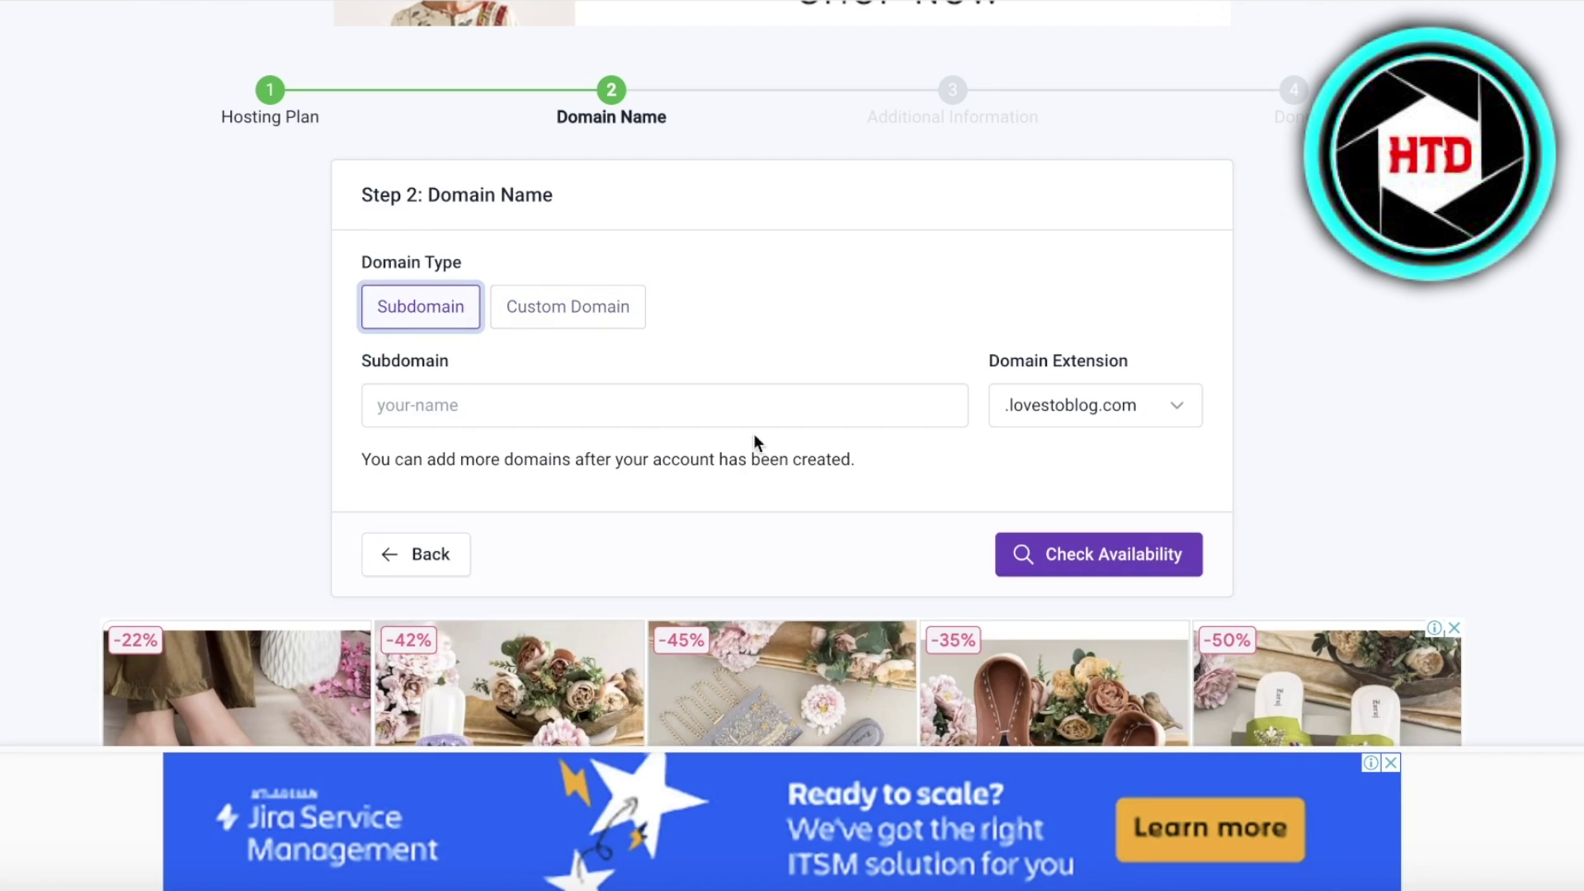
pyautogui.click(1056, 406)
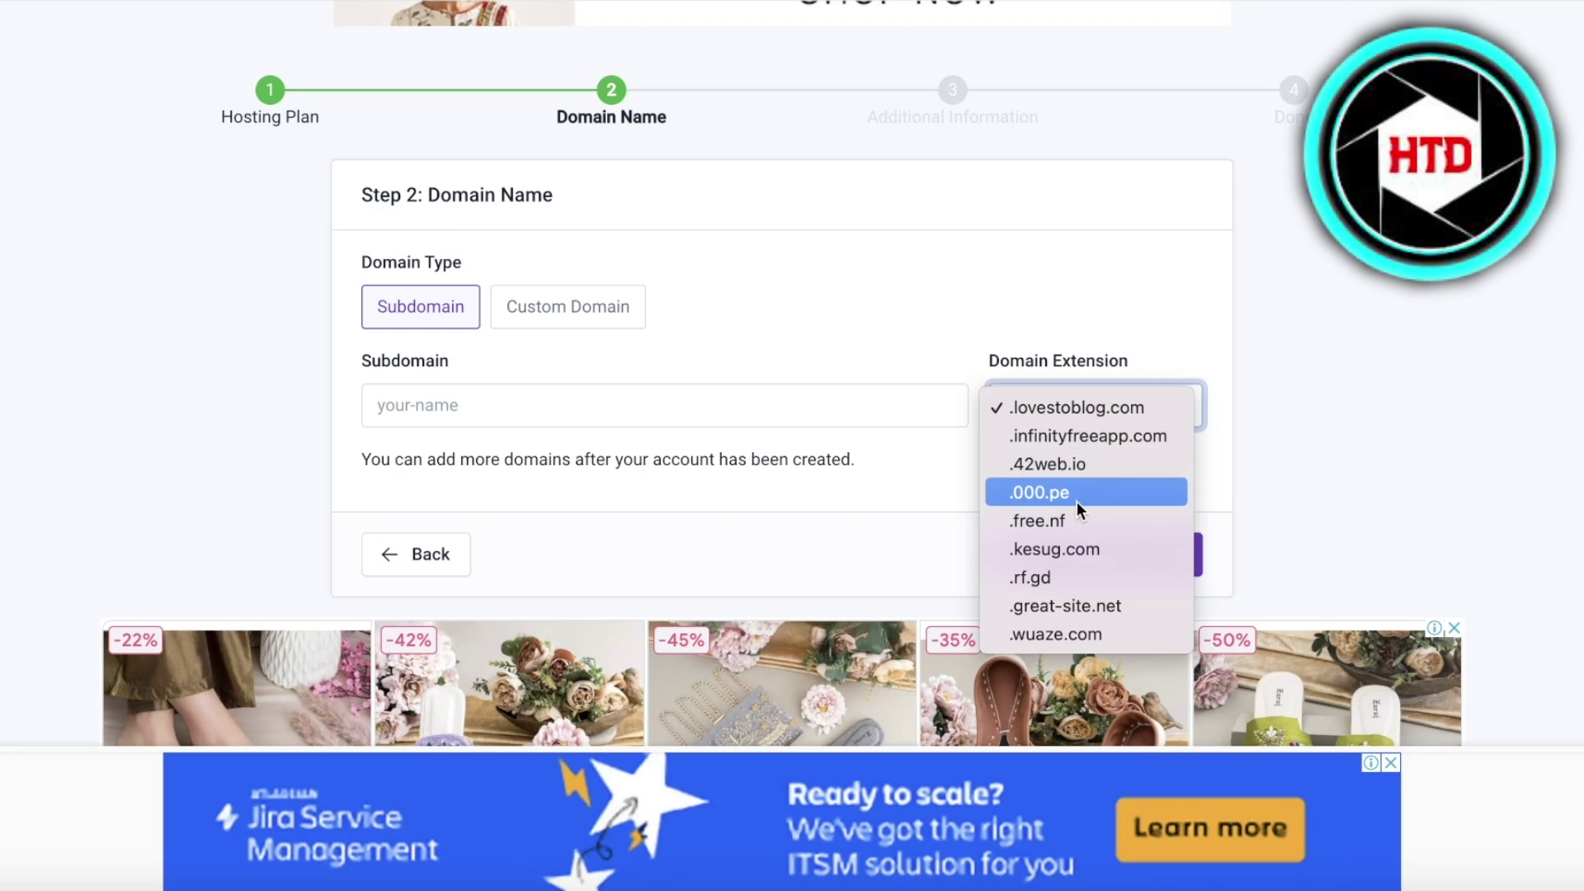
pyautogui.click(654, 405)
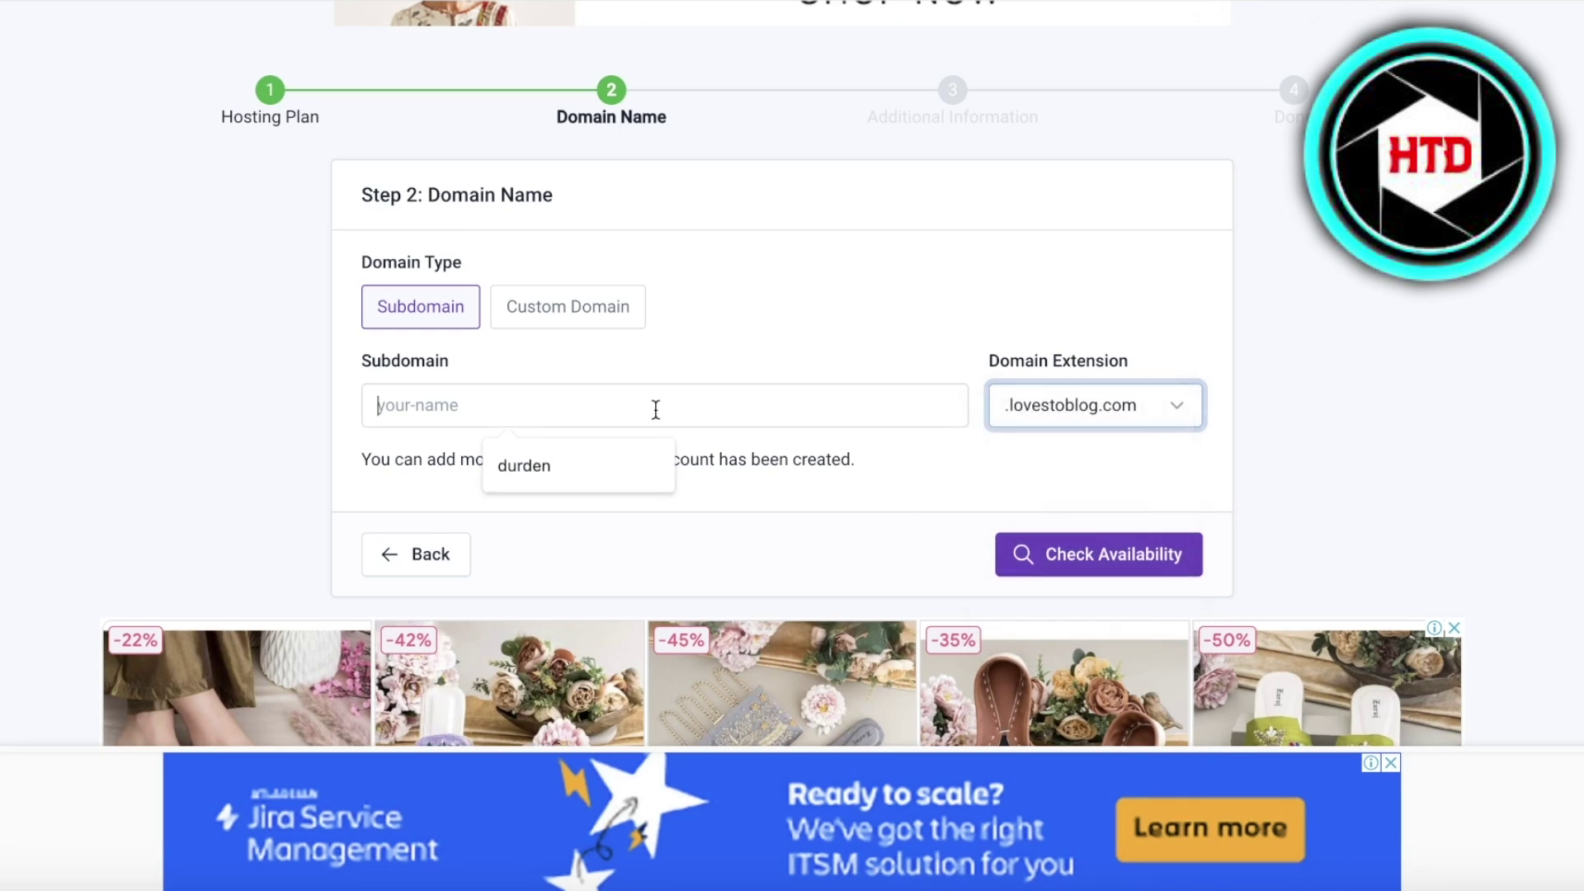
pyautogui.click(640, 474)
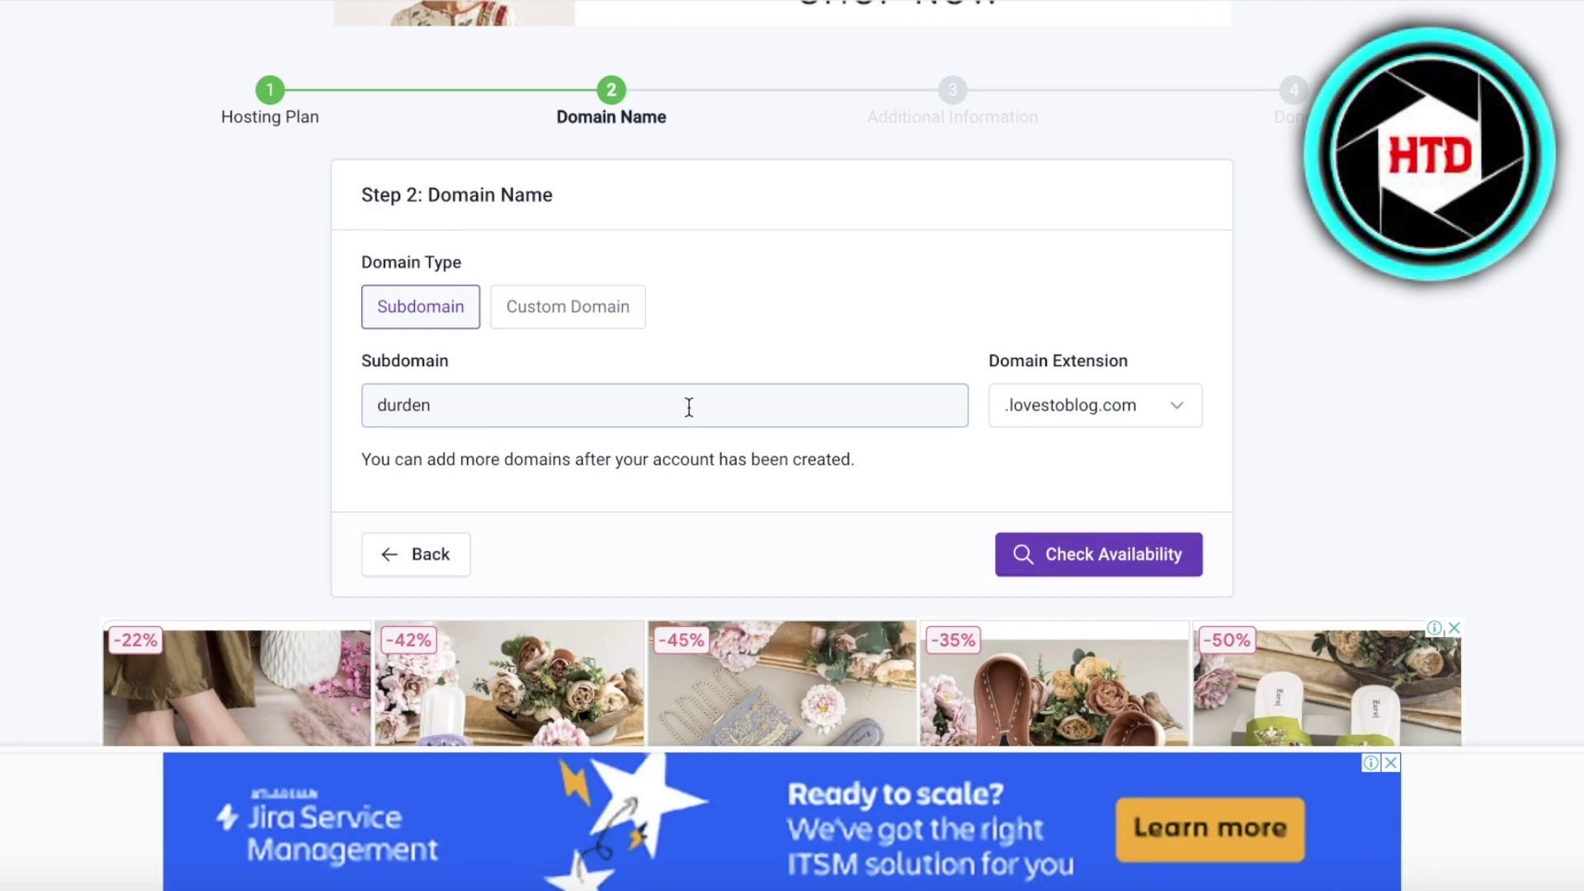
pyautogui.hotkey('ctrl', 'a')
pyautogui.write('jane')
pyautogui.click(1105, 552)
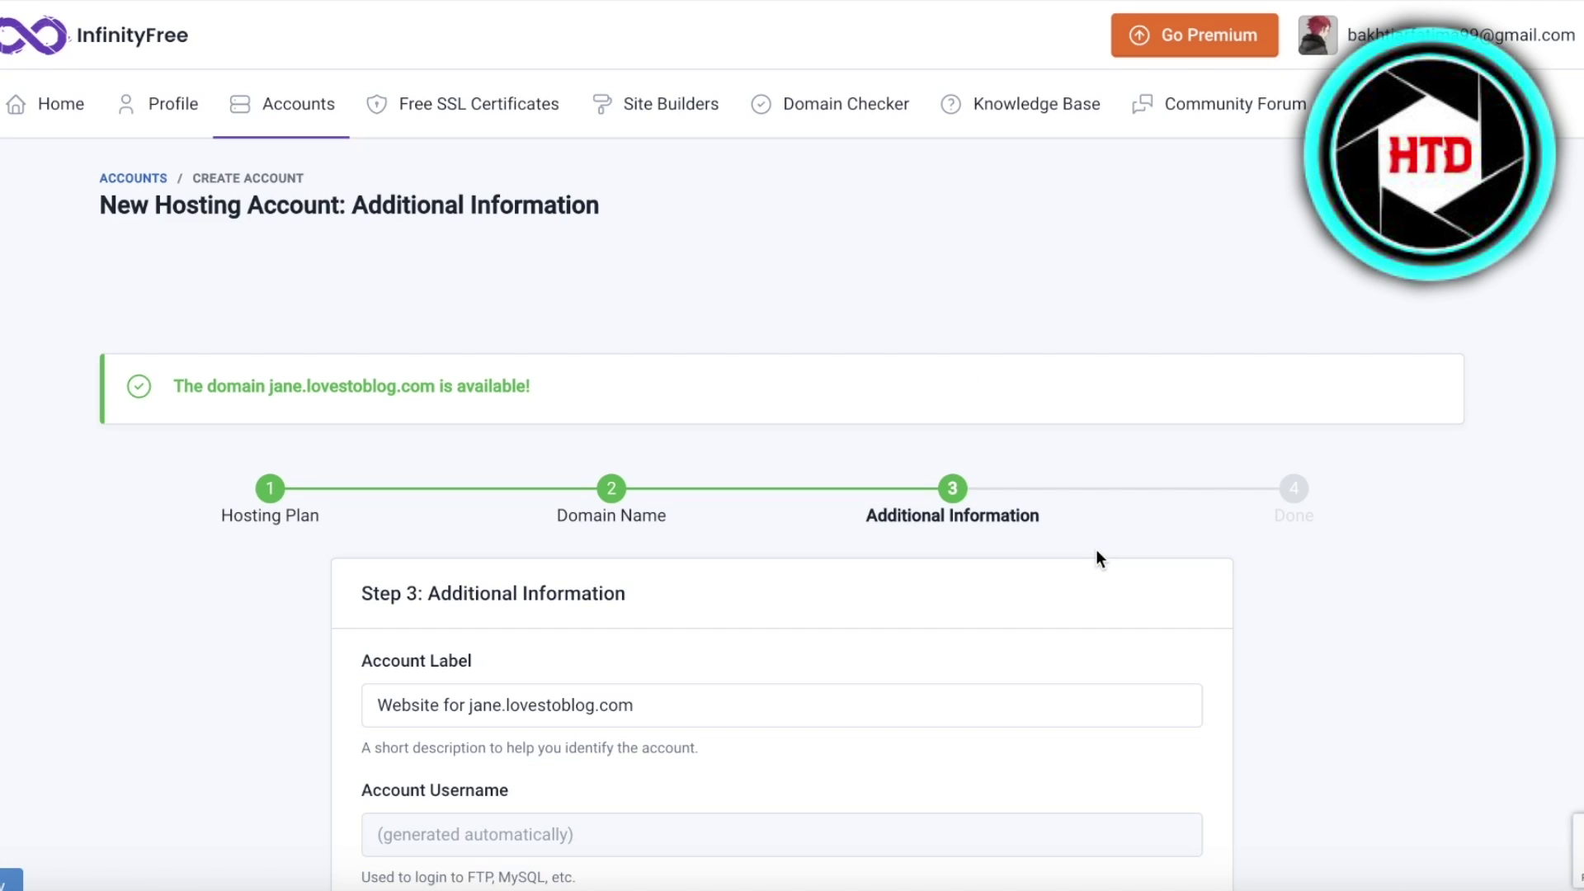
# - Set the new account's label to 'Jane Loves to Blog'
pyautogui.scroll(-8, 1097, 550)
pyautogui.scroll(5, 895, 422)
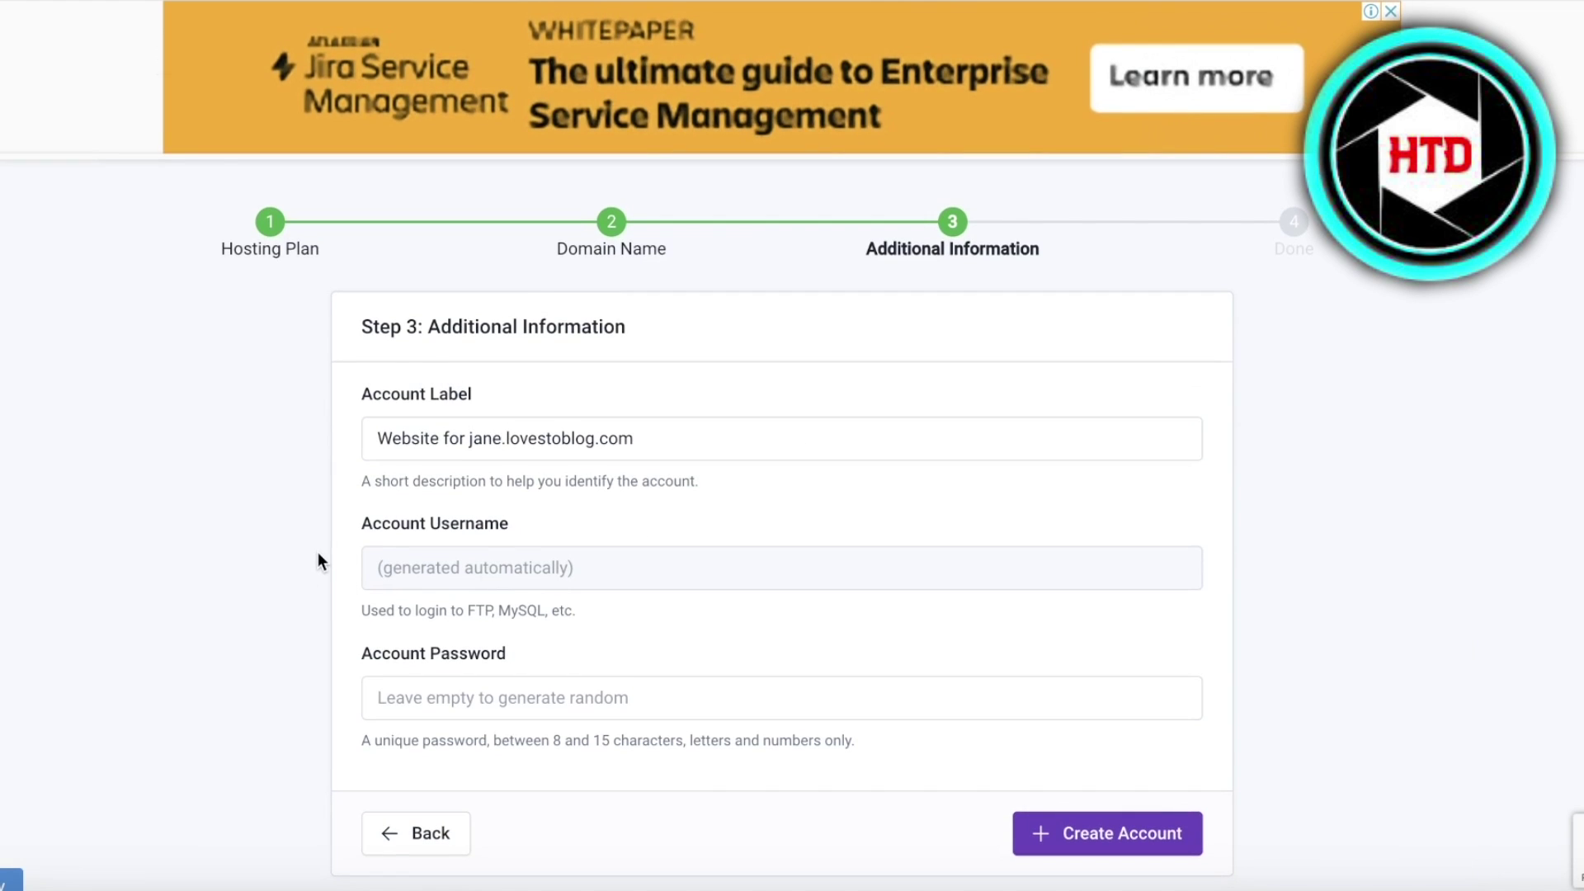
pyautogui.moveTo(466, 438); pyautogui.dragTo(633, 428)
pyautogui.press('BackSpace')
pyautogui.write('Jane')
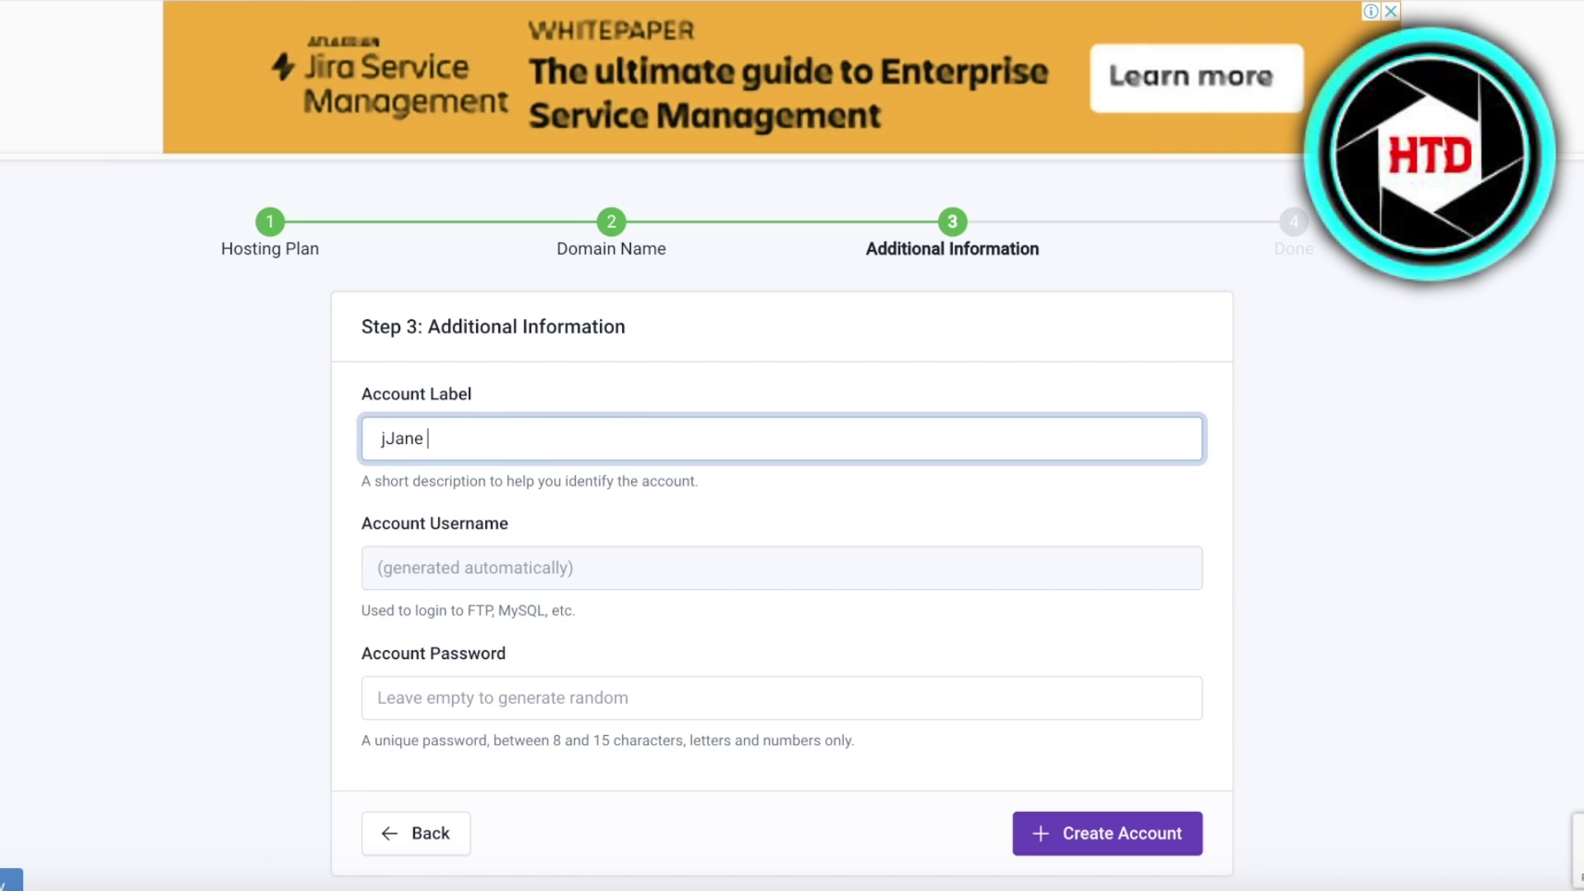
pyautogui.press('BackSpace')
pyautogui.press('BackSpace')
pyautogui.press('BackSpace')
pyautogui.press('BackSpace')
pyautogui.press('BackSpace')
pyautogui.press('BackSpace')
pyautogui.write('Jane Loves to Blog')
# - Pick a suggested account password and create the hosting account
pyautogui.scroll(-5, 643, 427)
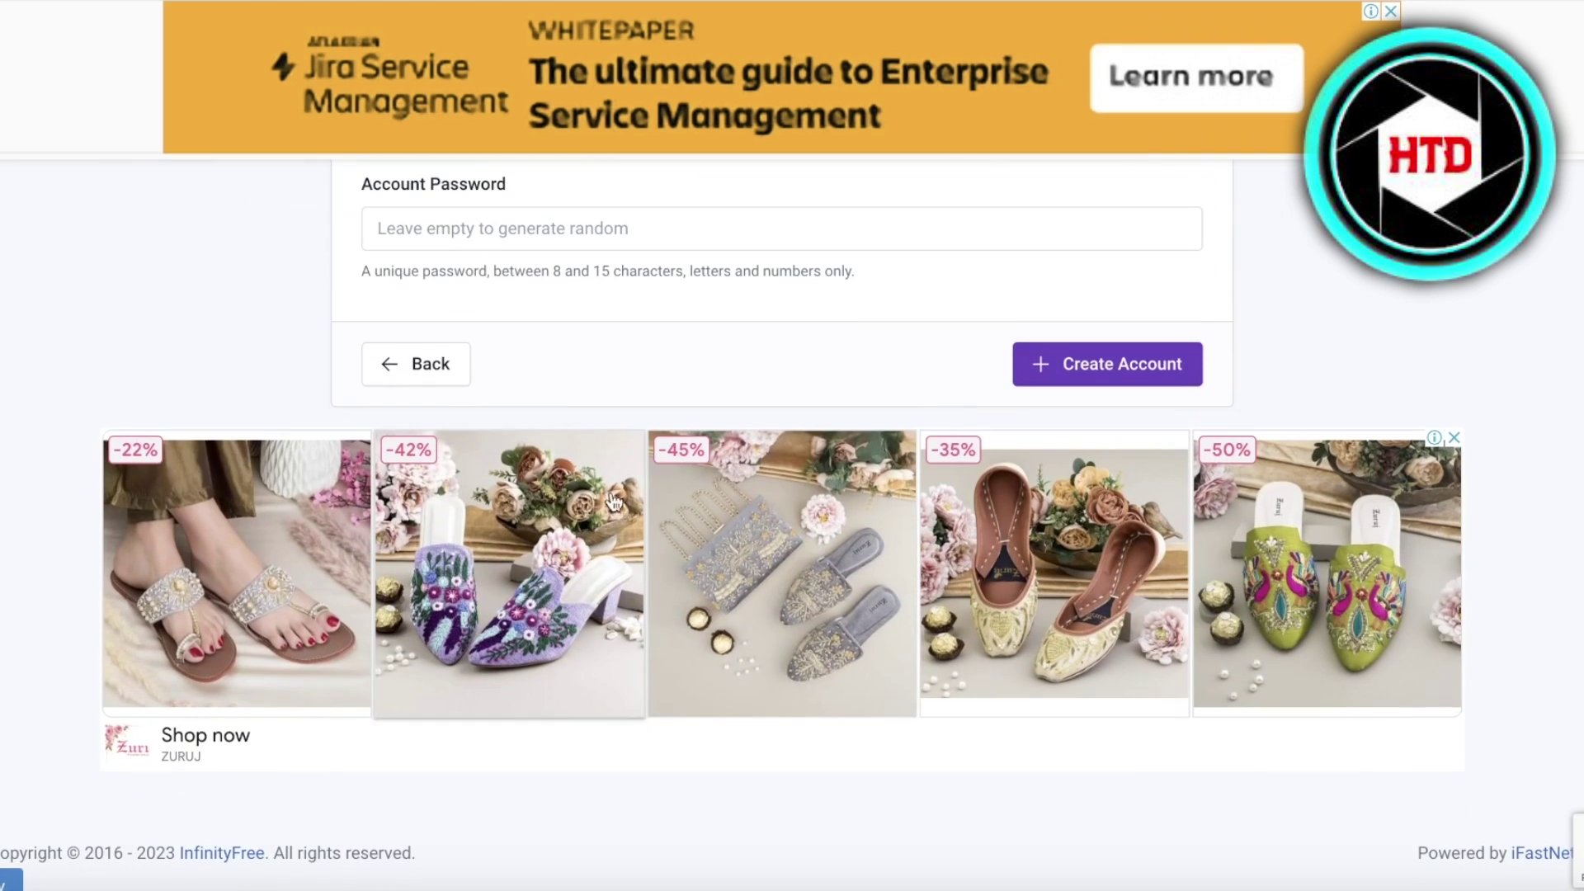
pyautogui.click(575, 232)
pyautogui.scroll(2, 576, 238)
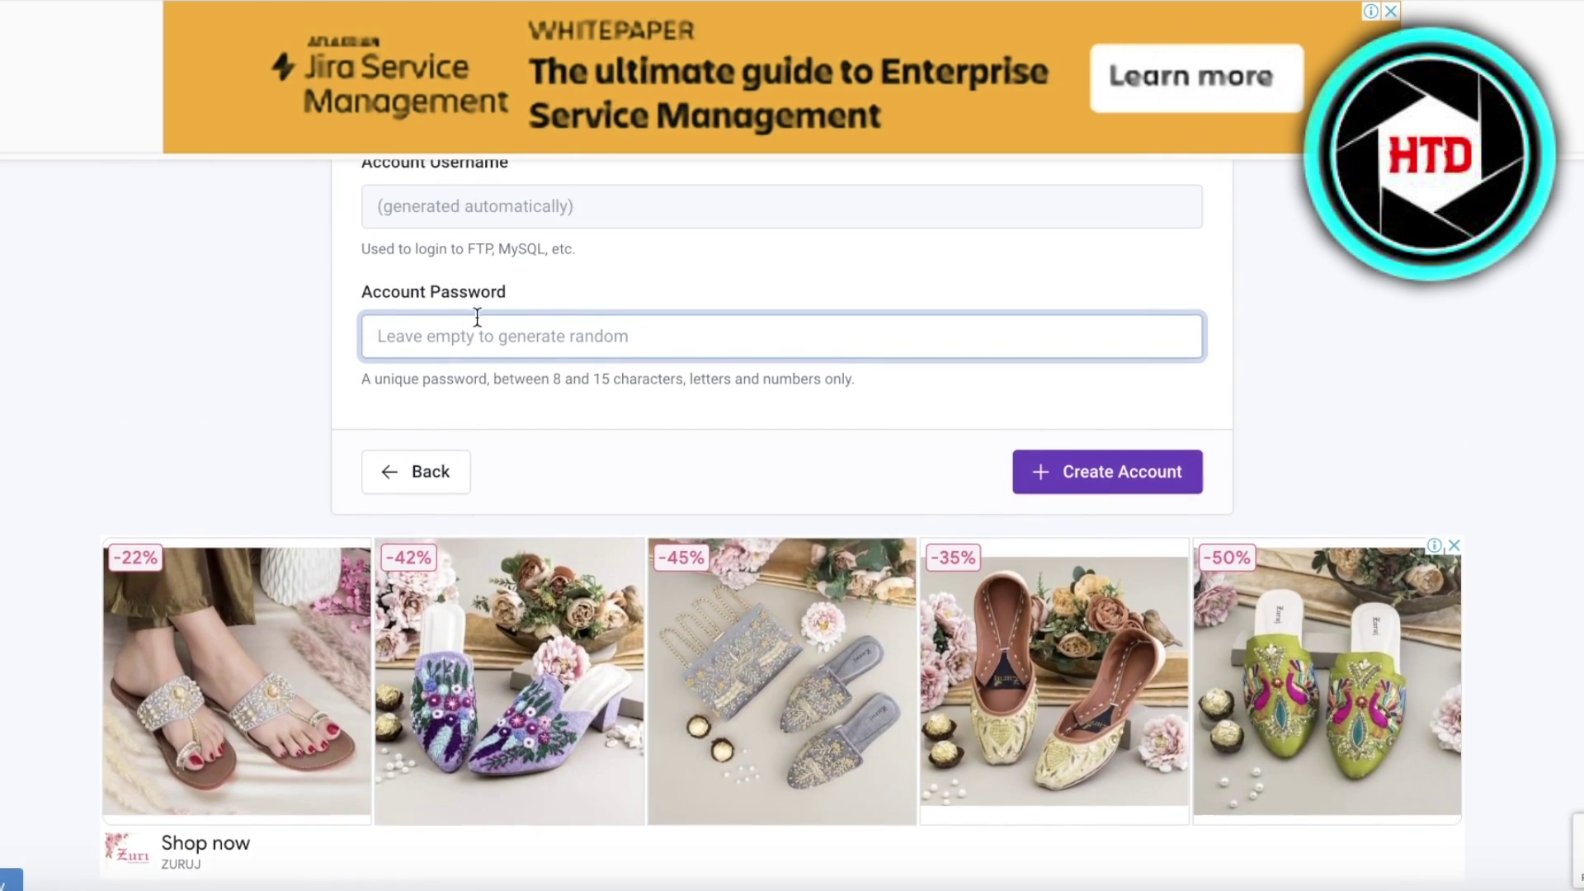
pyautogui.scroll(3, 619, 371)
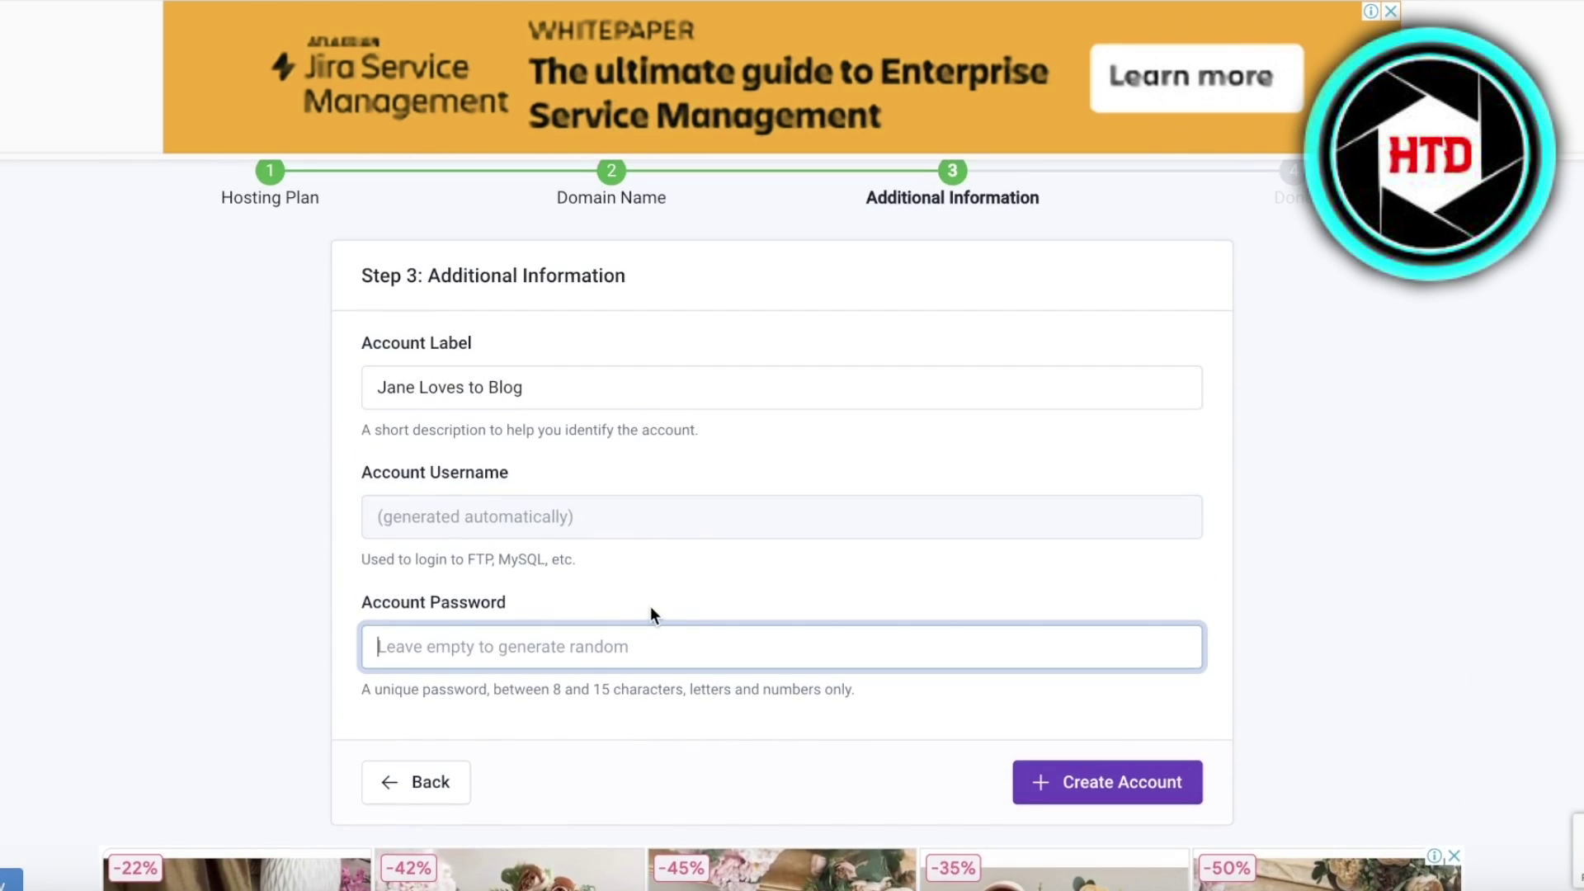
pyautogui.click(626, 639)
pyautogui.click(597, 709)
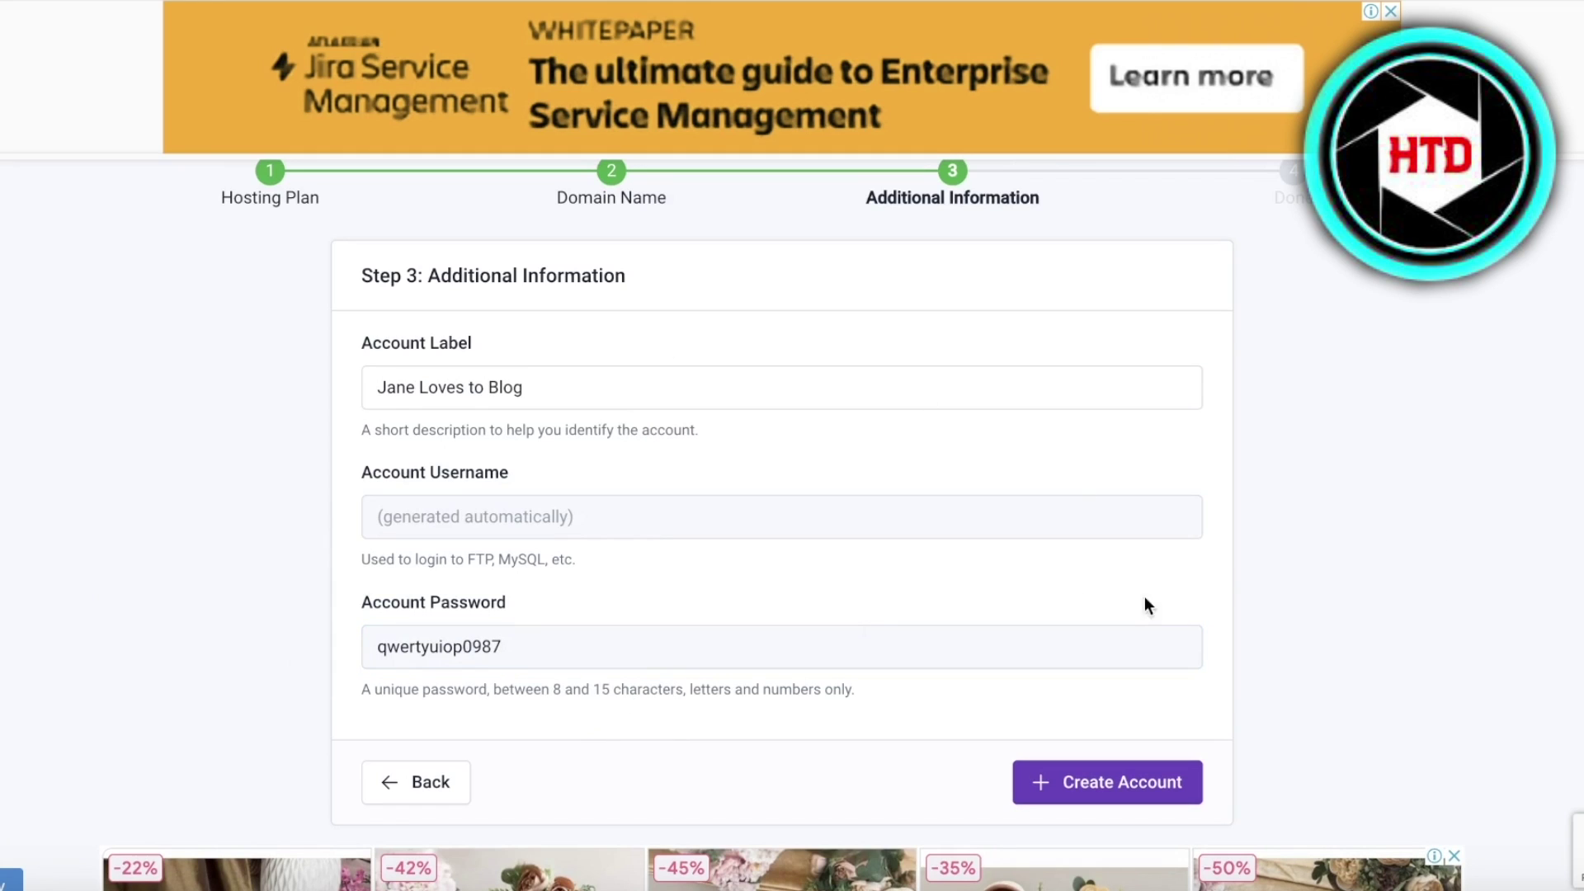
pyautogui.click(1159, 775)
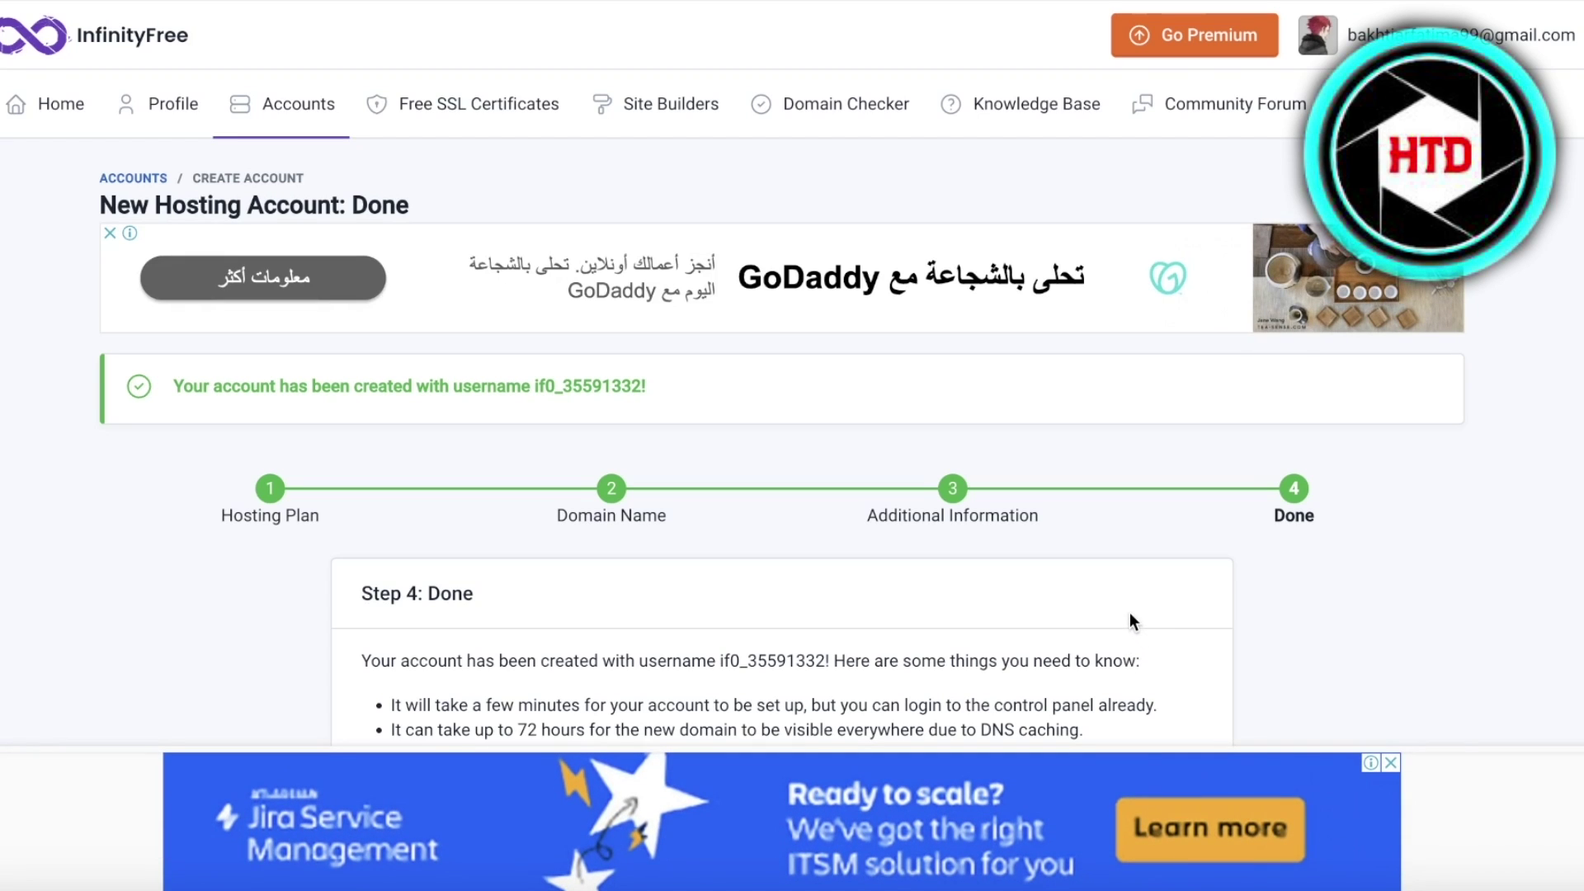
# - Finish setup, open the new account's Control Panel, and approve receiving service emails
pyautogui.scroll(-3, 1130, 614)
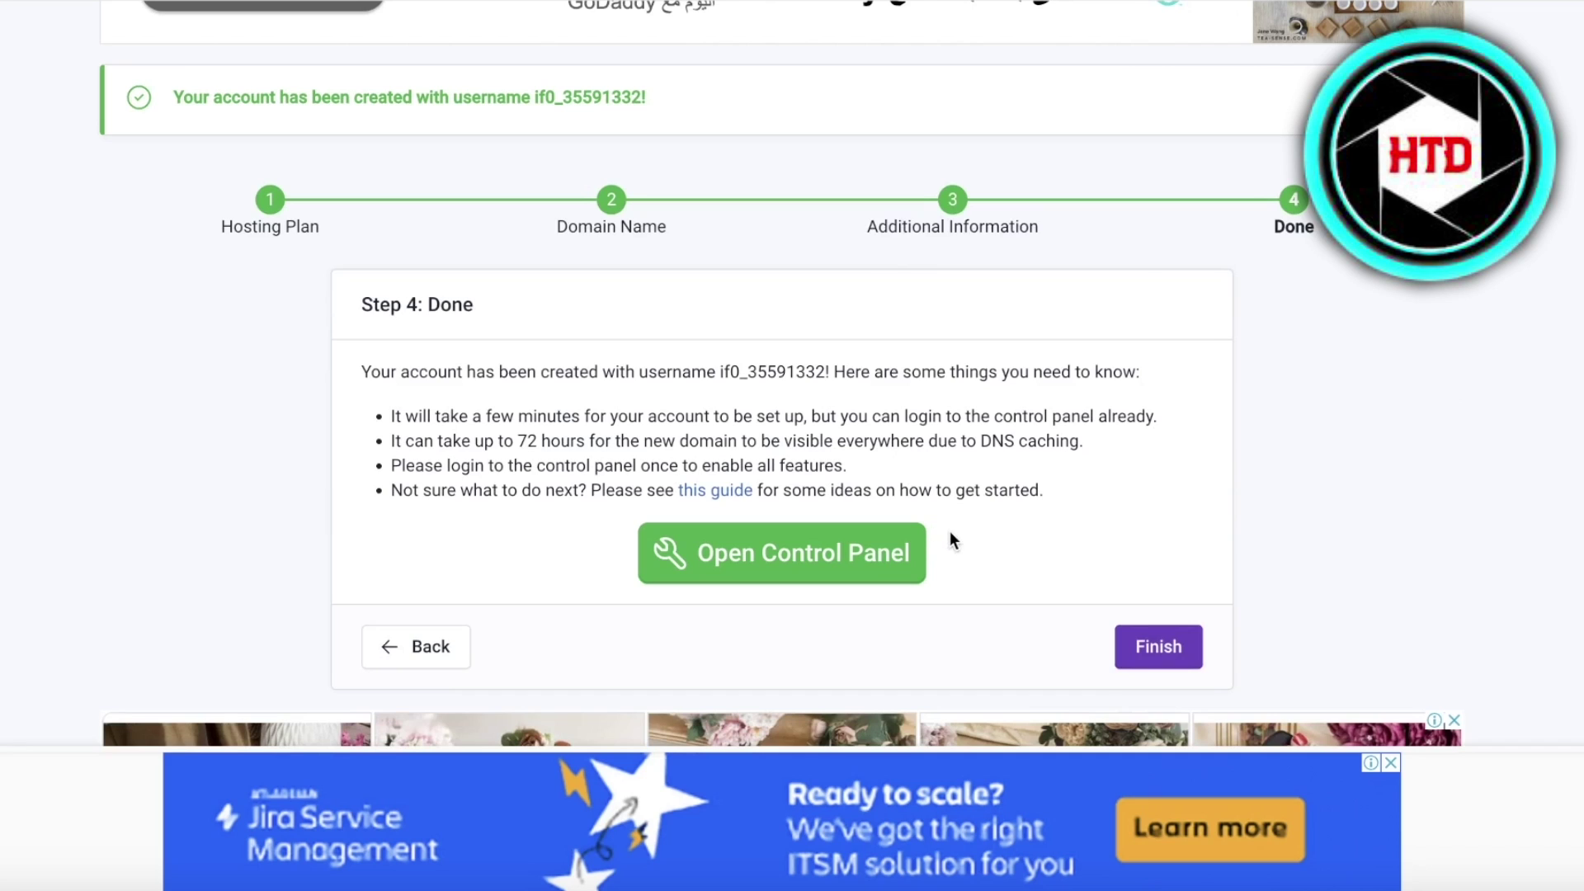
pyautogui.click(749, 558)
pyautogui.click(1155, 648)
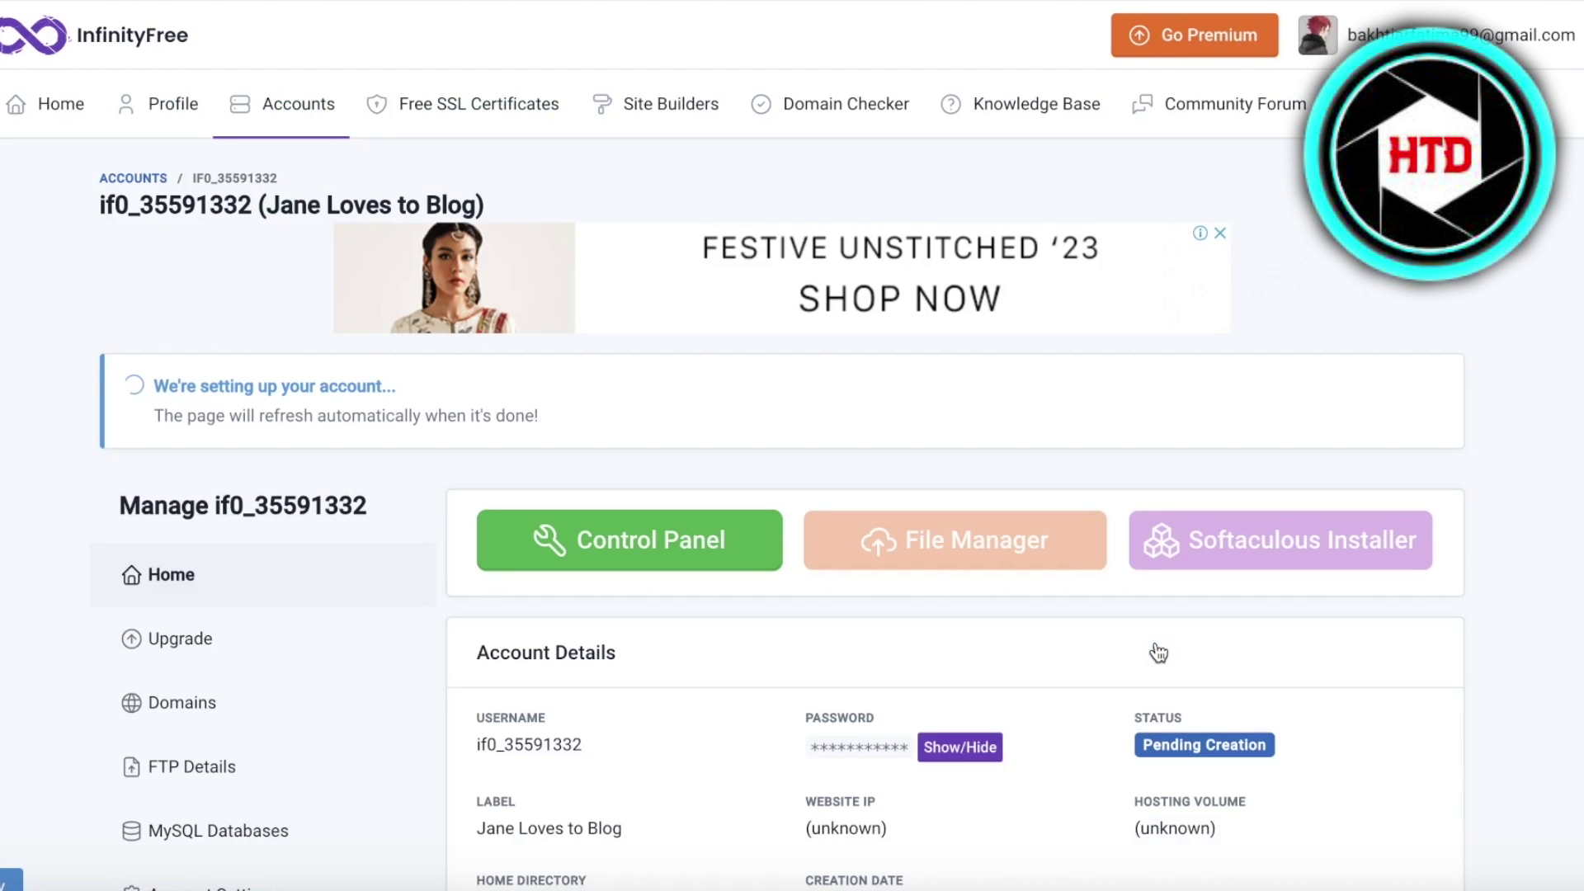
pyautogui.scroll(-3, 908, 379)
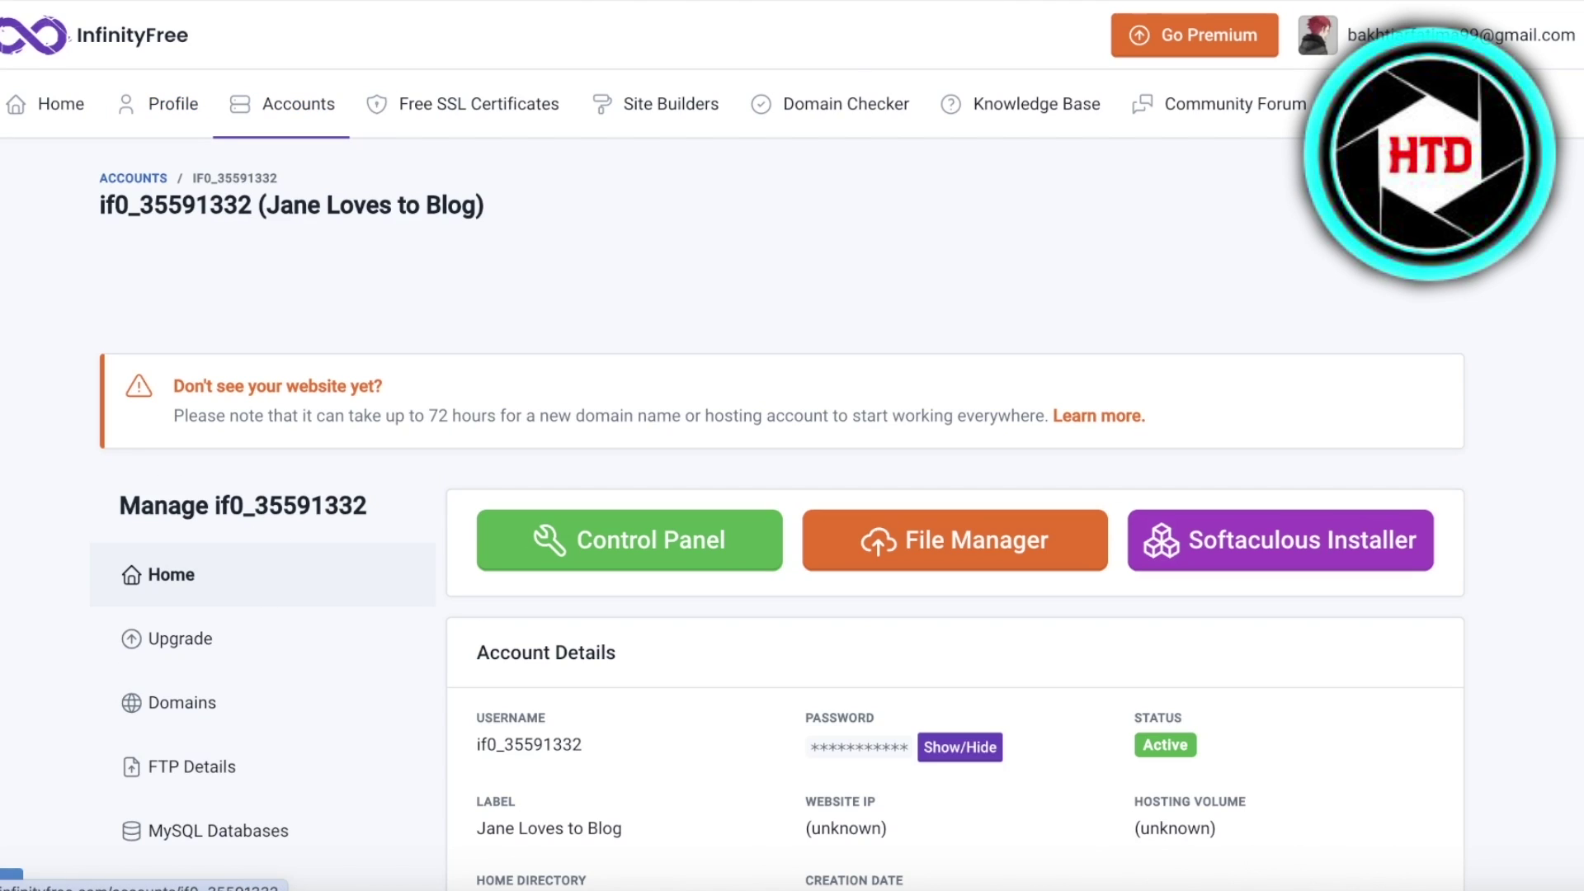
pyautogui.scroll(-3, 856, 276)
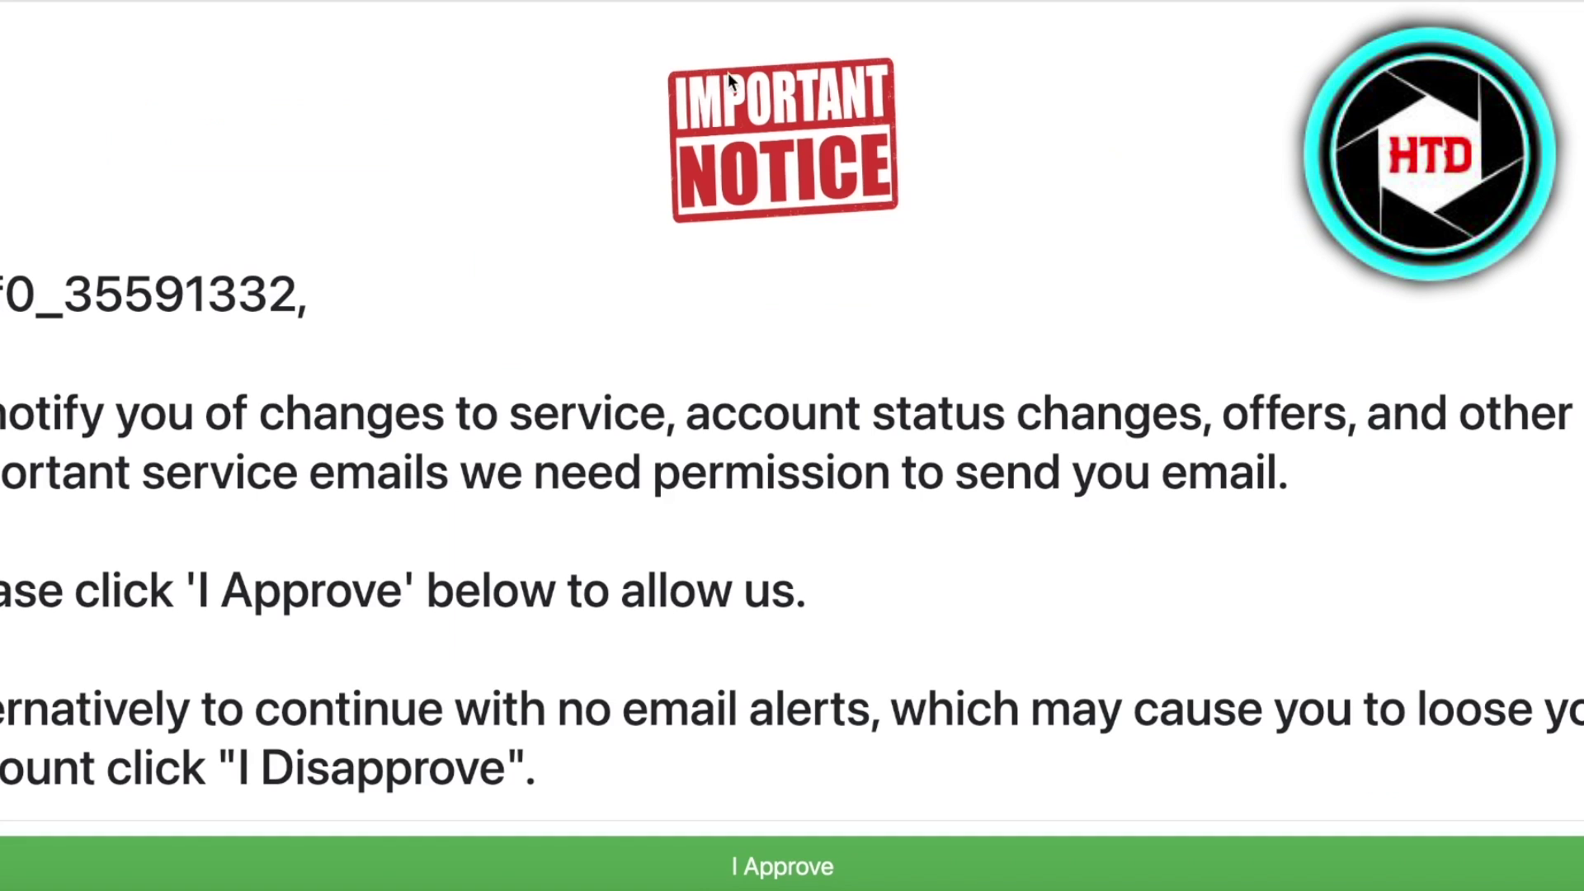
pyautogui.scroll(-1, 753, 841)
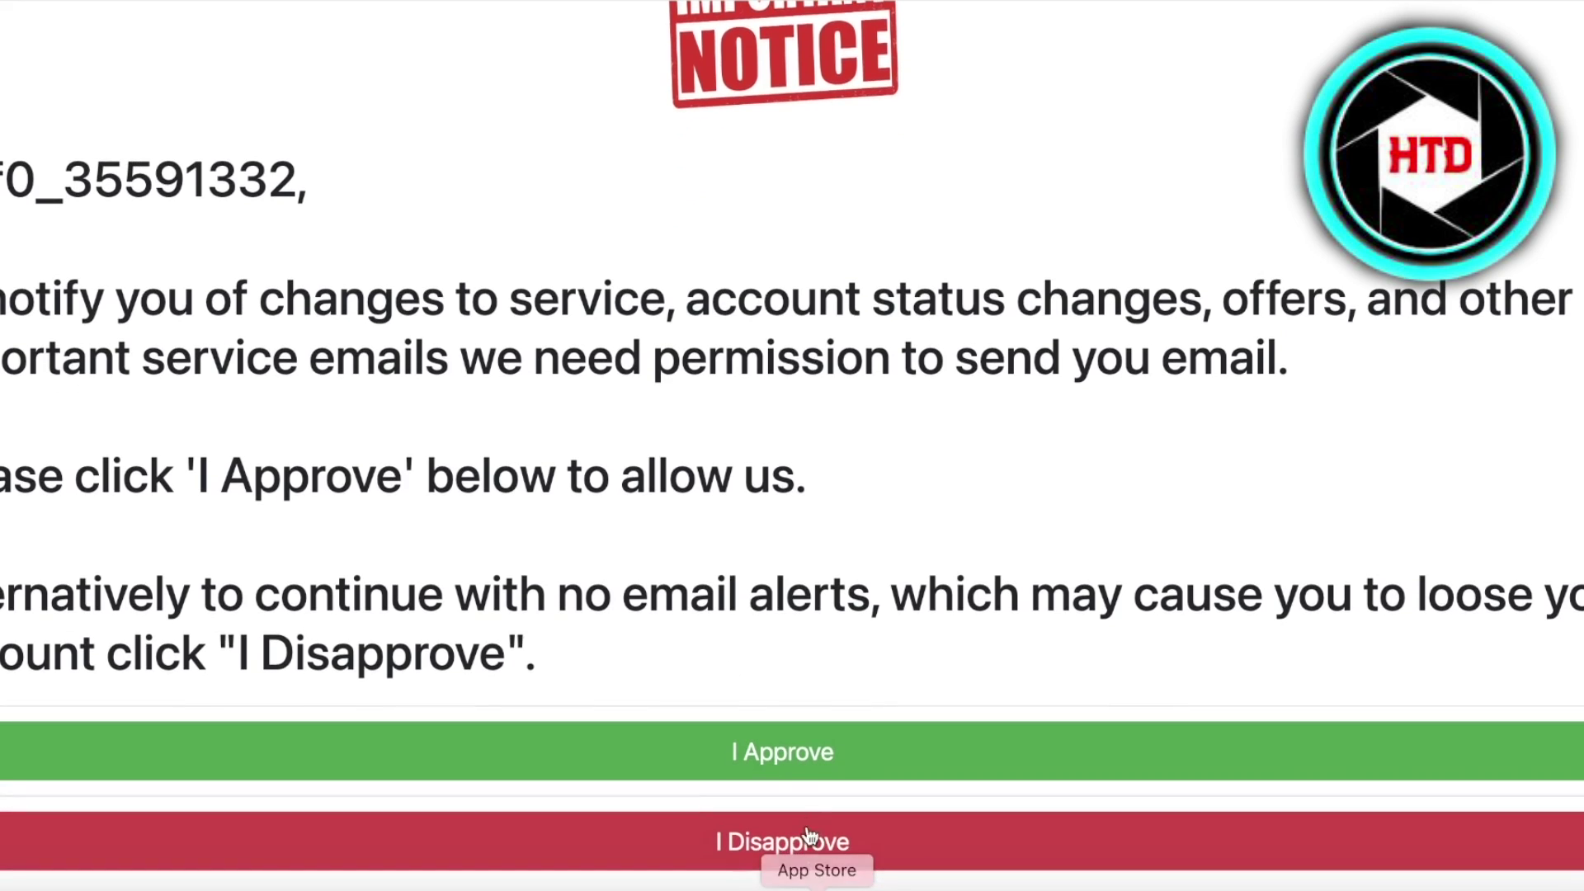
pyautogui.click(798, 757)
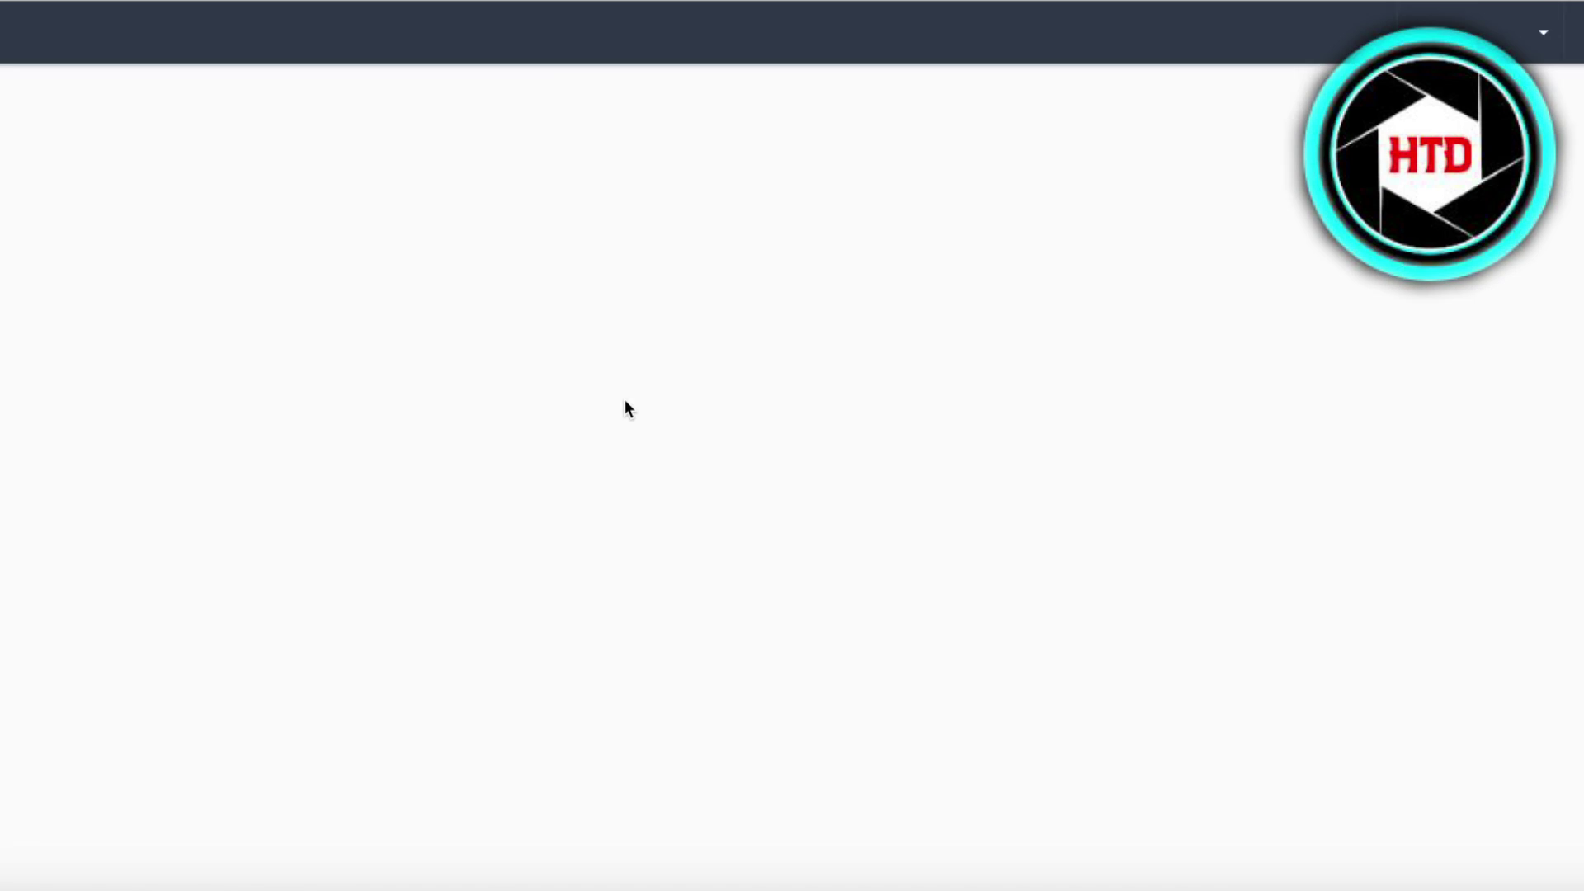
# - Scroll through the loaded VistaPanel dashboard toward its Databases tools
pyautogui.scroll(-5, 620, 521)
pyautogui.scroll(-3, 620, 521)
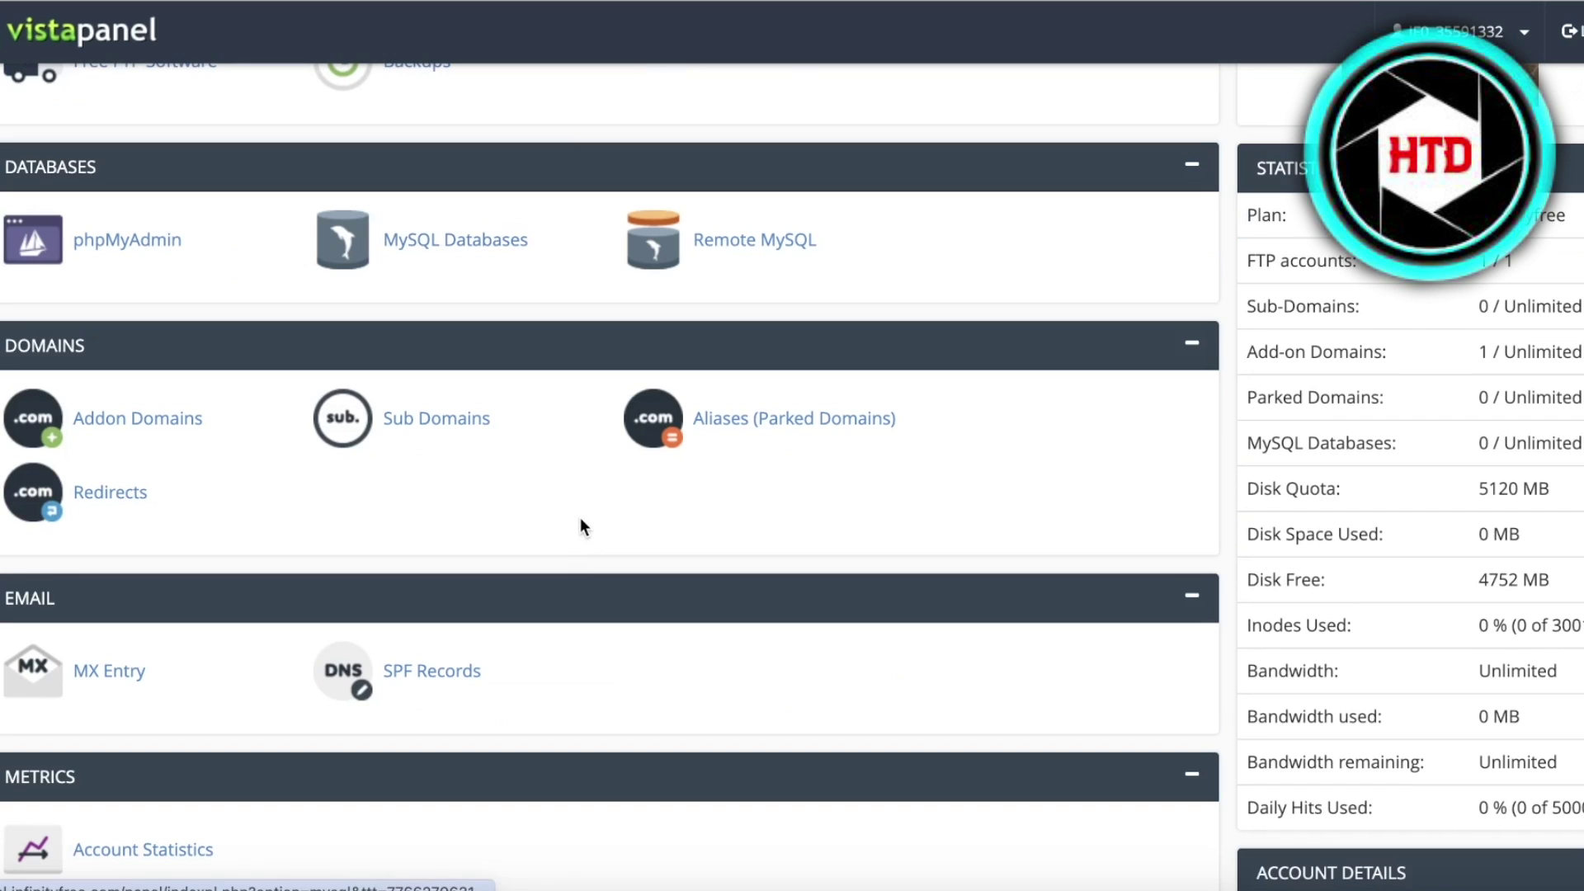
pyautogui.click(452, 240)
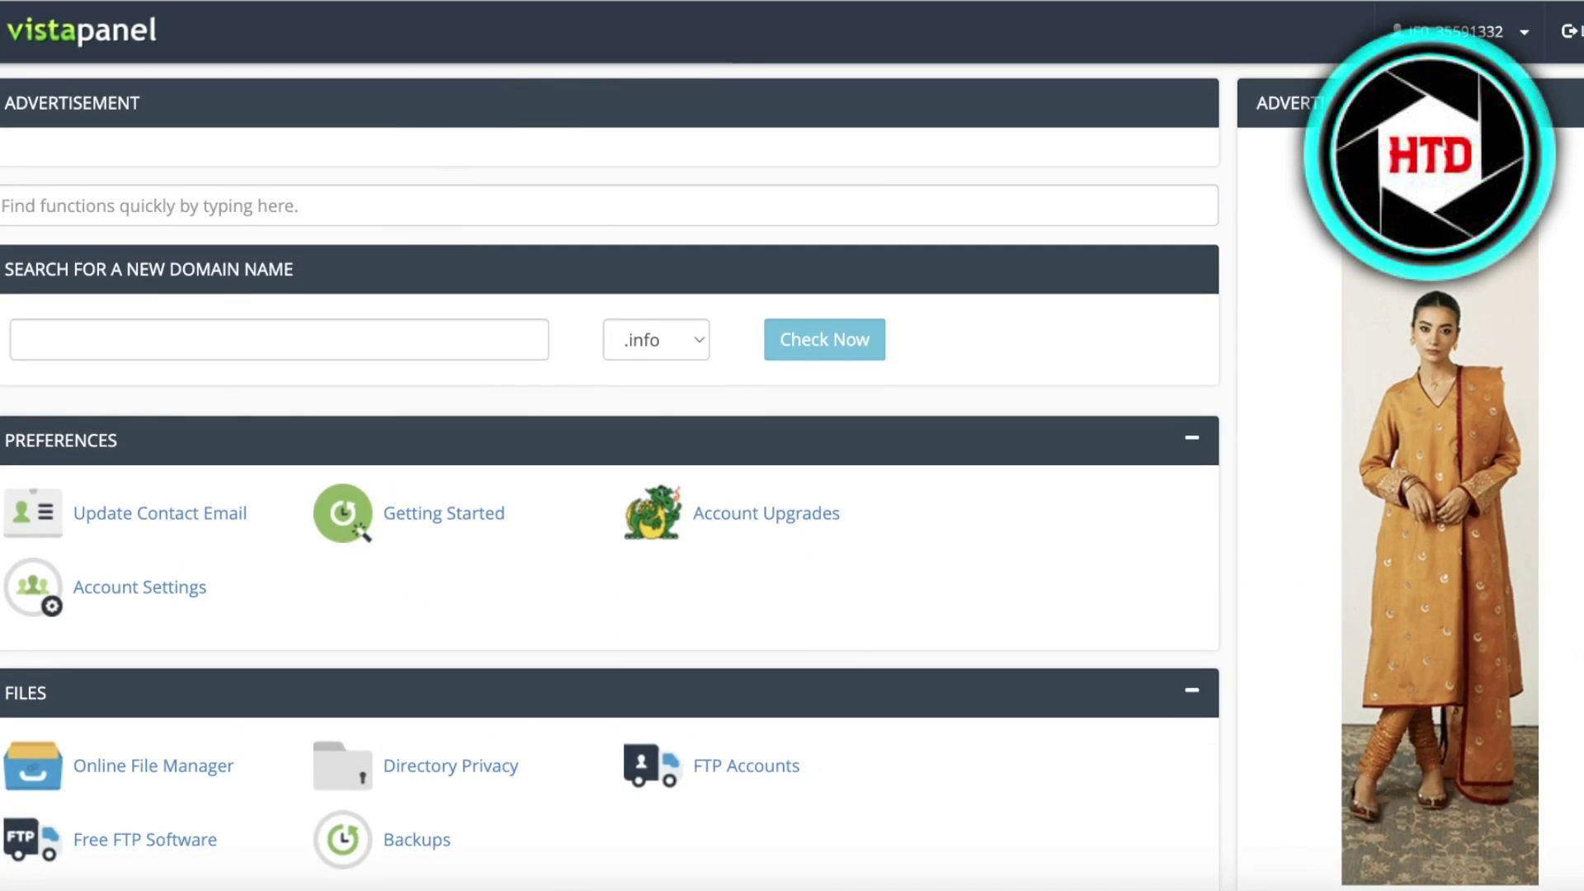
pyautogui.scroll(-3, 170, 432)
# - Open MySQL Databases from the VistaPanel dashboard's Databases section
pyautogui.scroll(-1, 260, 629)
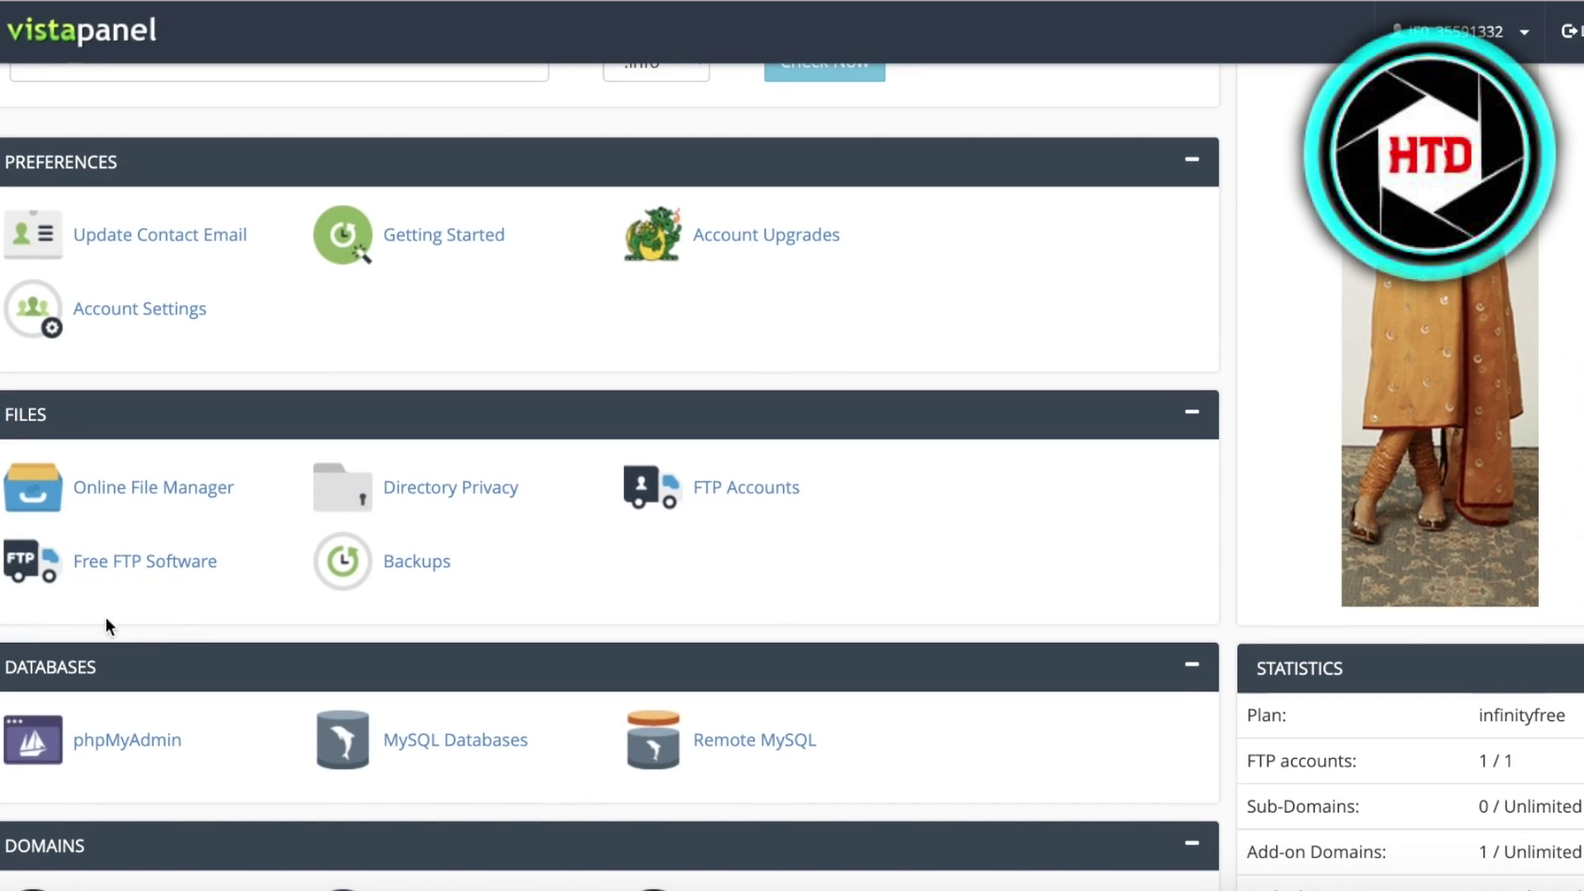
pyautogui.click(517, 748)
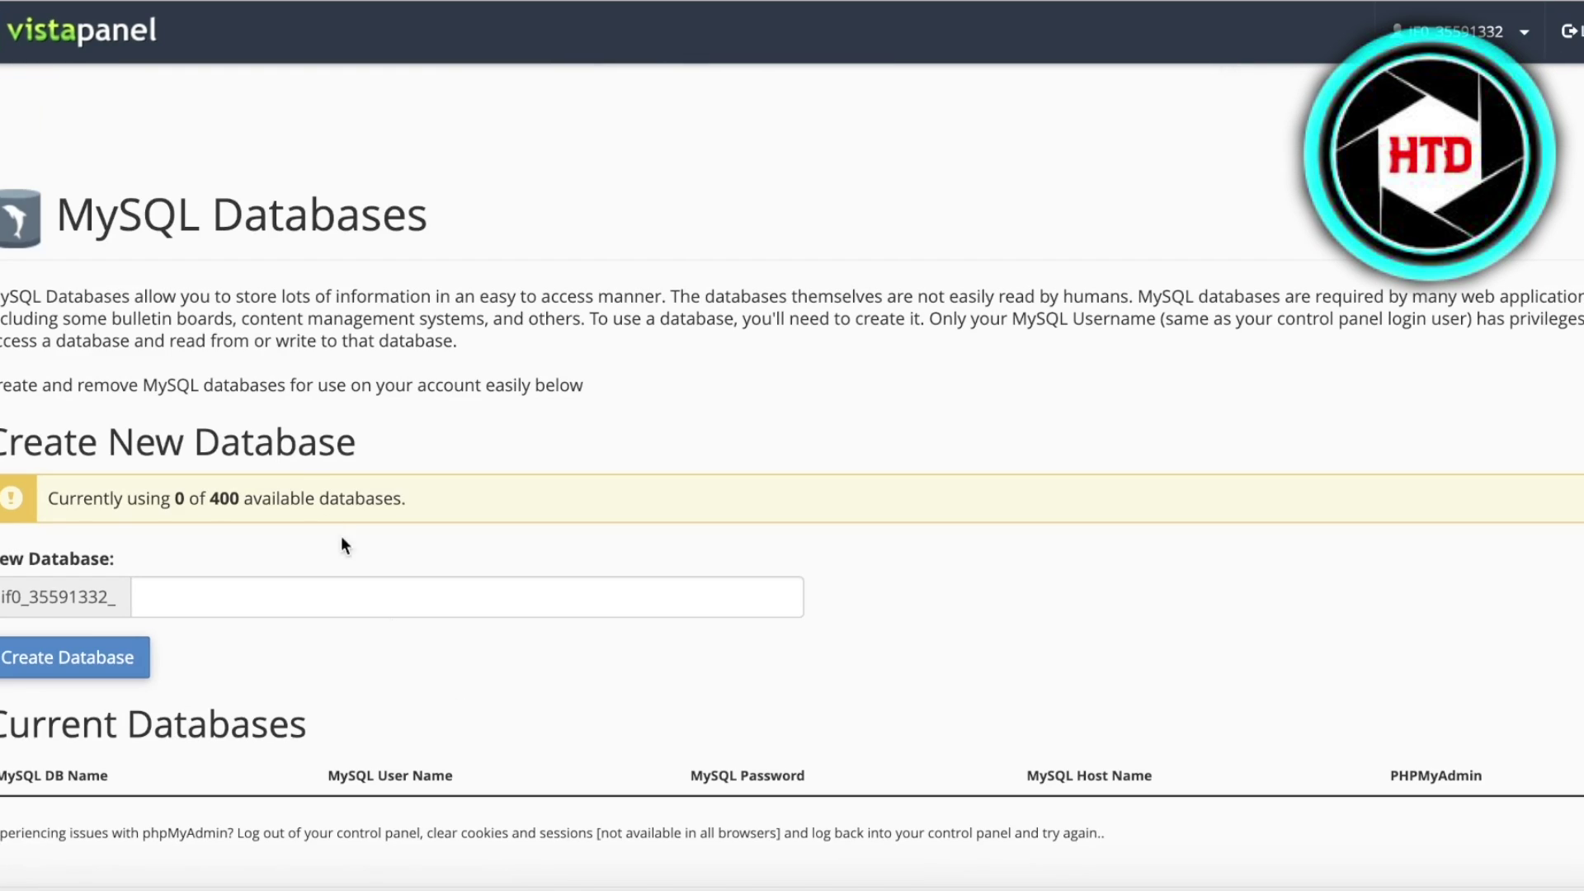
pyautogui.scroll(-3, 647, 300)
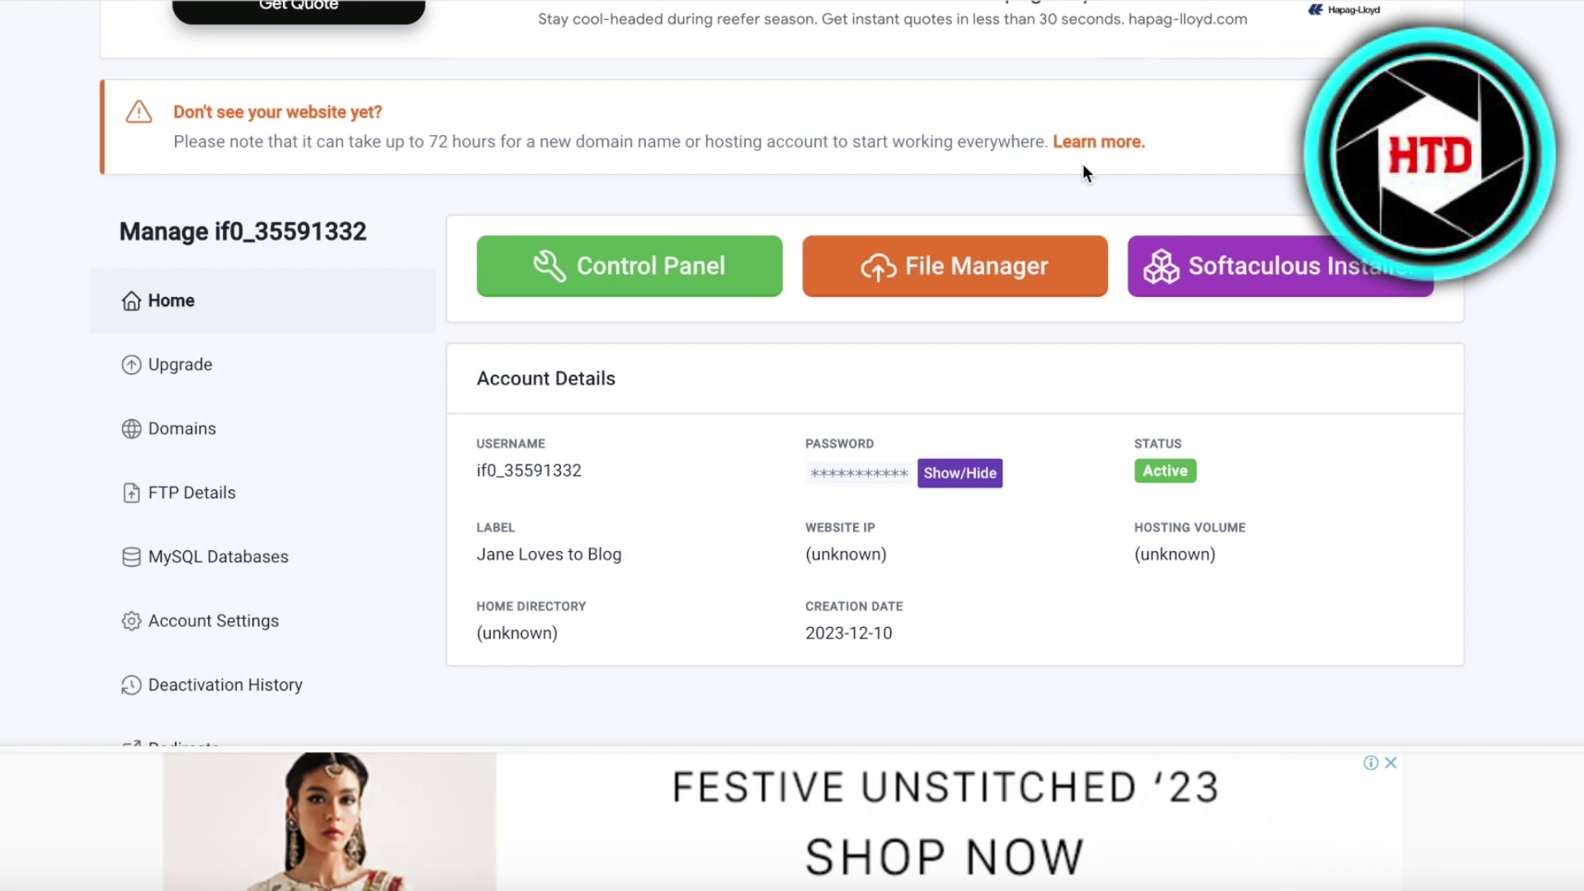
# - Go to Control Panel > MySQL Databases and try creating a database named 's'
pyautogui.click(577, 266)
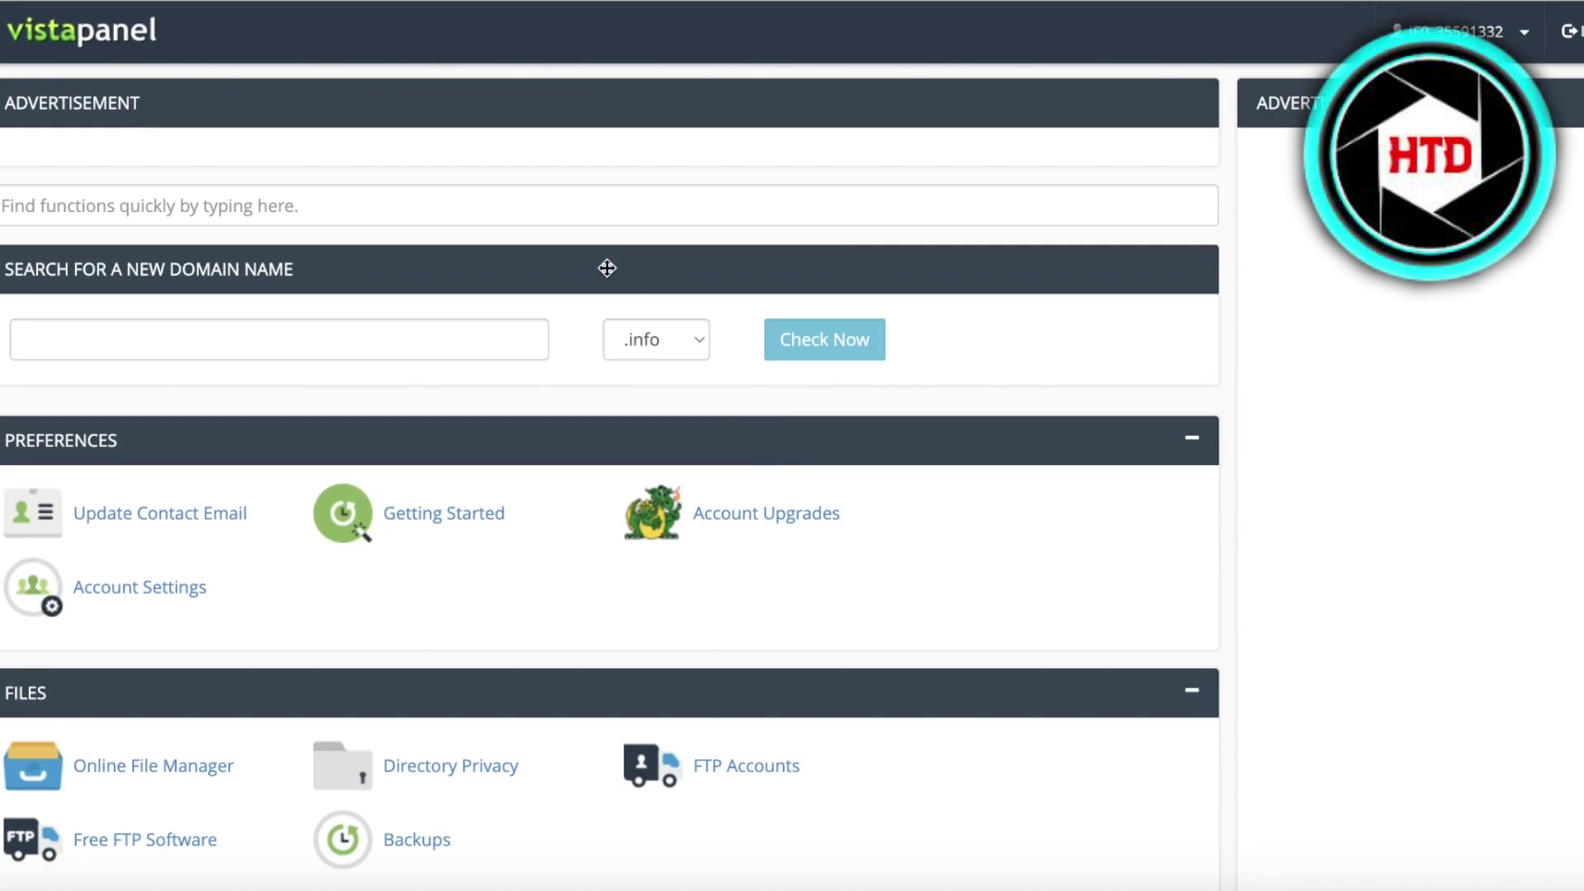
pyautogui.scroll(-8, 602, 272)
pyautogui.click(421, 289)
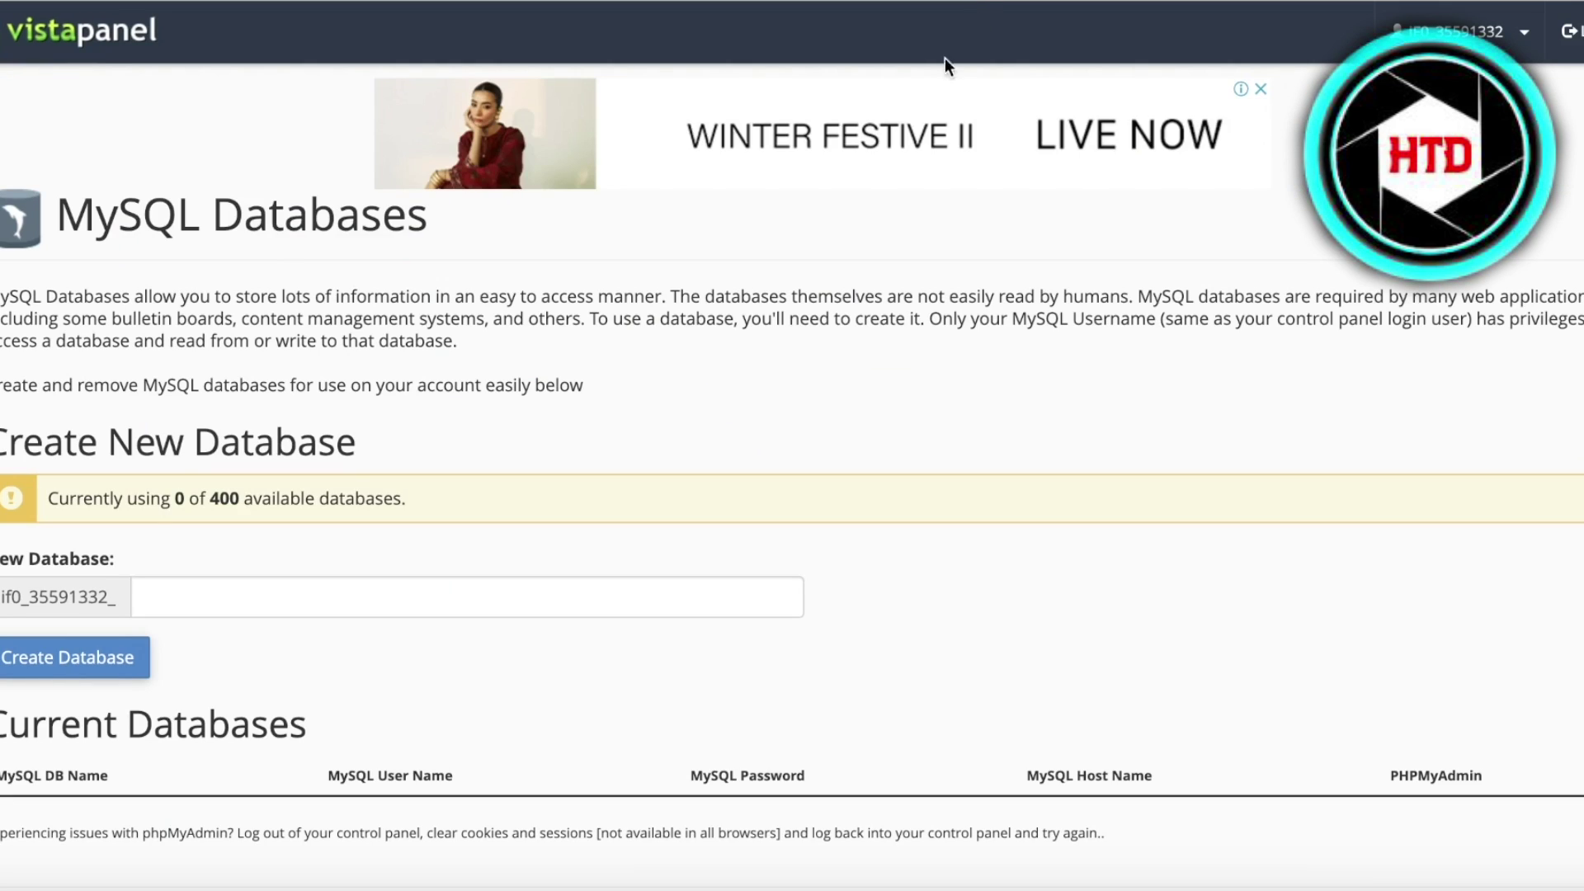
pyautogui.scroll(-4, 792, 445)
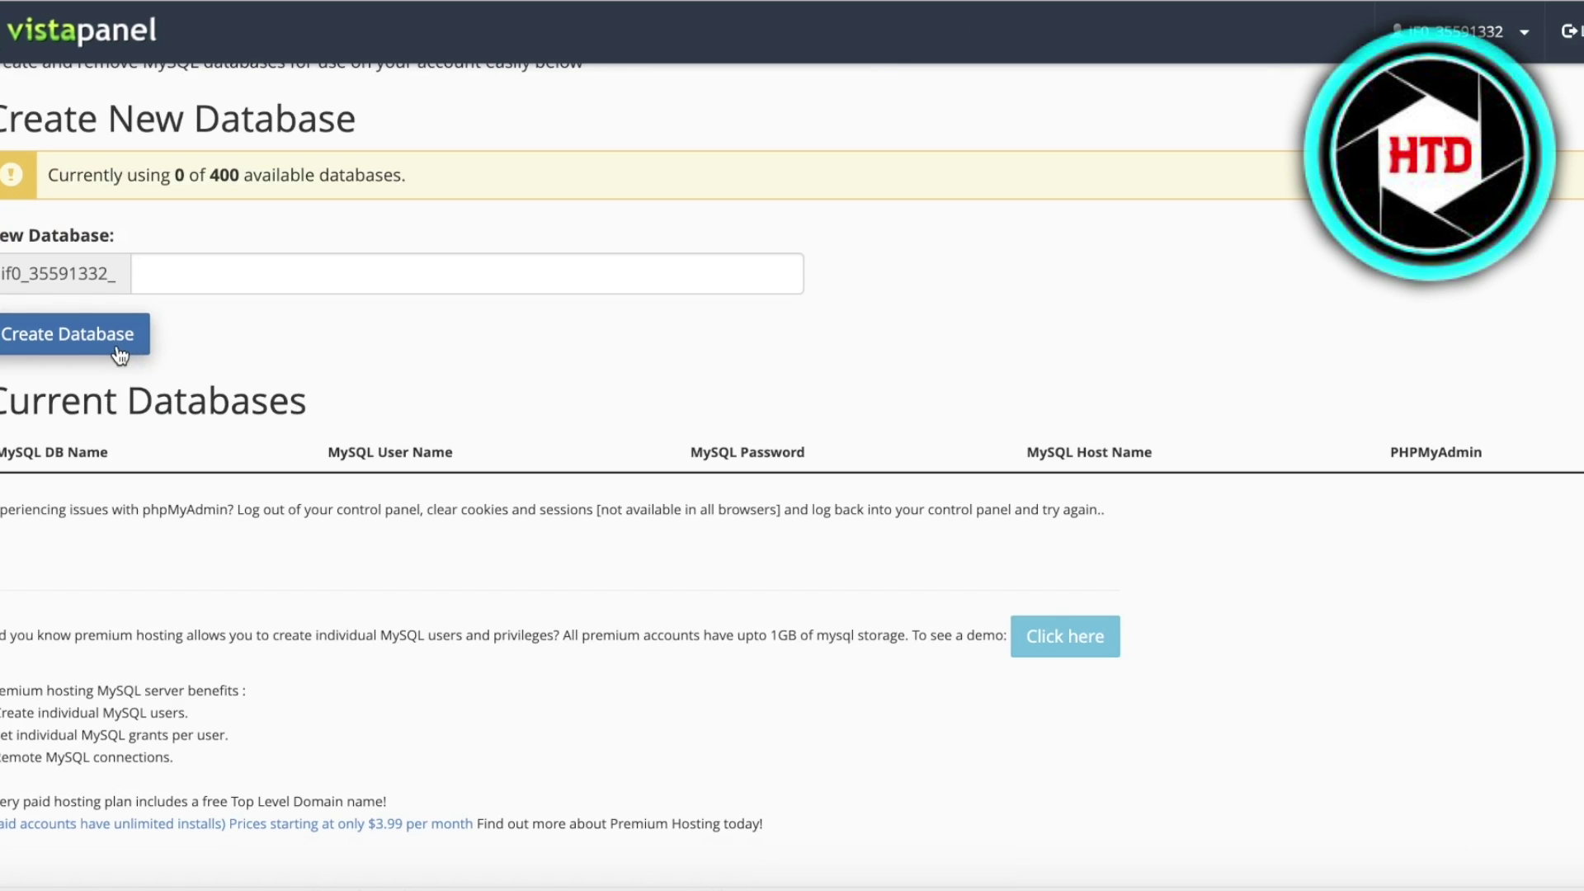
pyautogui.click(125, 354)
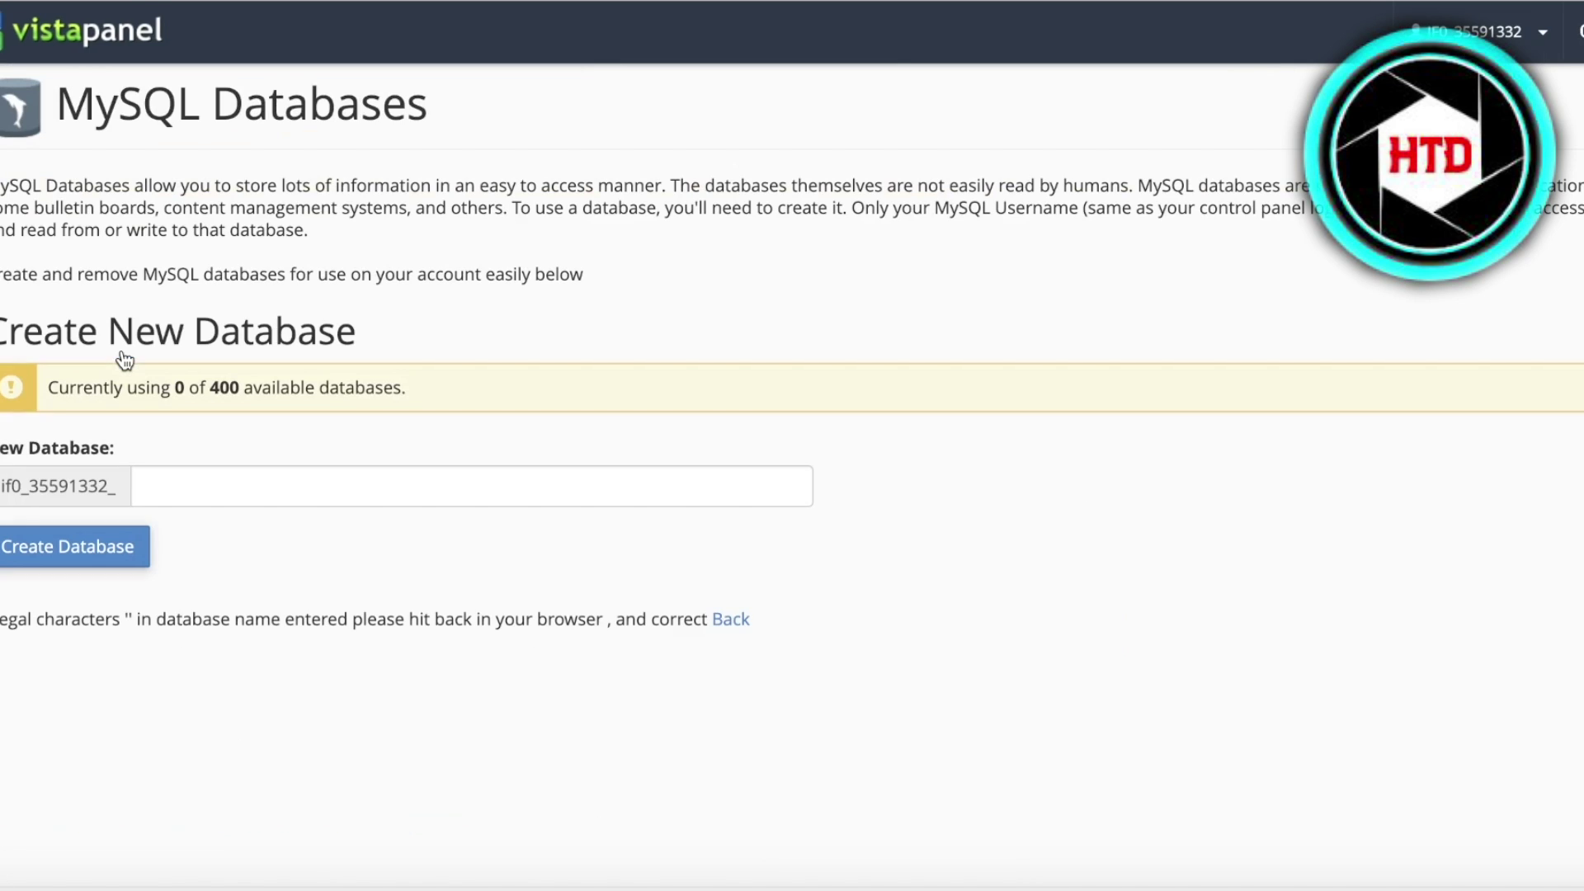
pyautogui.click(270, 478)
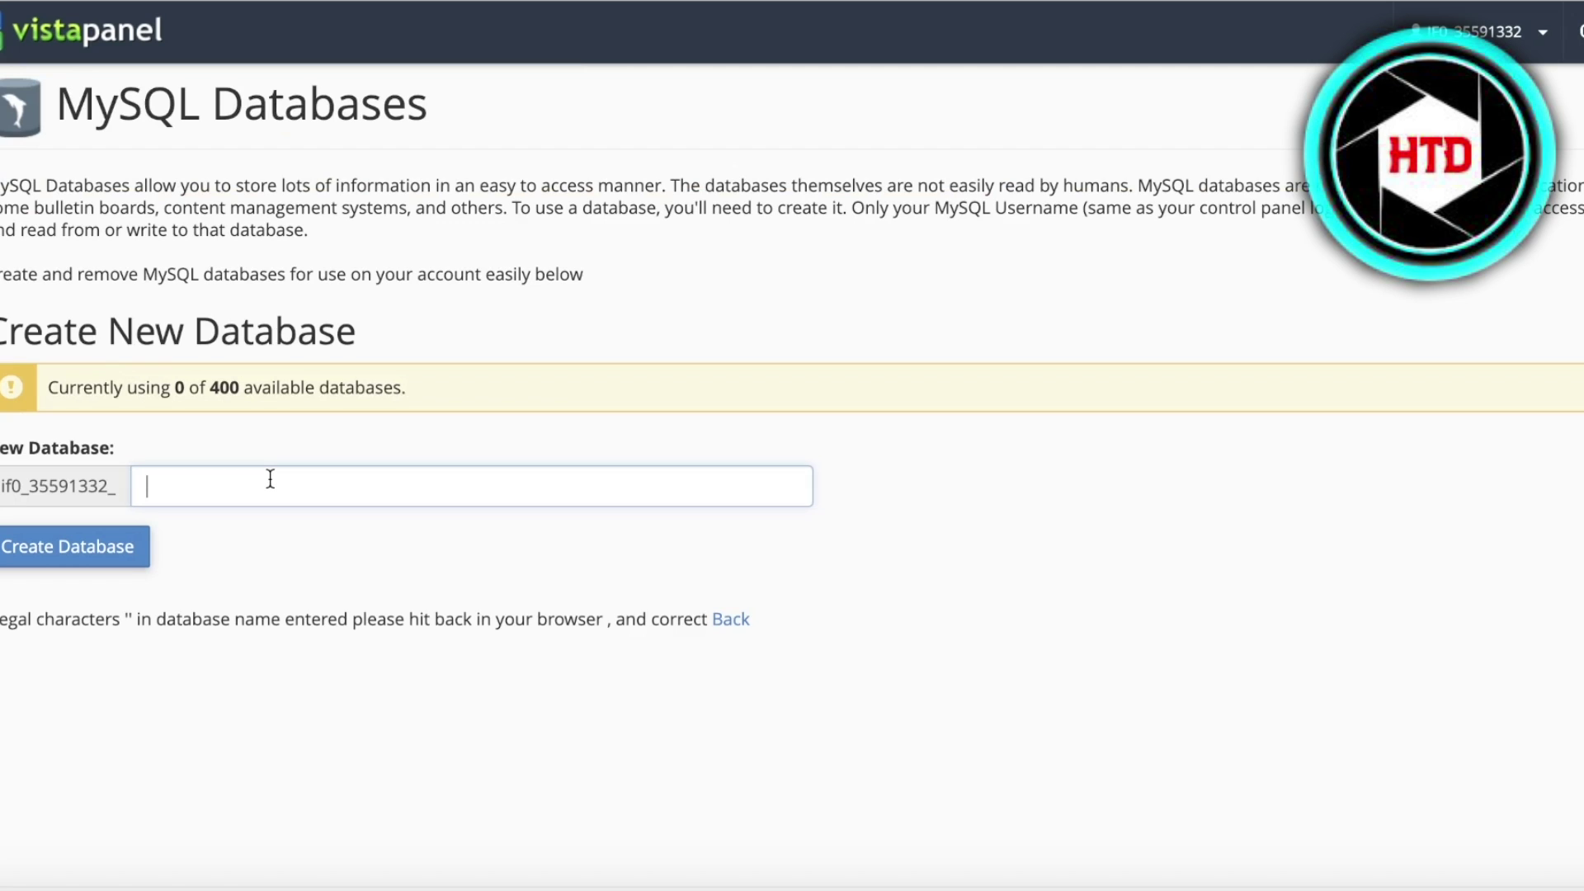
pyautogui.write('s')
pyautogui.click(123, 548)
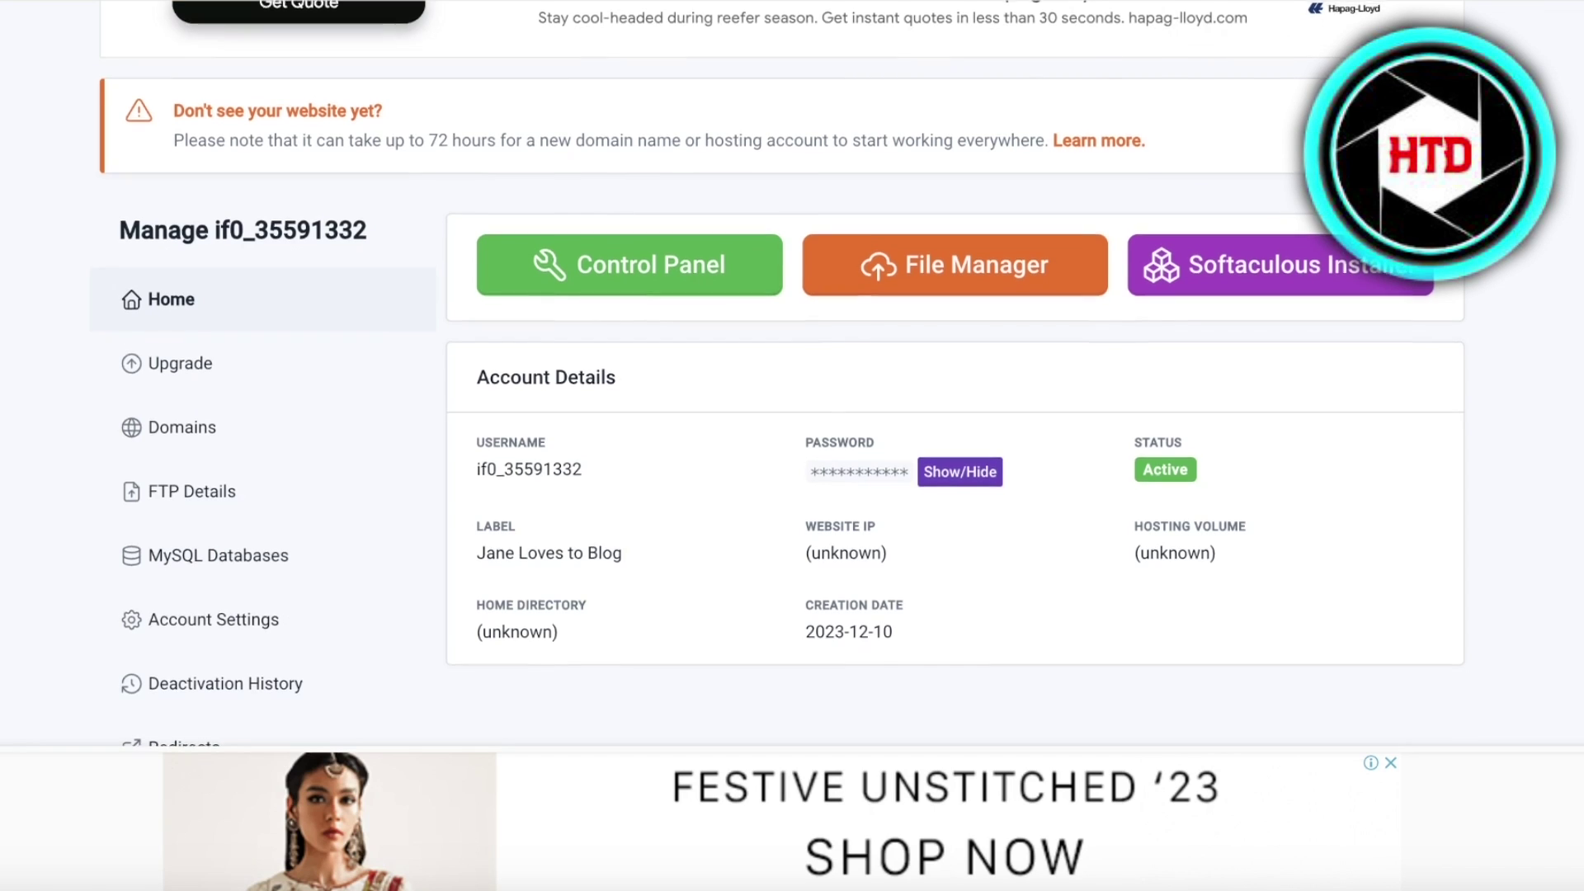
# - Launch the Softaculous Installer from the hosting account page
pyautogui.scroll(4, 792, 371)
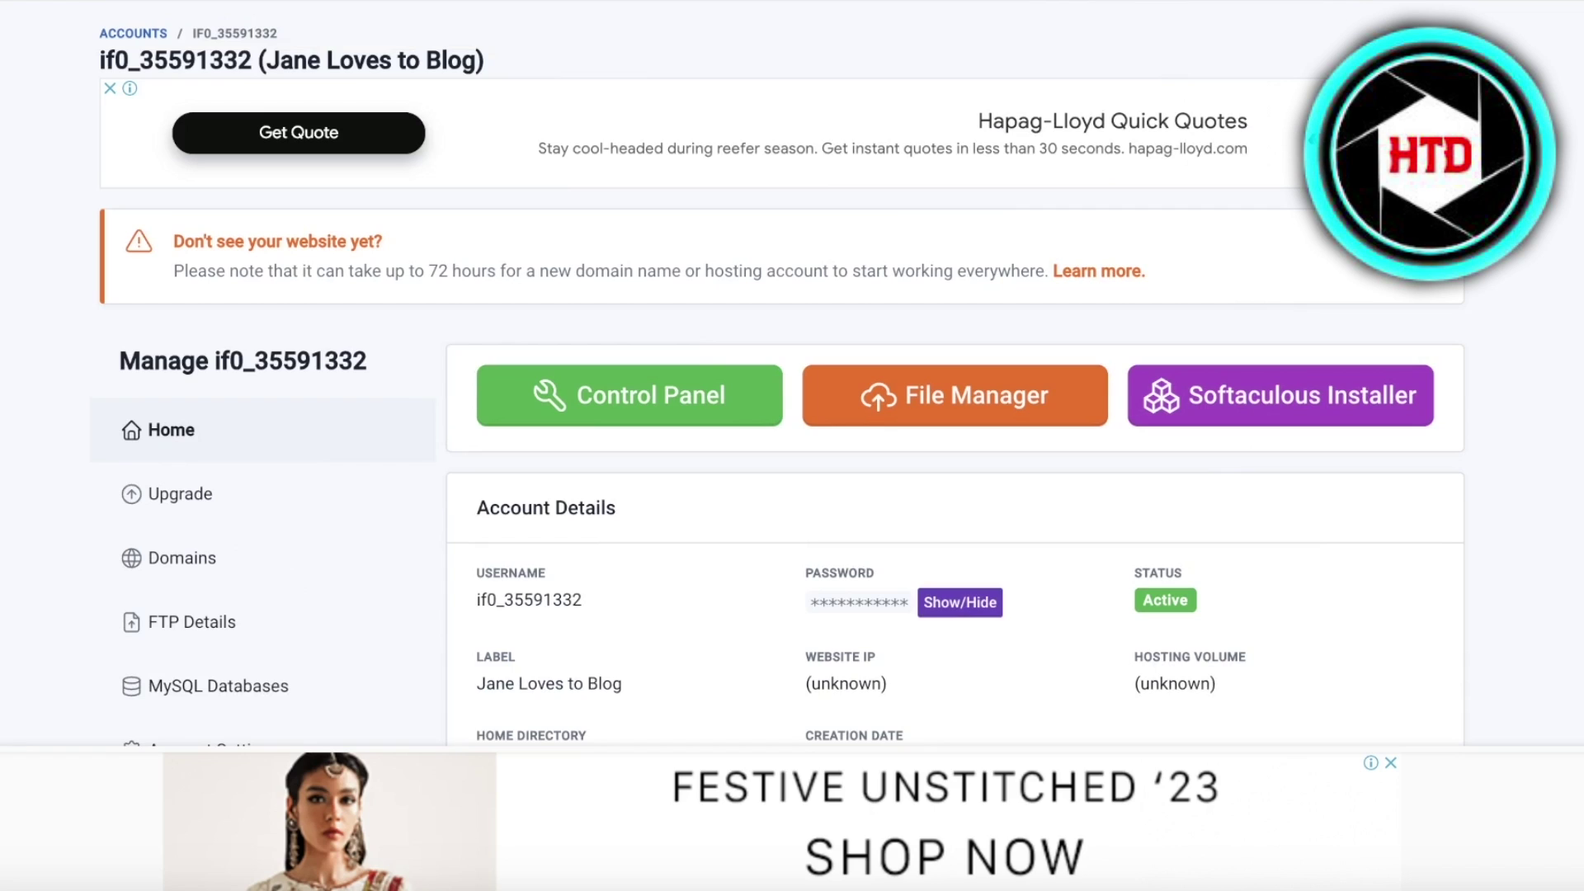
pyautogui.scroll(1, 1070, 168)
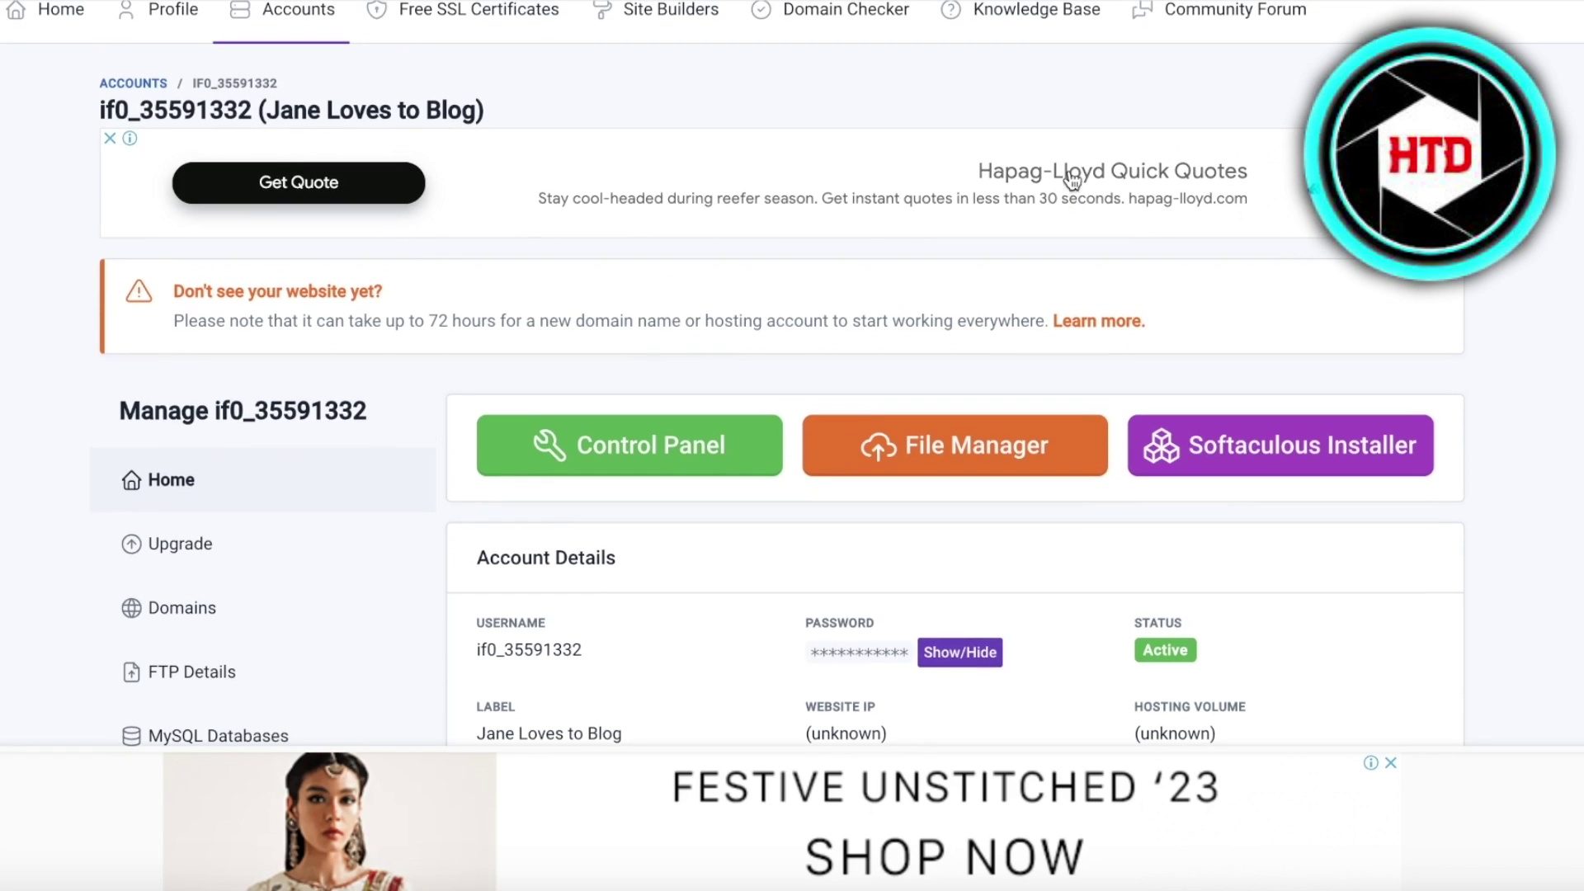
pyautogui.scroll(-4, 1304, 244)
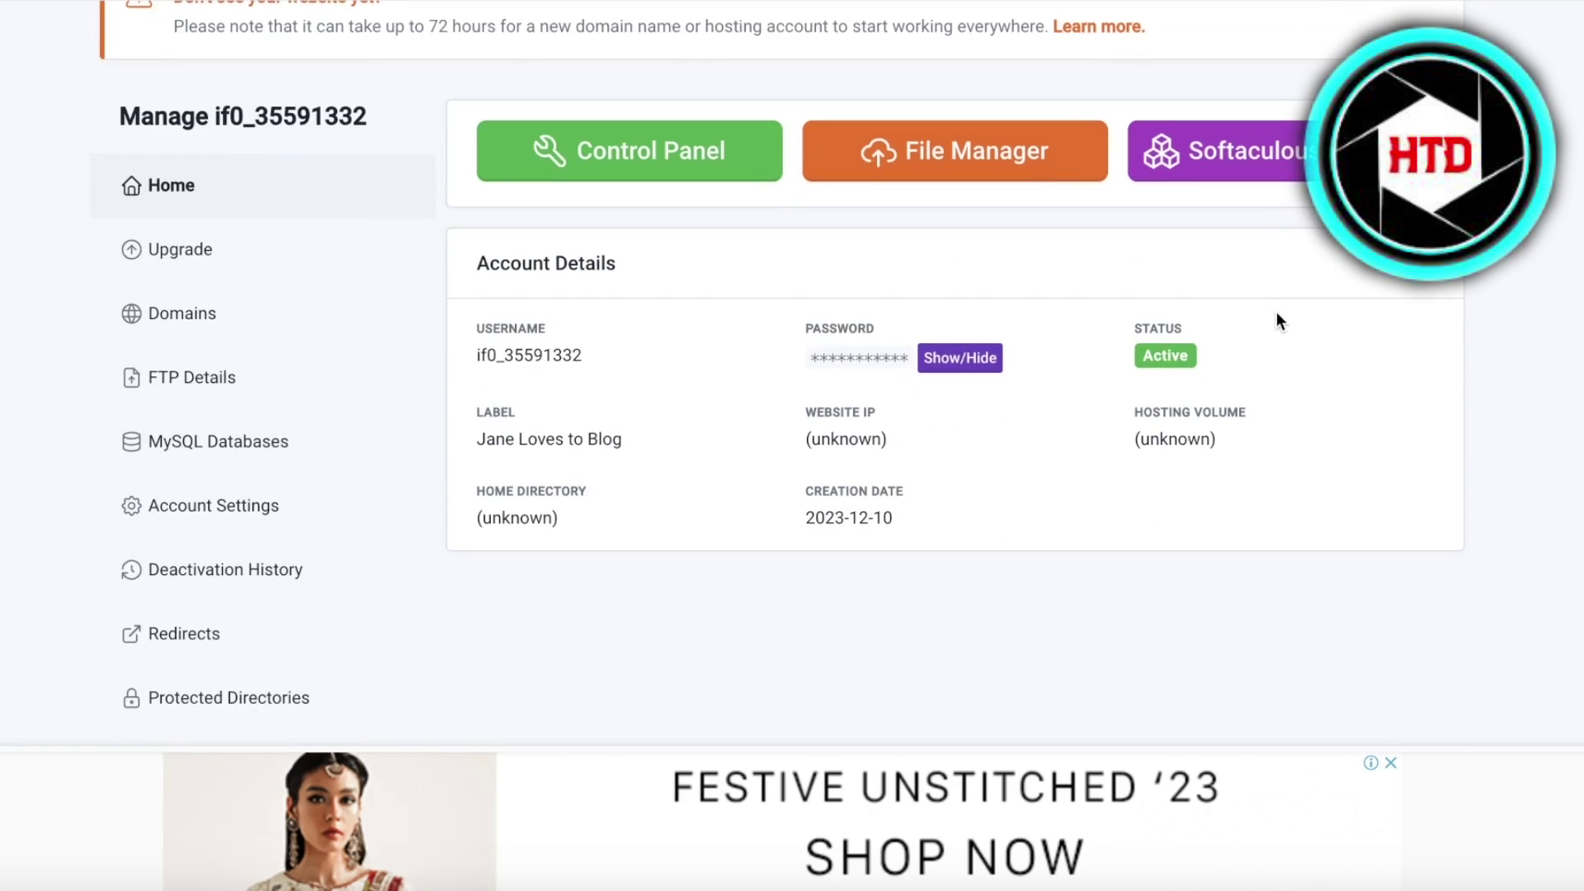
pyautogui.scroll(4, 1276, 322)
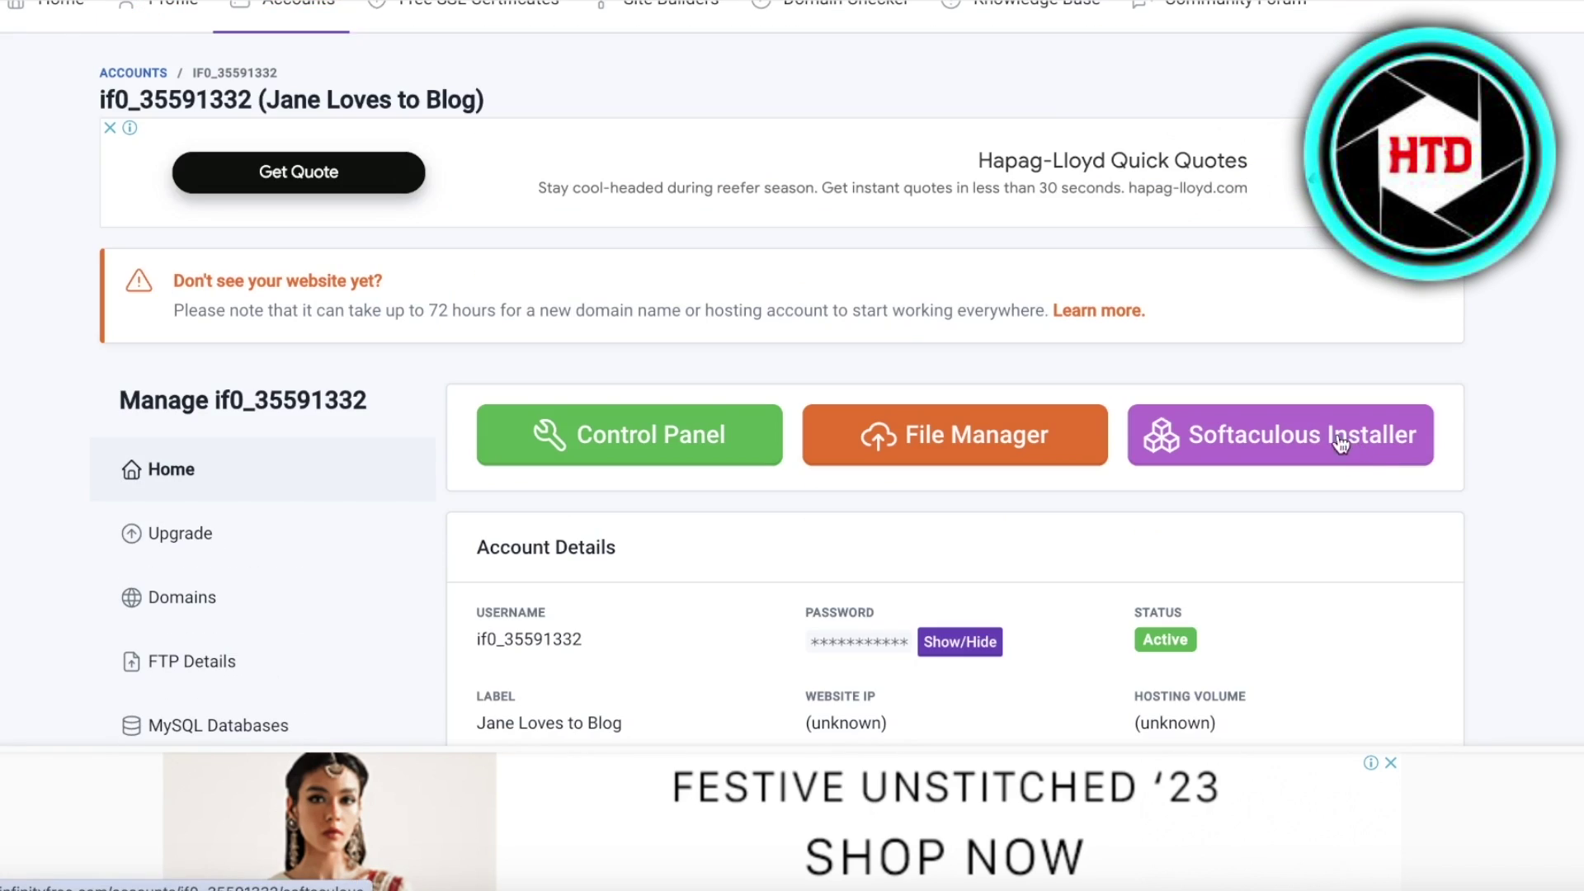
pyautogui.click(1235, 449)
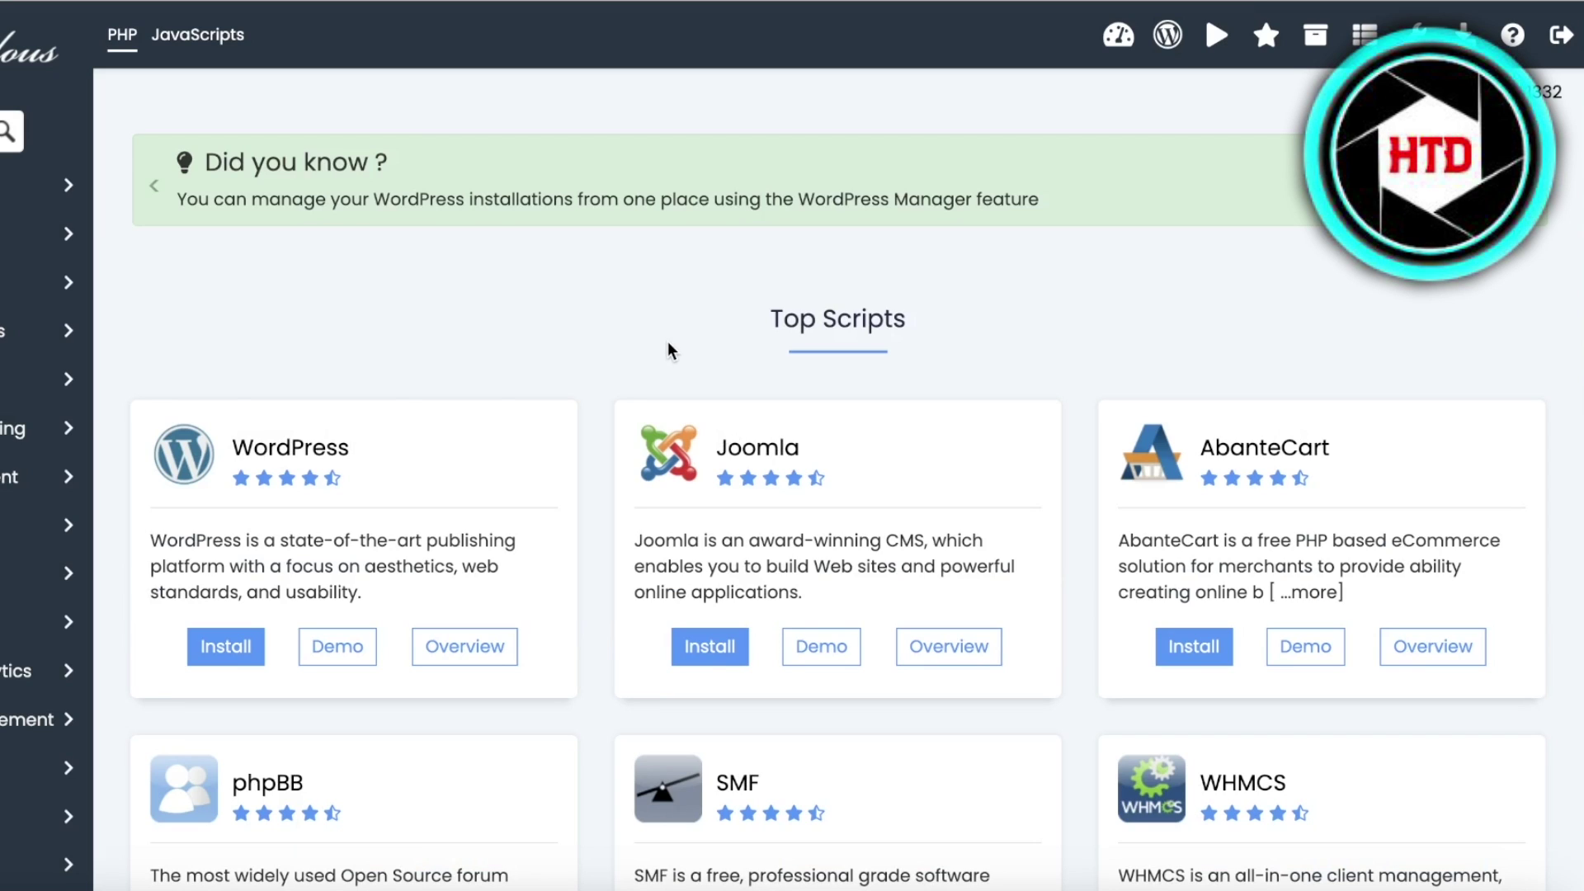
# - Scroll through Softaculous's Top Scripts and back up to WordPress
pyautogui.scroll(-5, 666, 348)
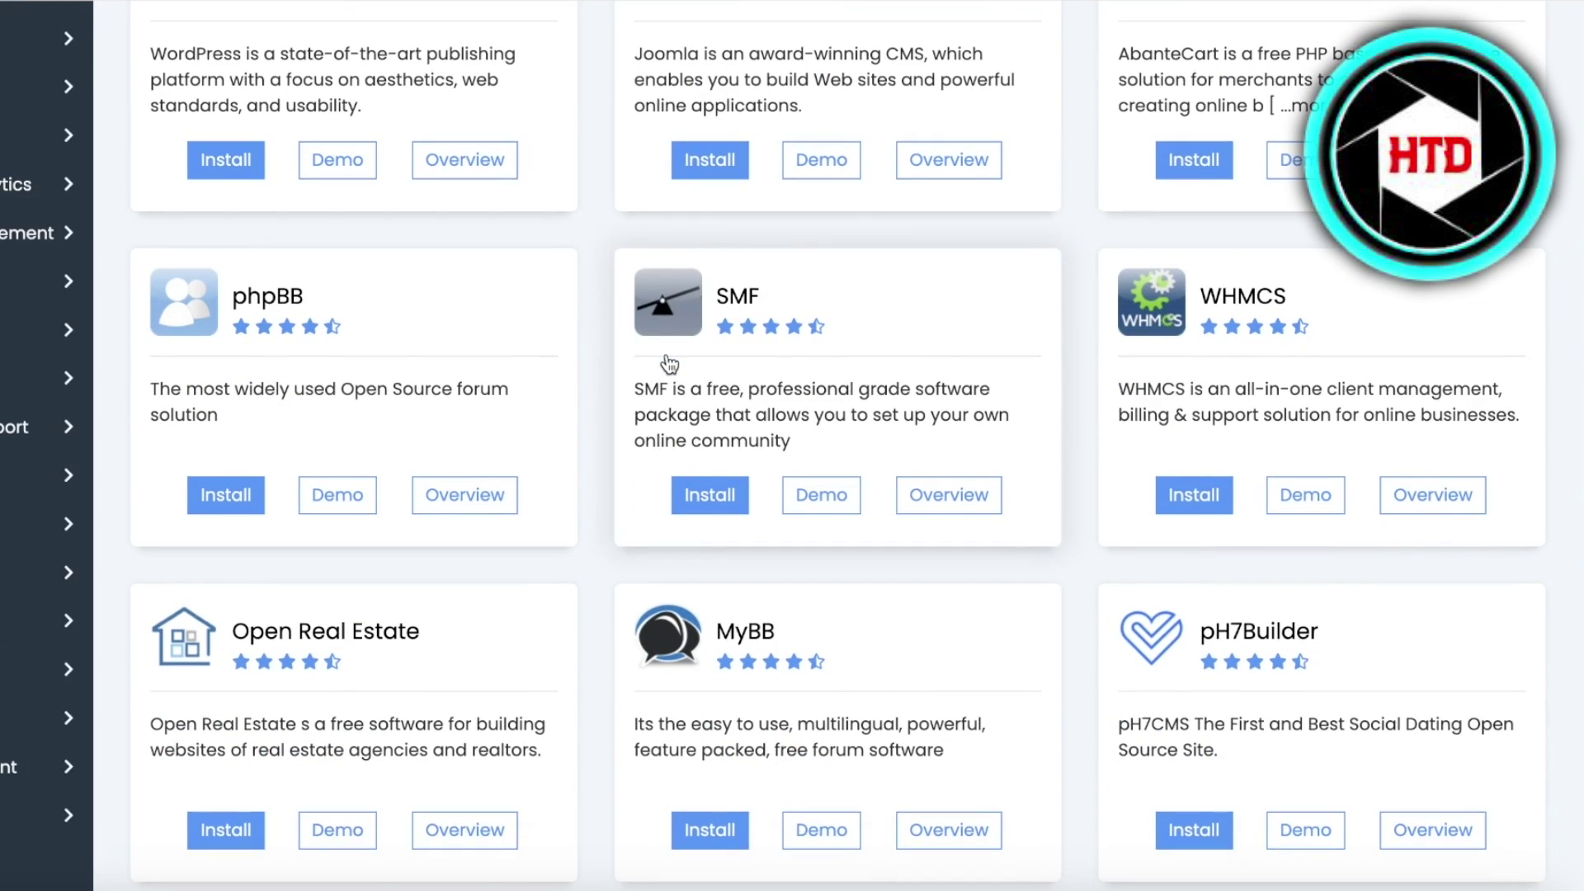
pyautogui.scroll(-6, 784, 334)
pyautogui.scroll(-3, 784, 333)
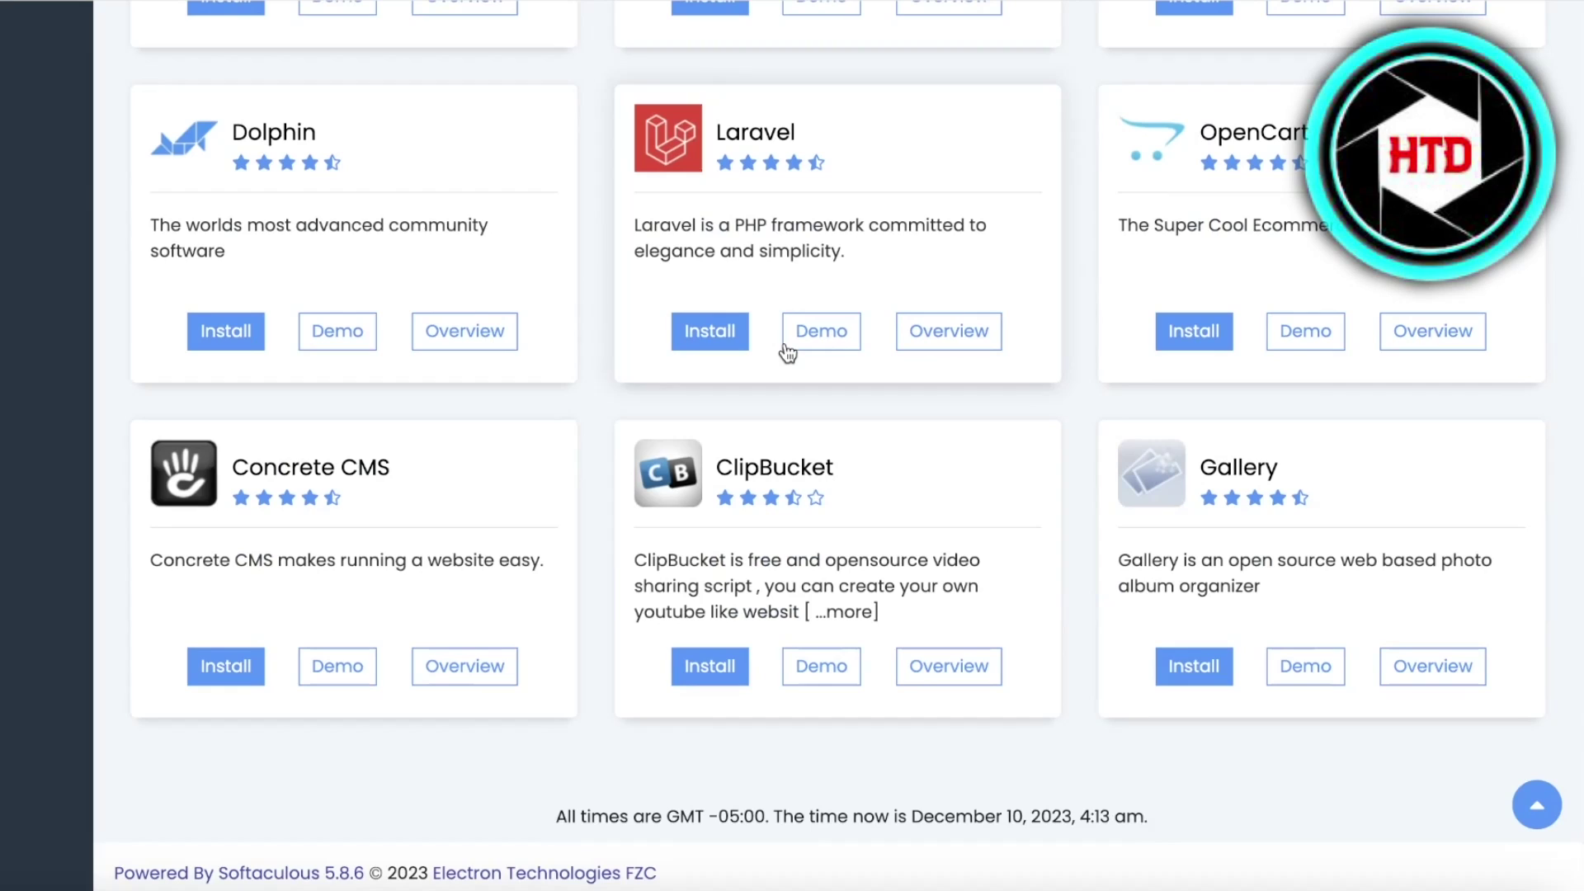
pyautogui.scroll(14, 572, 426)
pyautogui.scroll(2, 566, 424)
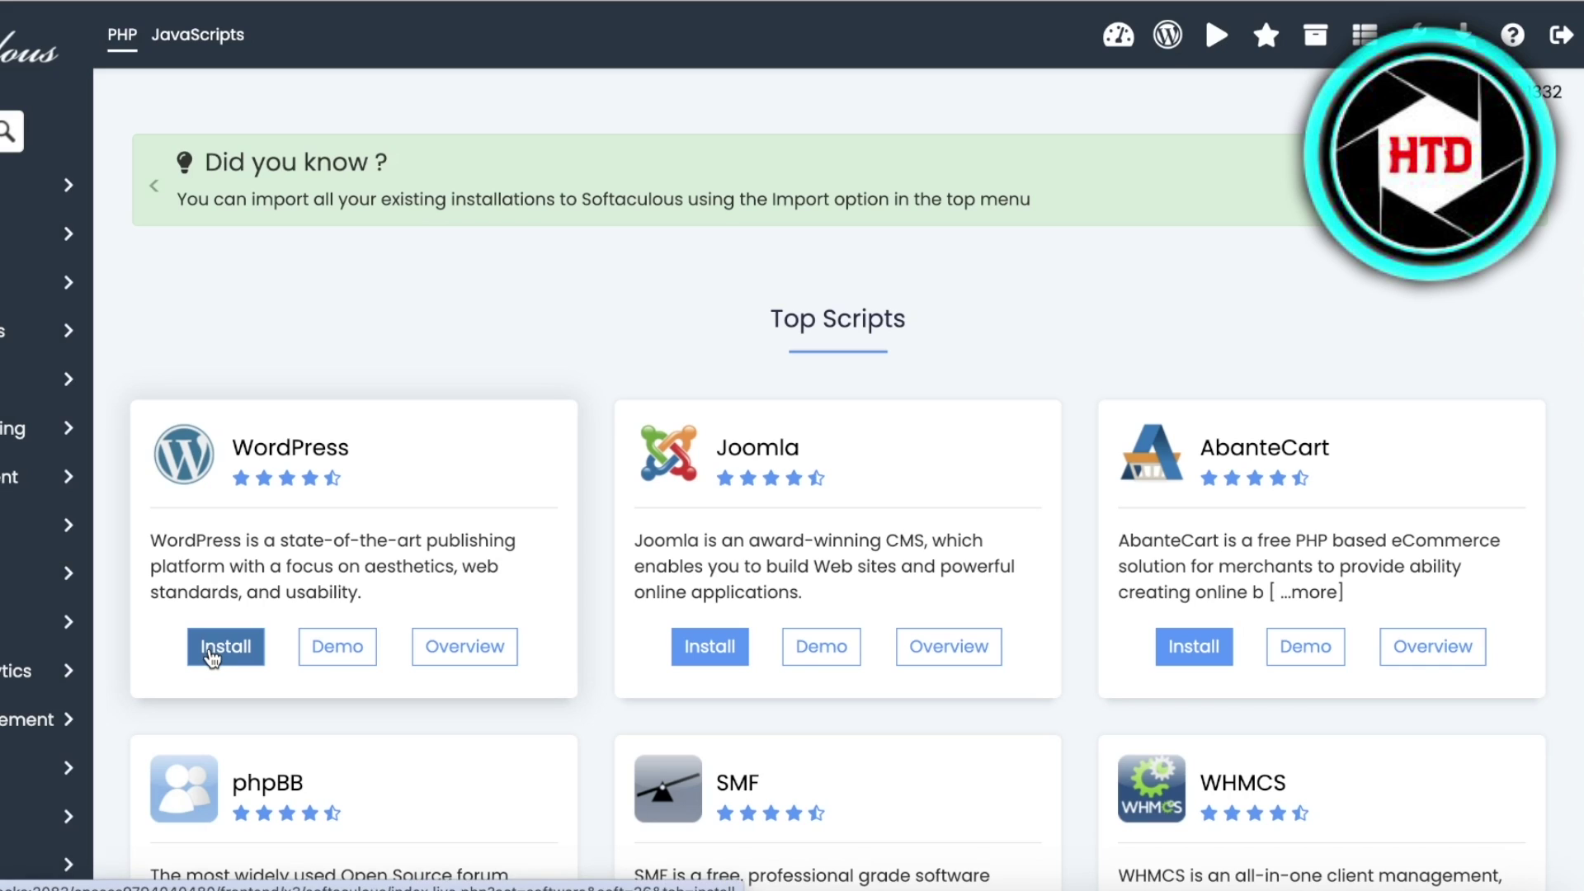
pyautogui.click(211, 657)
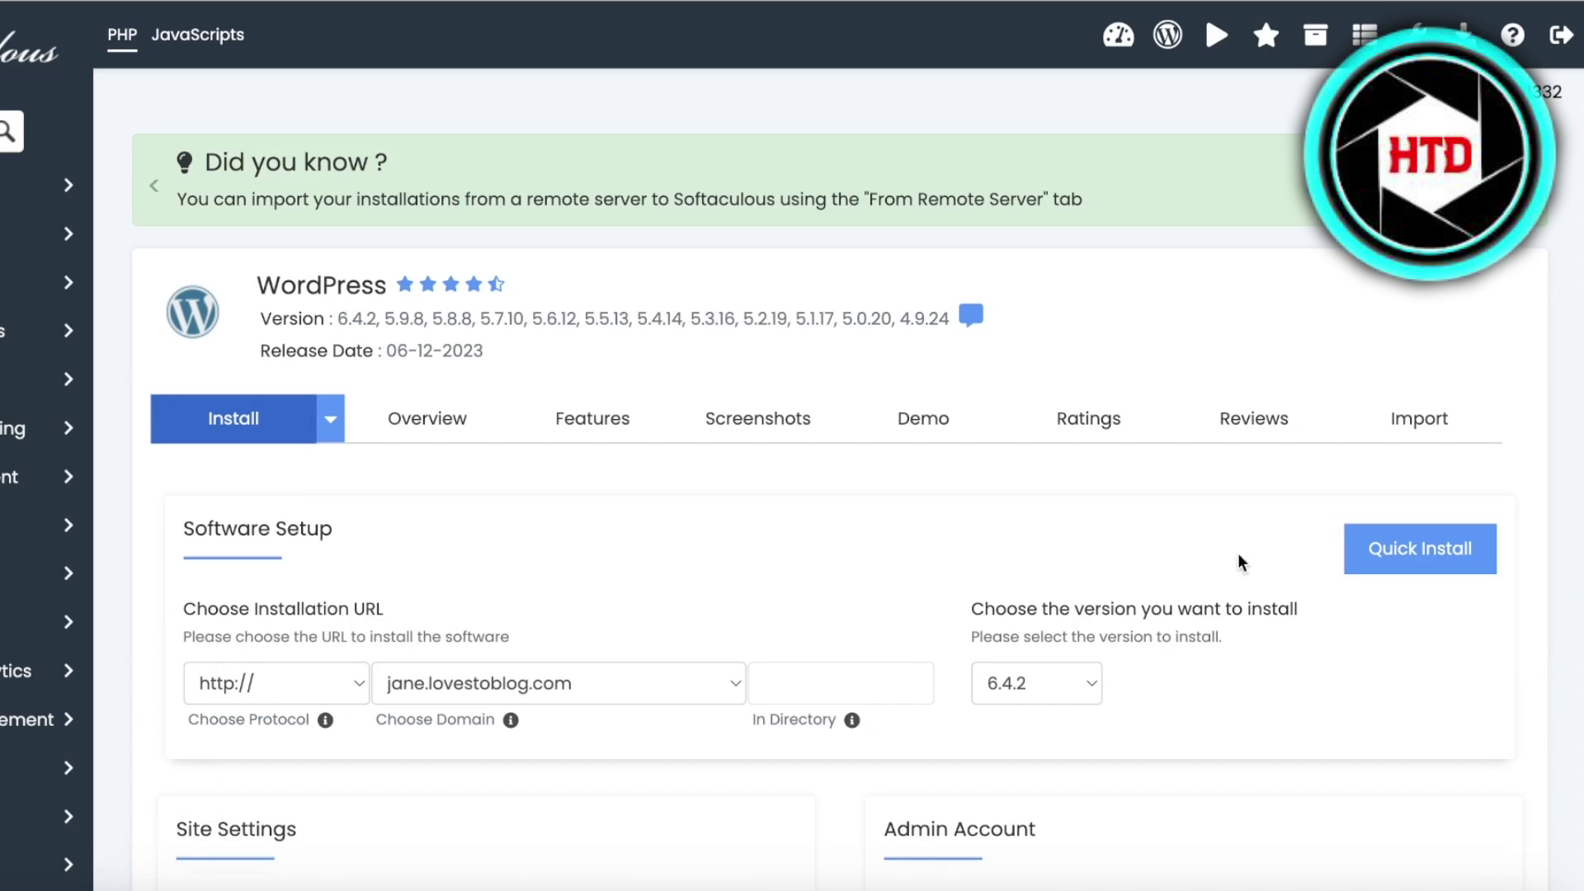
pyautogui.scroll(-3, 223, 706)
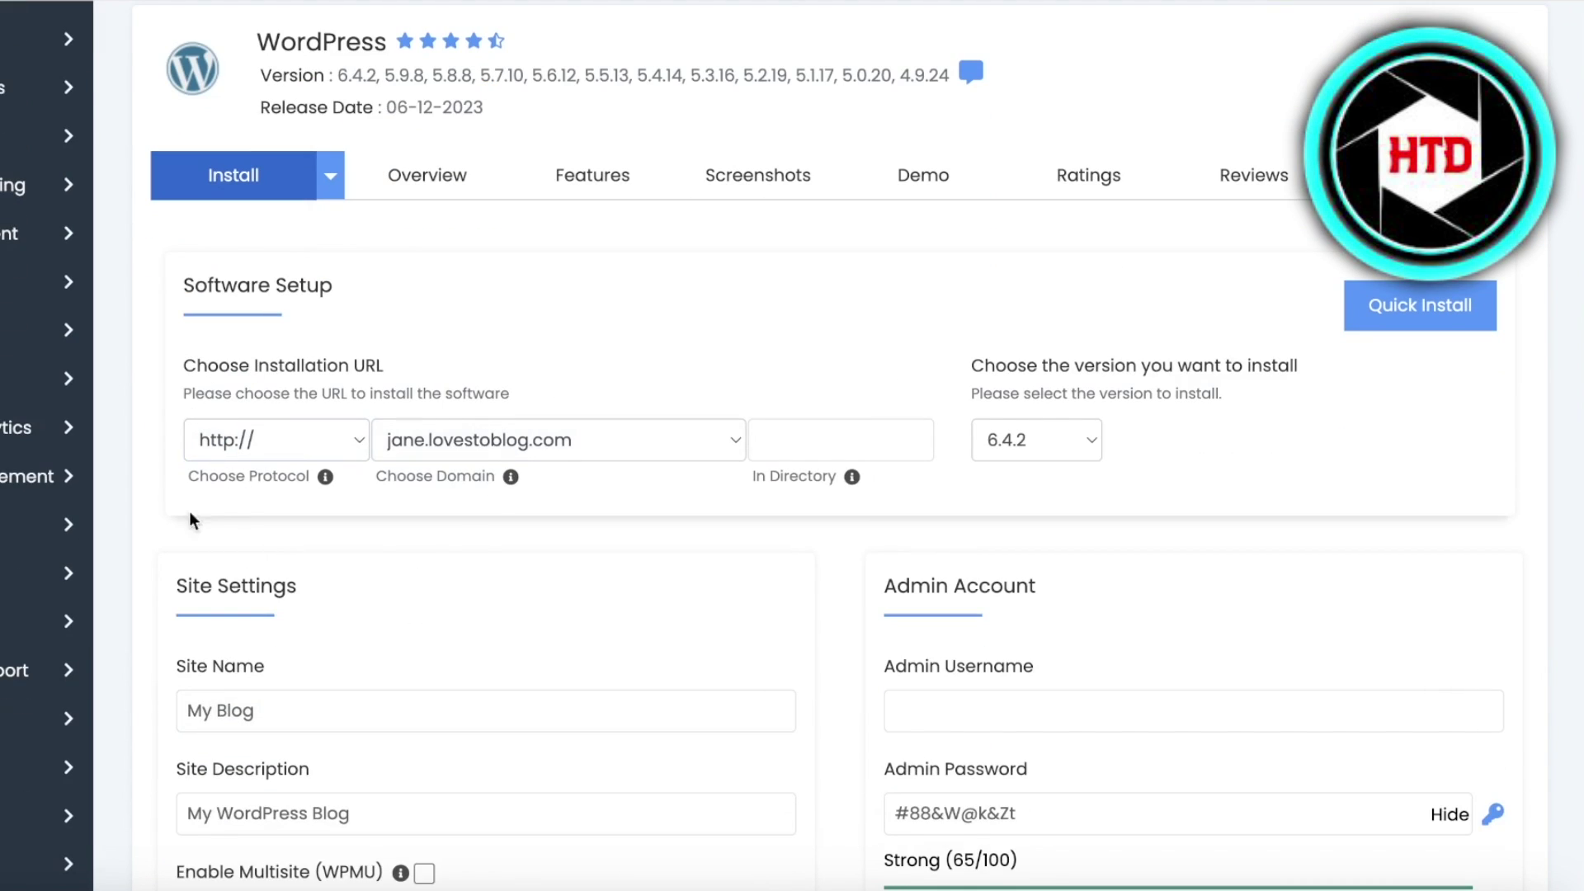
pyautogui.click(424, 440)
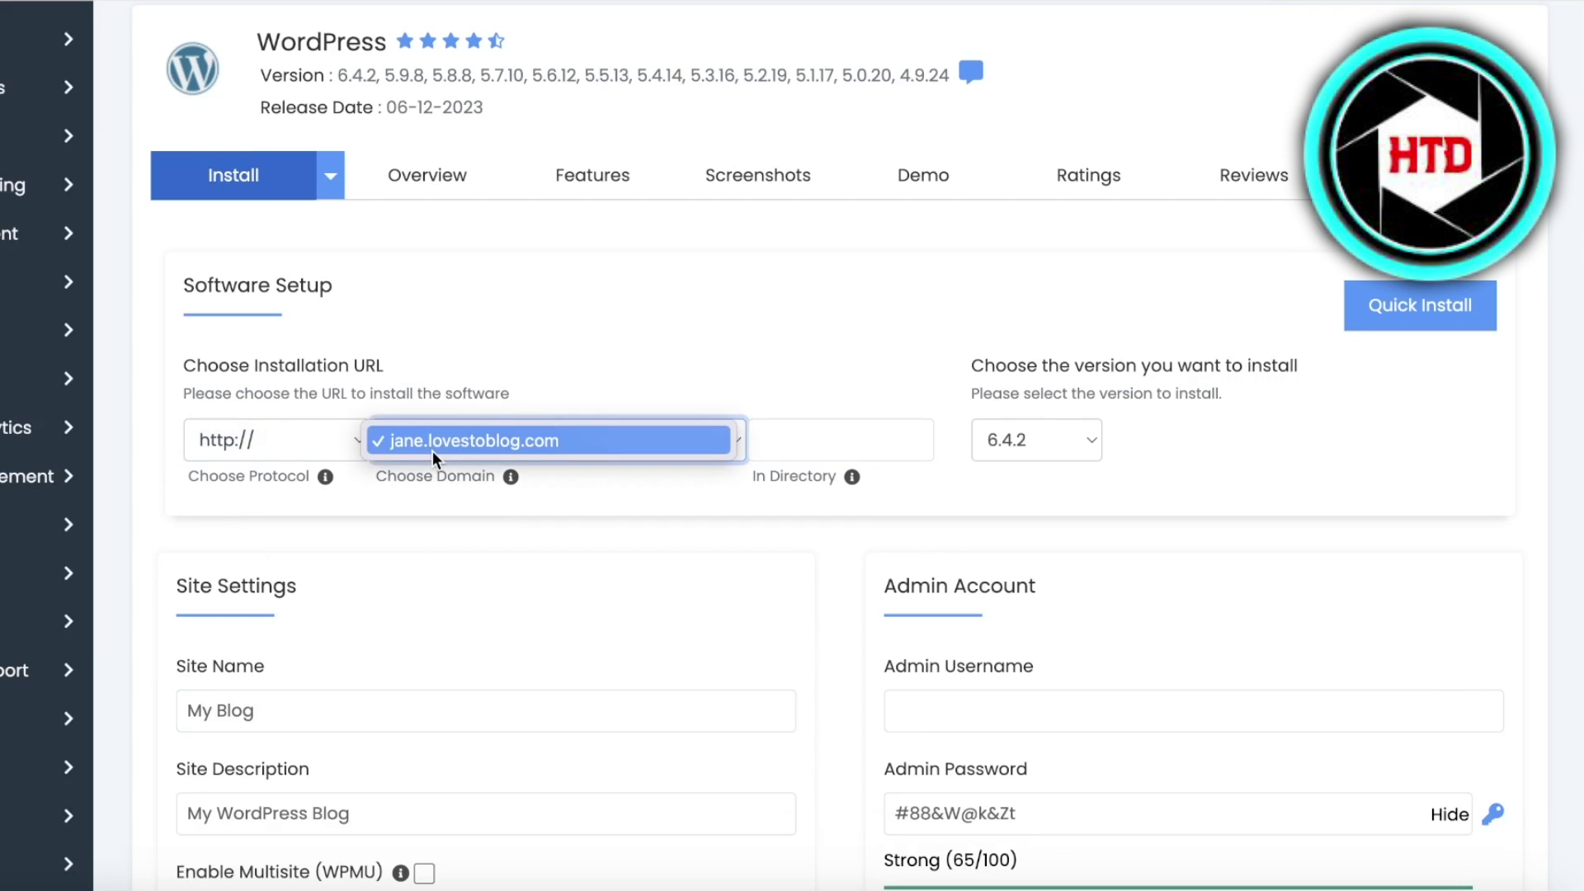
pyautogui.click(432, 459)
pyautogui.click(304, 442)
pyautogui.click(304, 459)
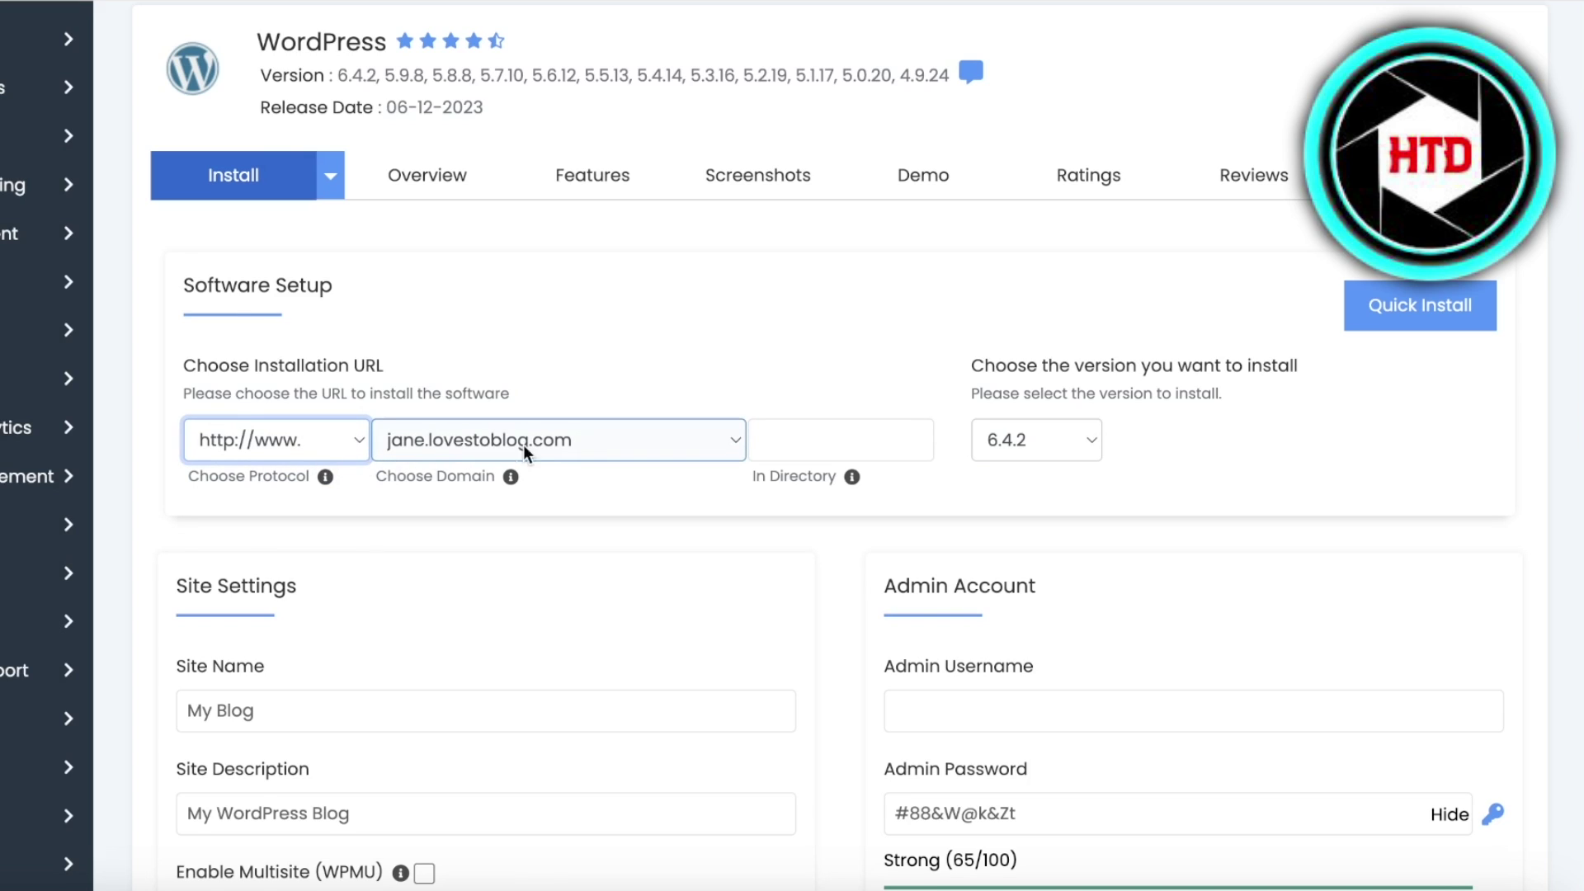
# - Leave In Directory empty, keep version 6.4.2, and show the full install form
pyautogui.click(819, 437)
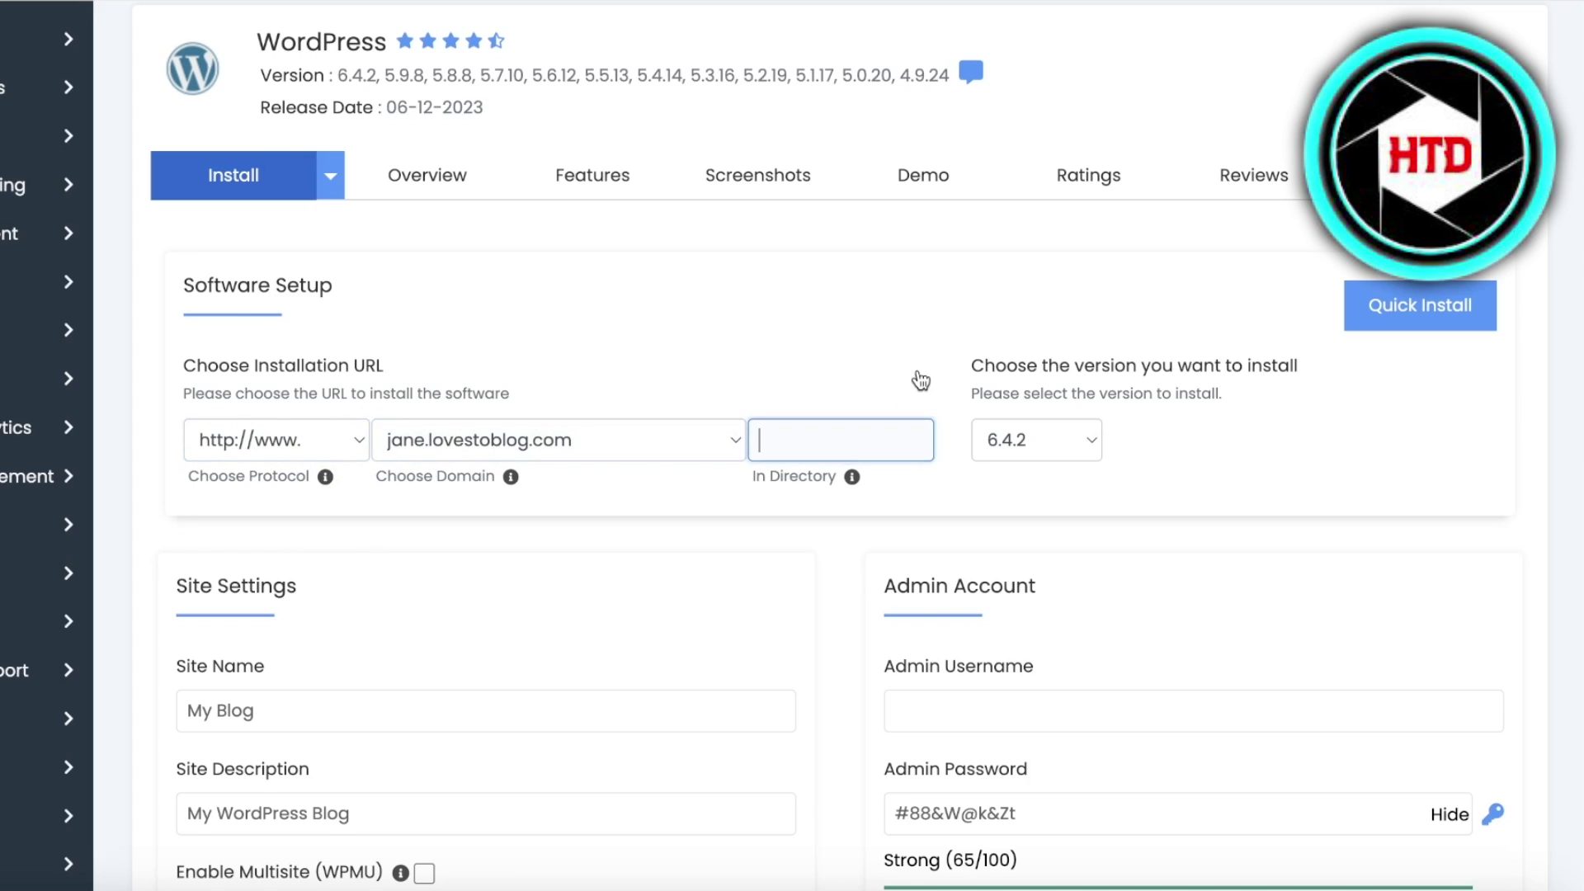
pyautogui.click(1100, 440)
pyautogui.click(1097, 439)
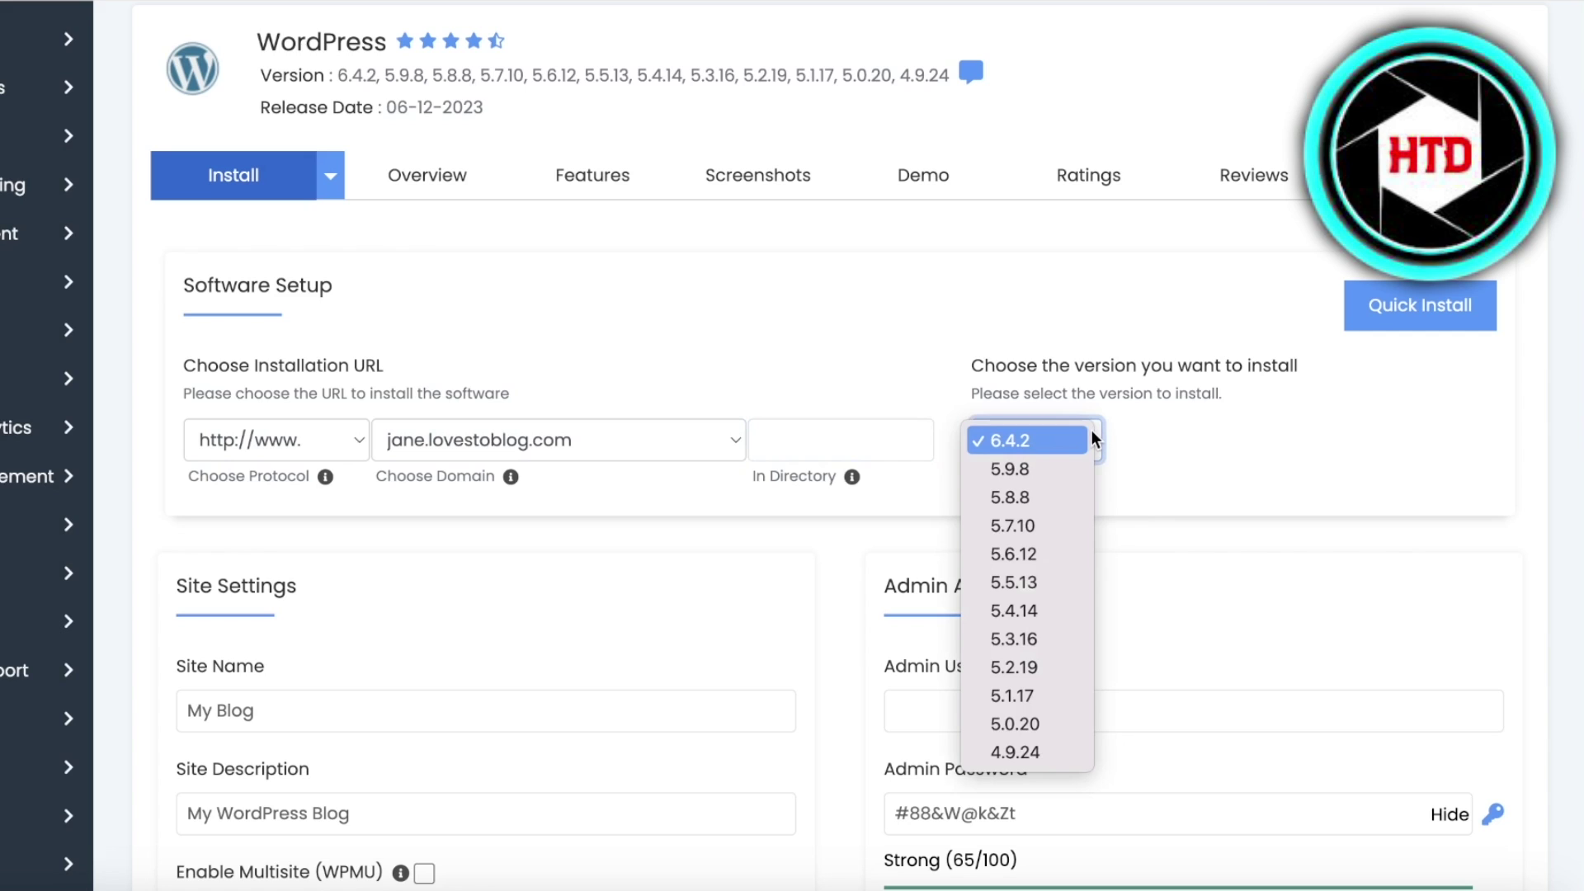
pyautogui.click(1090, 440)
pyautogui.click(1419, 305)
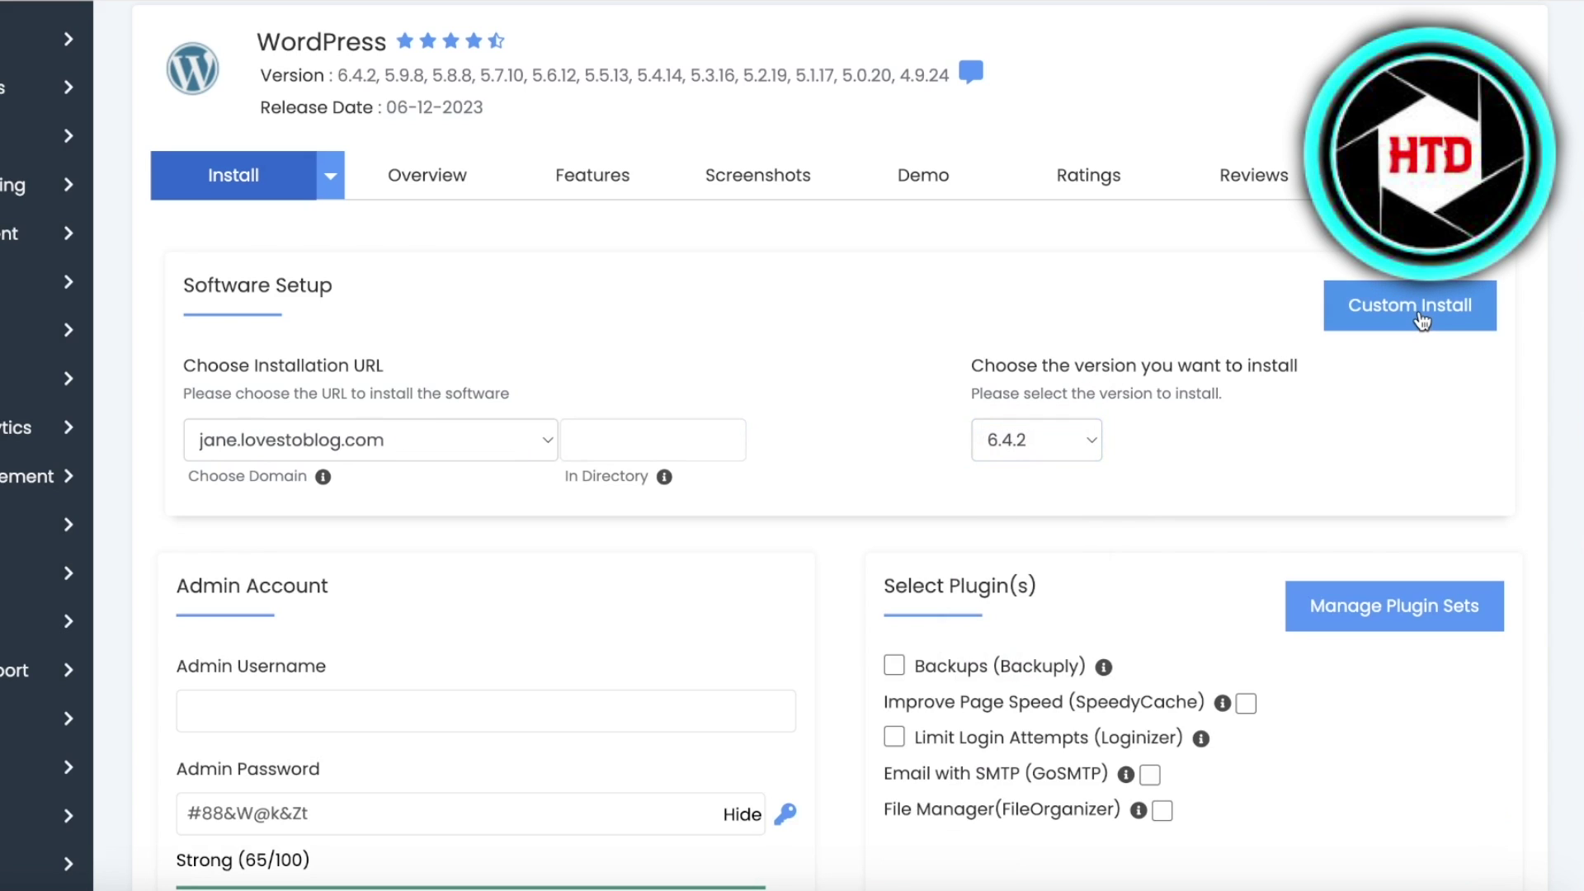
pyautogui.click(1419, 305)
# - Name the site 'Jane loves to Blog' and autofill the saved admin username
pyautogui.scroll(-8, 470, 389)
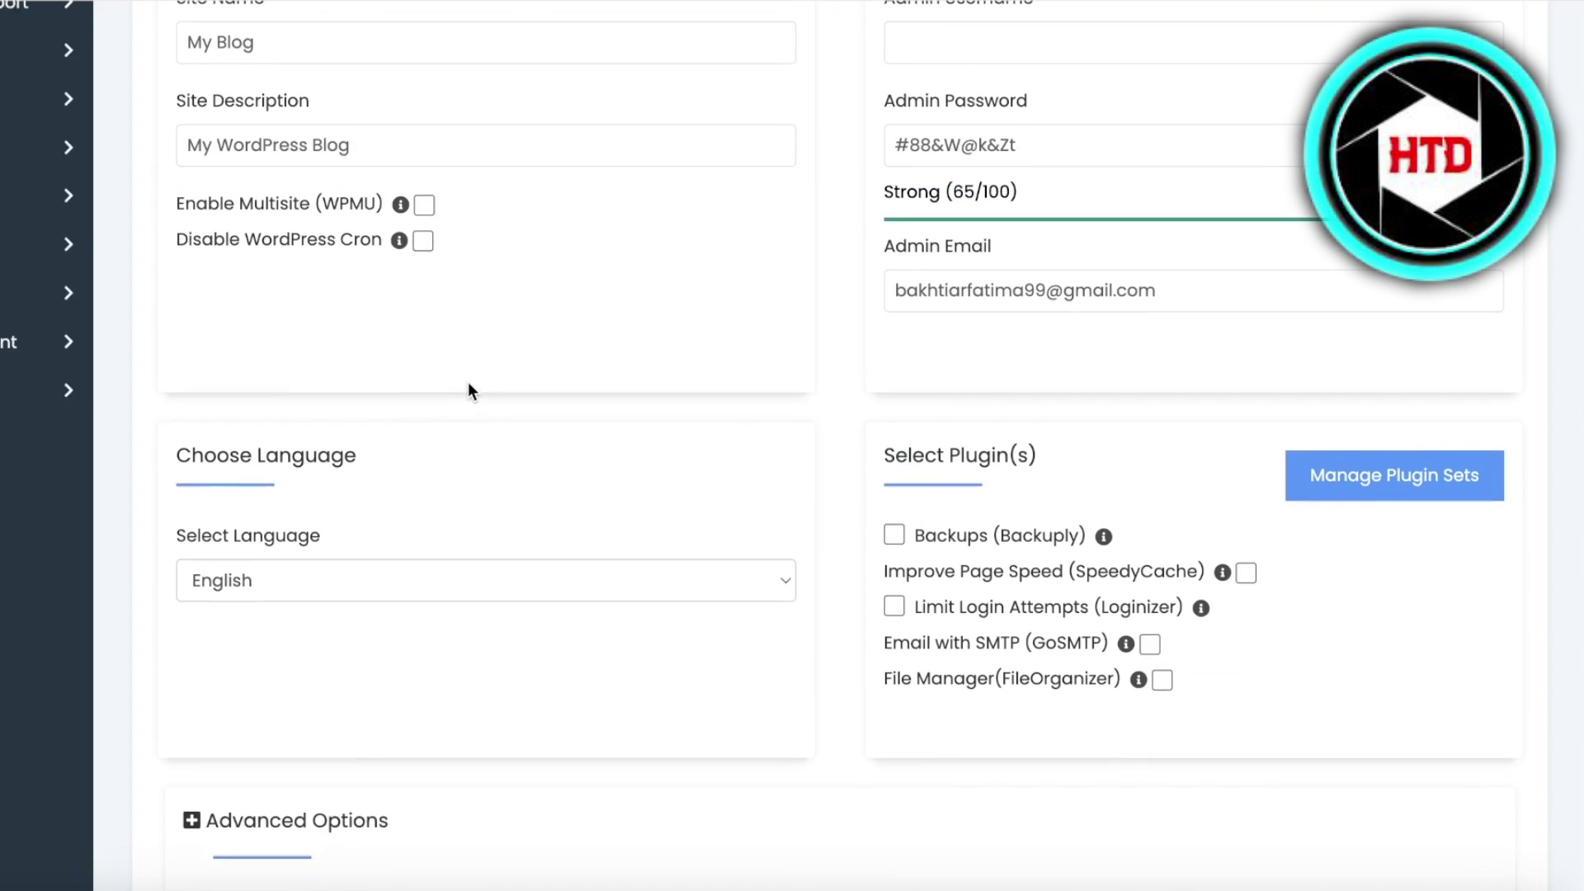
pyautogui.scroll(4, 413, 379)
pyautogui.tripleClick(271, 407)
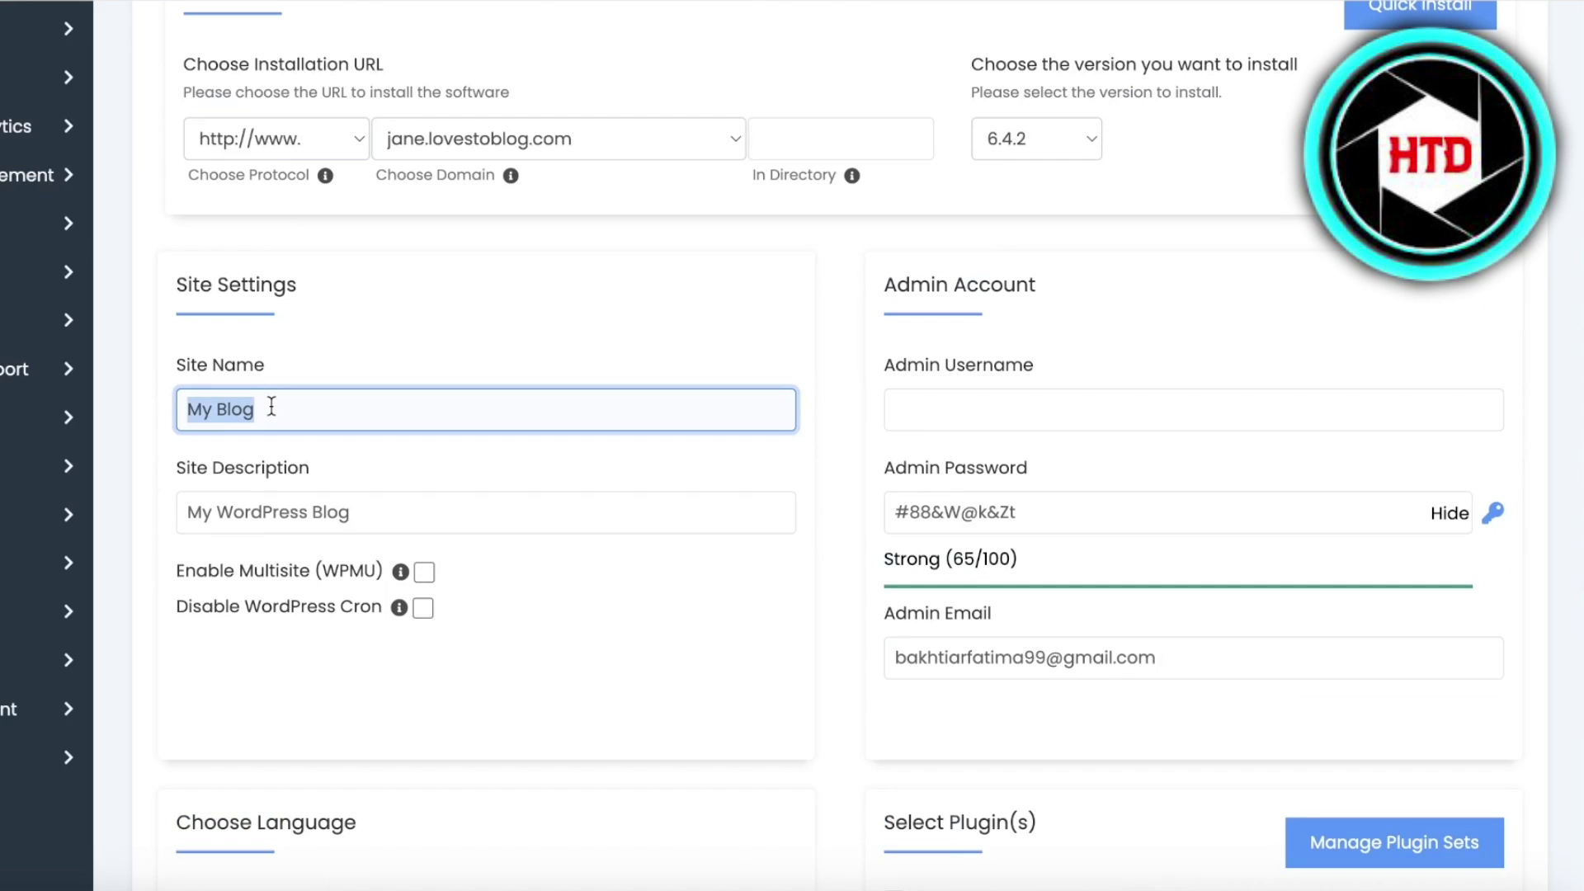
pyautogui.write('Jane loves to')
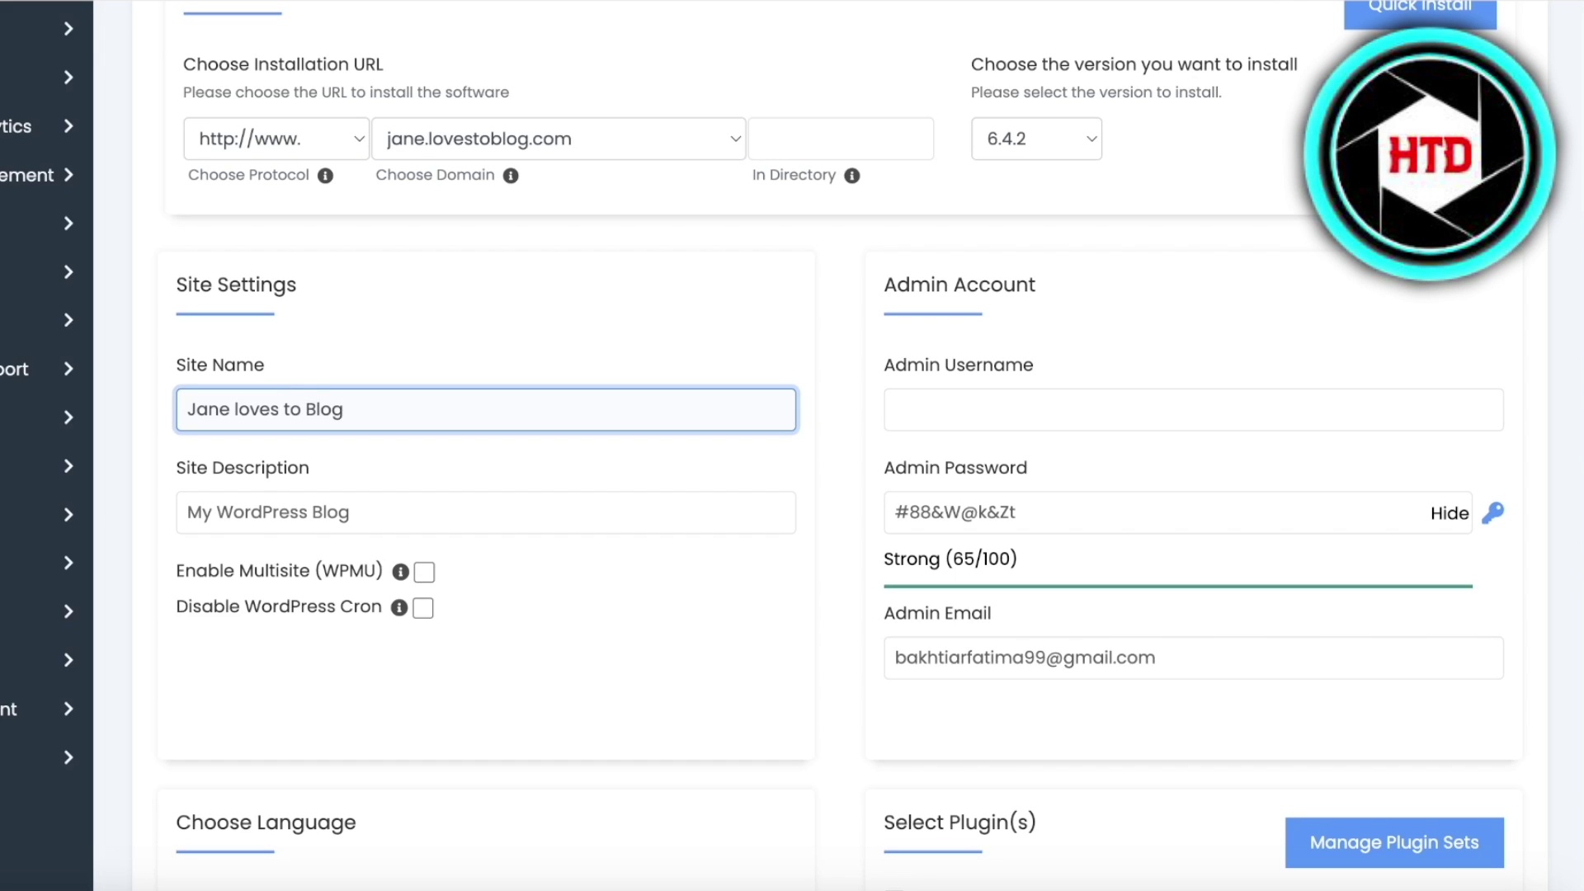
pyautogui.scroll(-3, 1005, 296)
pyautogui.click(1019, 184)
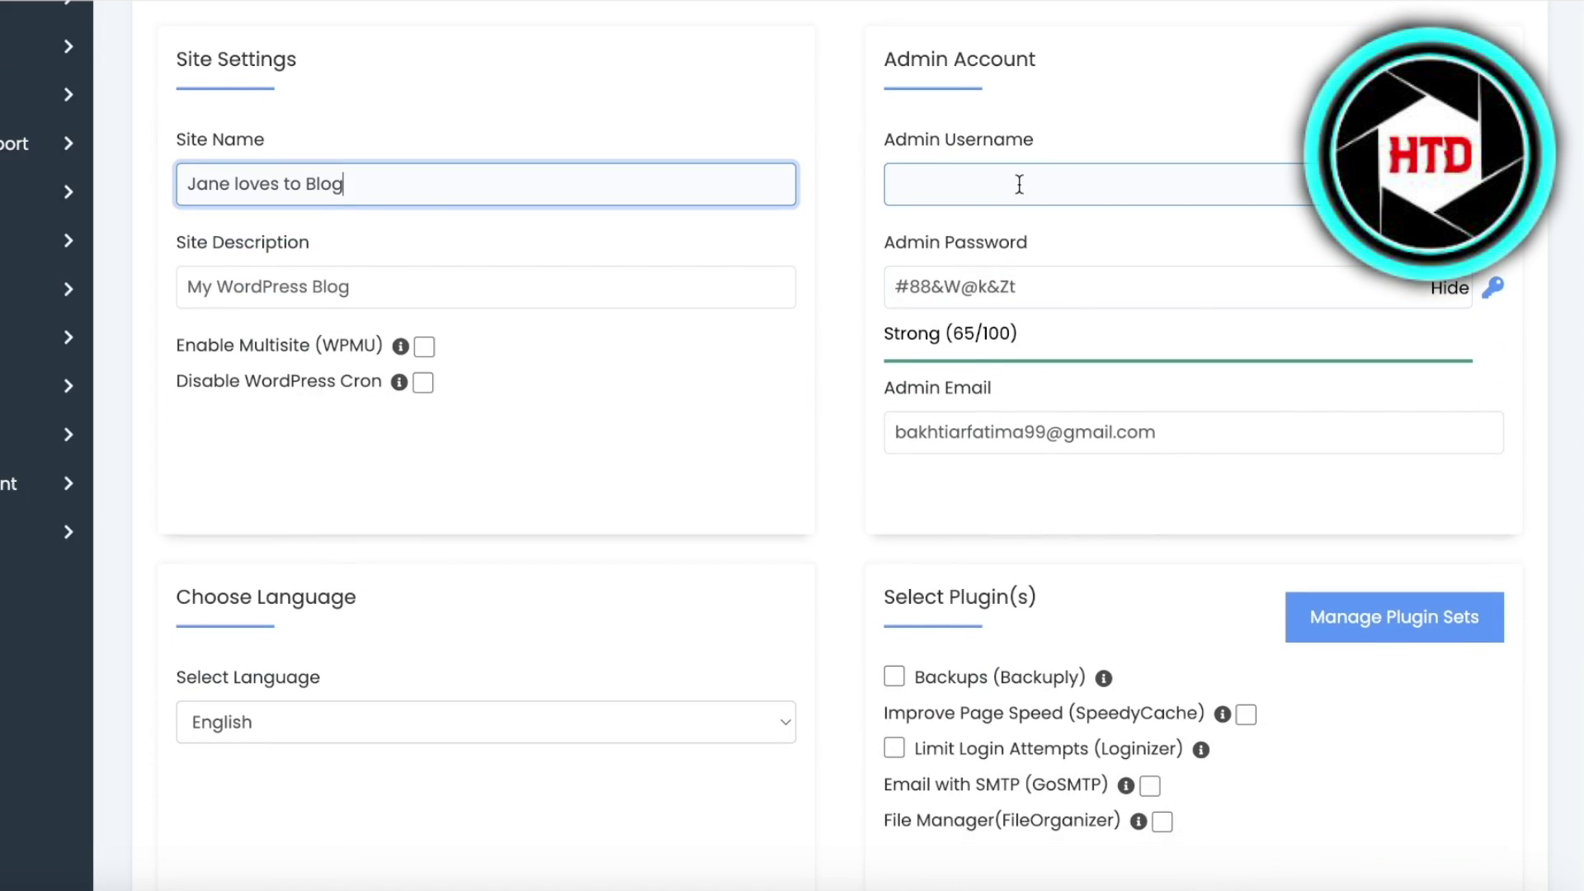
pyautogui.click(1019, 184)
pyautogui.click(1041, 235)
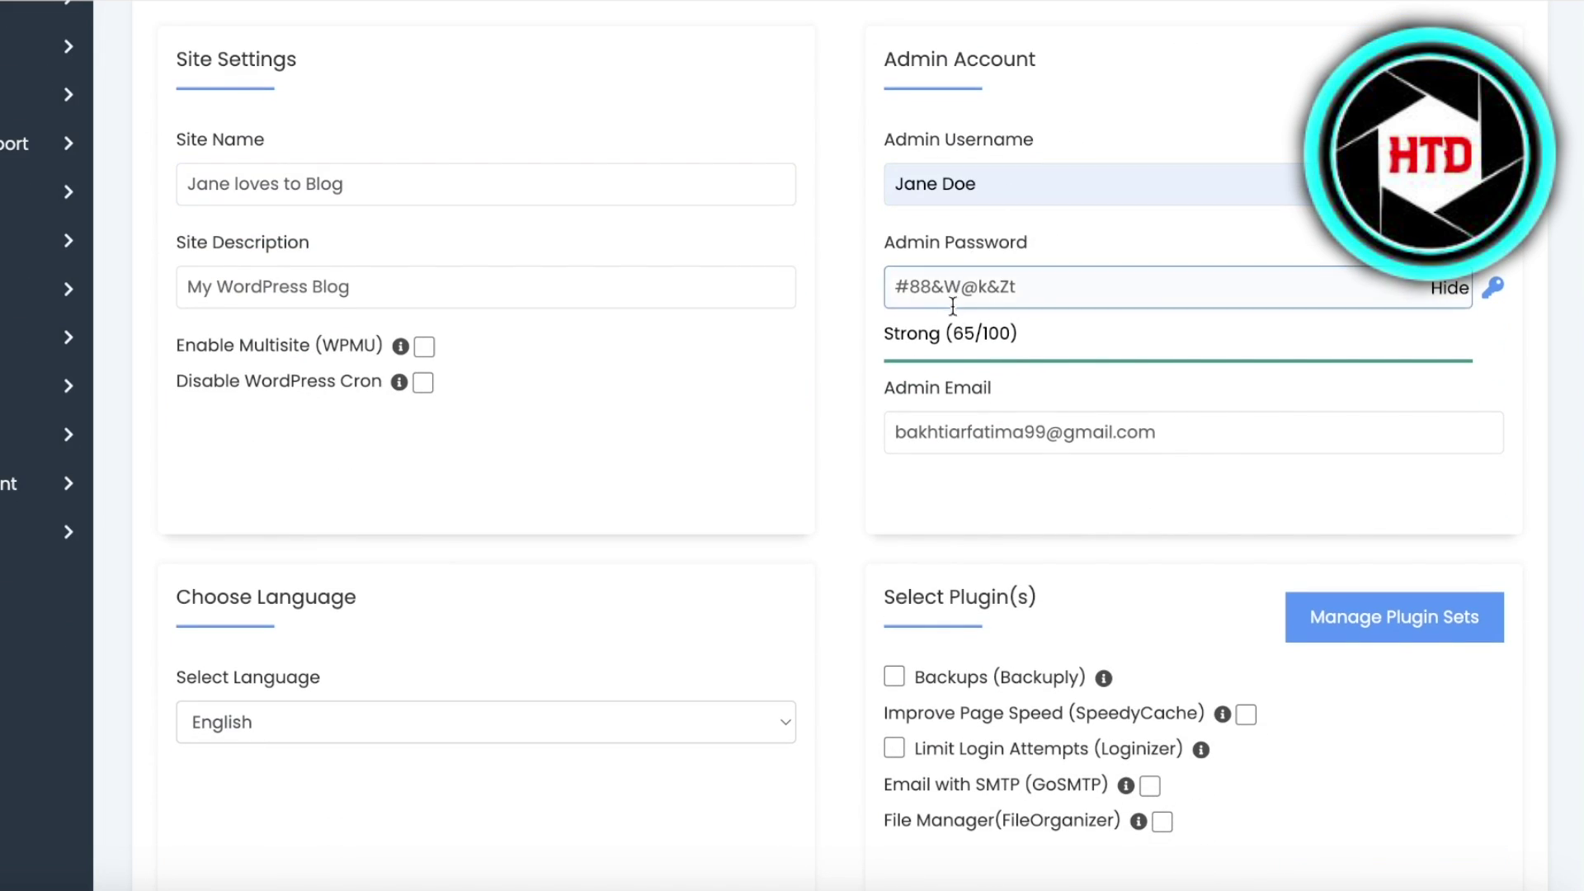
# - Look through Advanced Options and the theme pages, then start the WordPress installation
pyautogui.scroll(-5, 1257, 770)
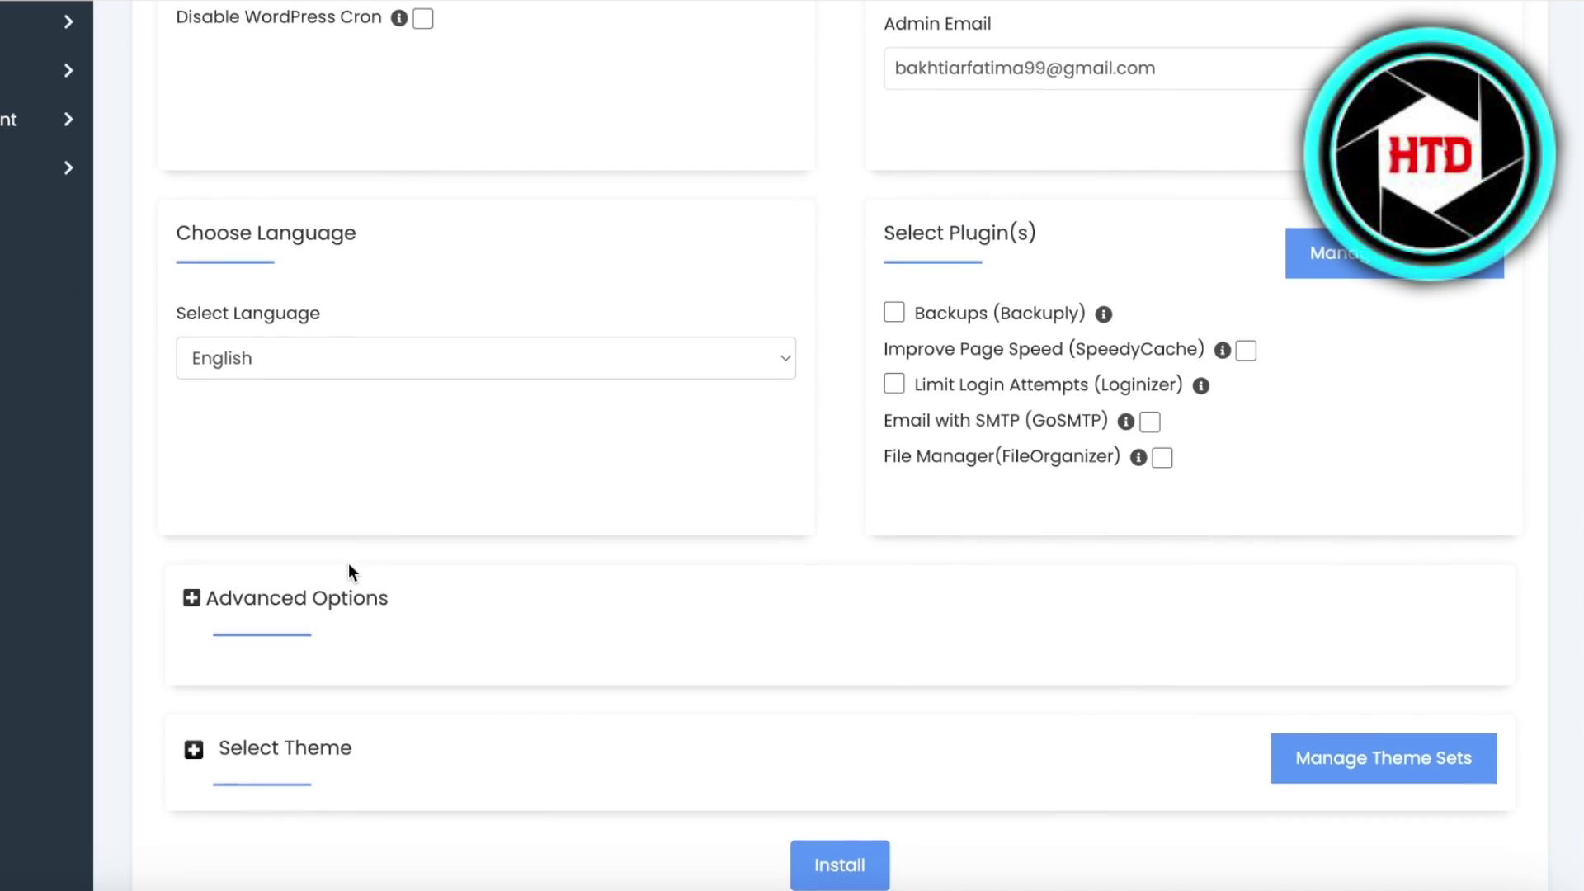
pyautogui.click(347, 568)
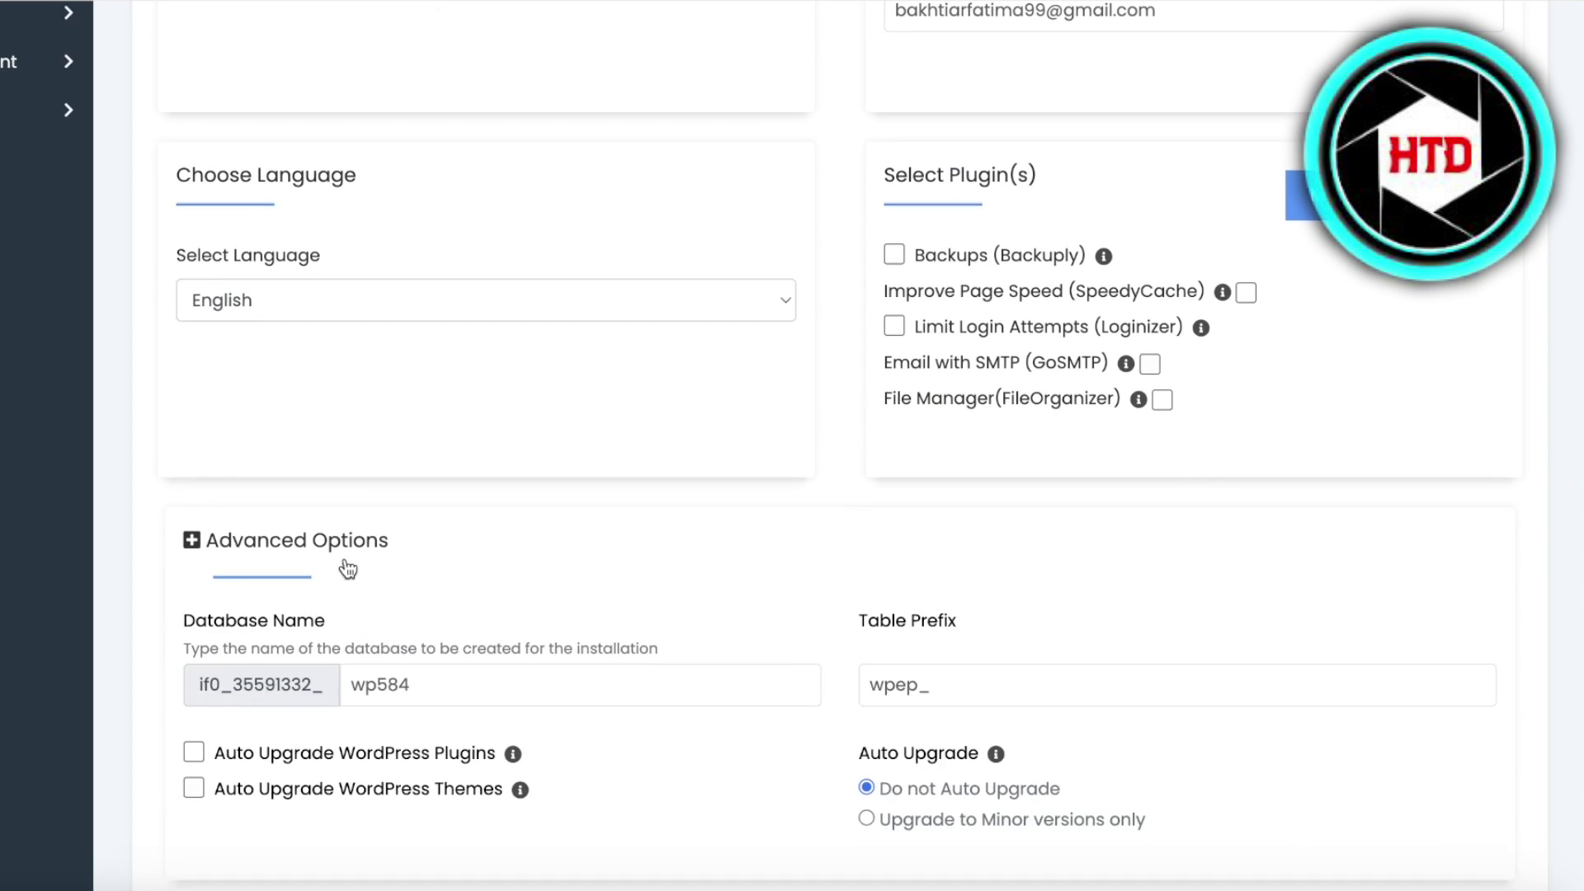
pyautogui.click(347, 568)
pyautogui.click(353, 477)
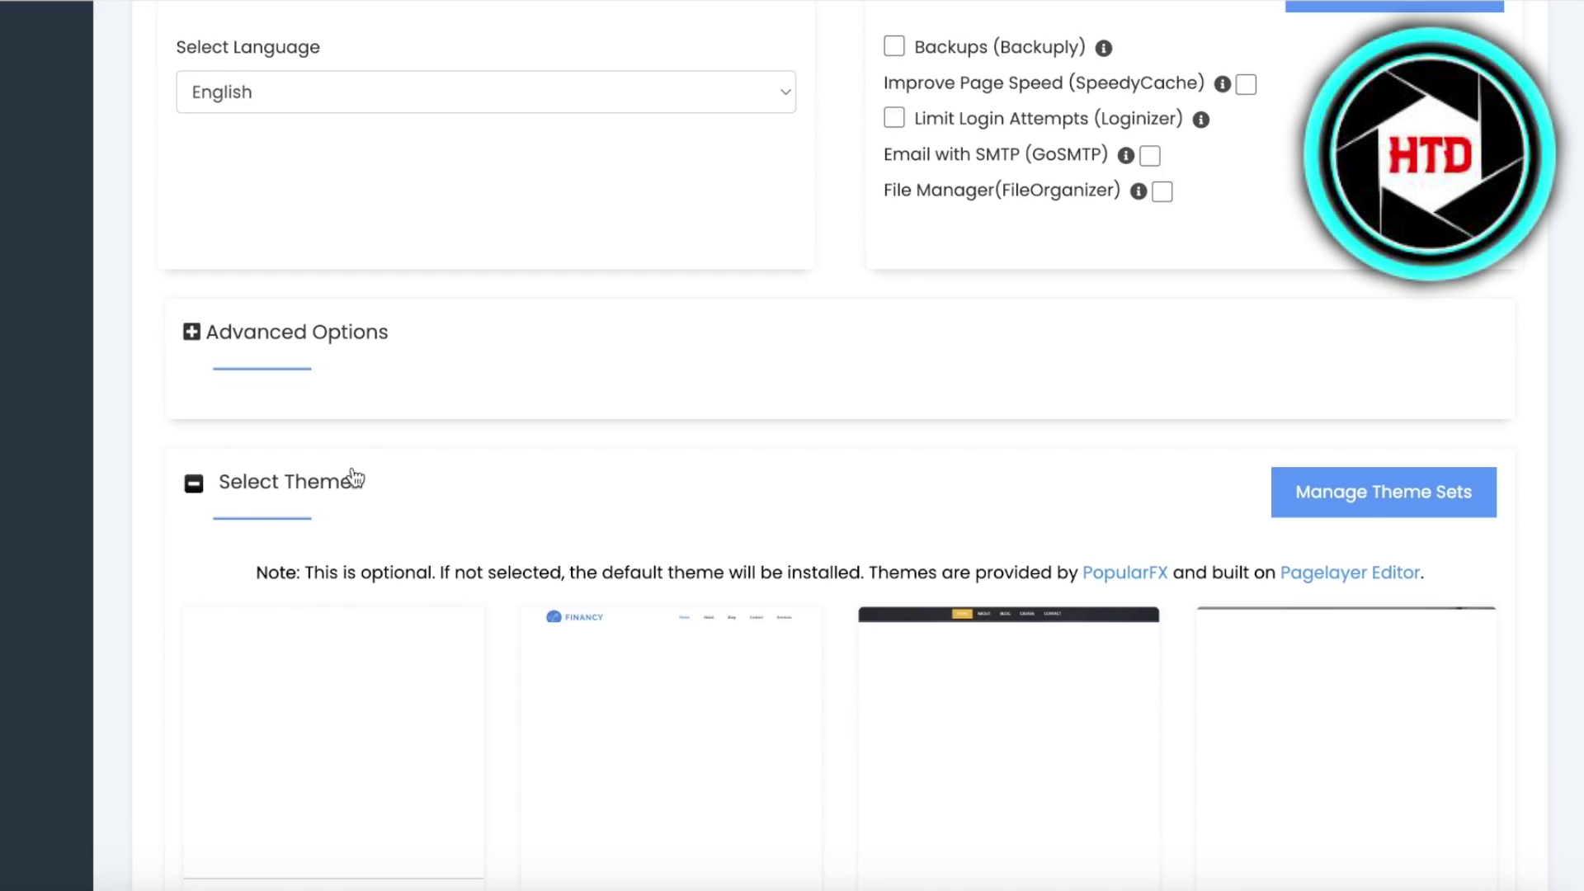
pyautogui.scroll(-3, 304, 590)
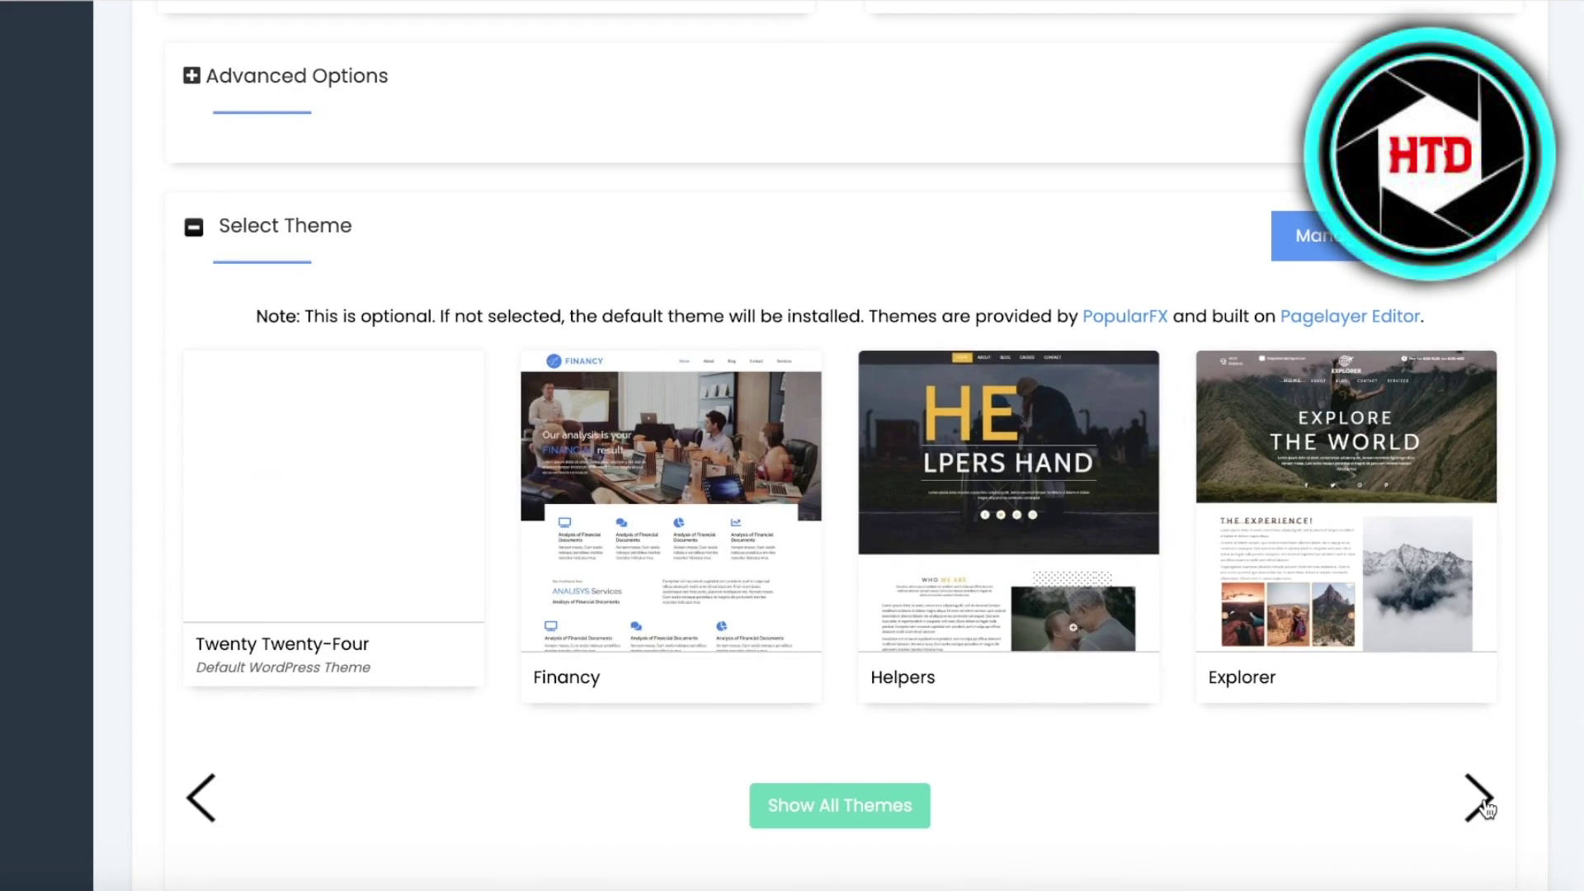
pyautogui.click(1483, 803)
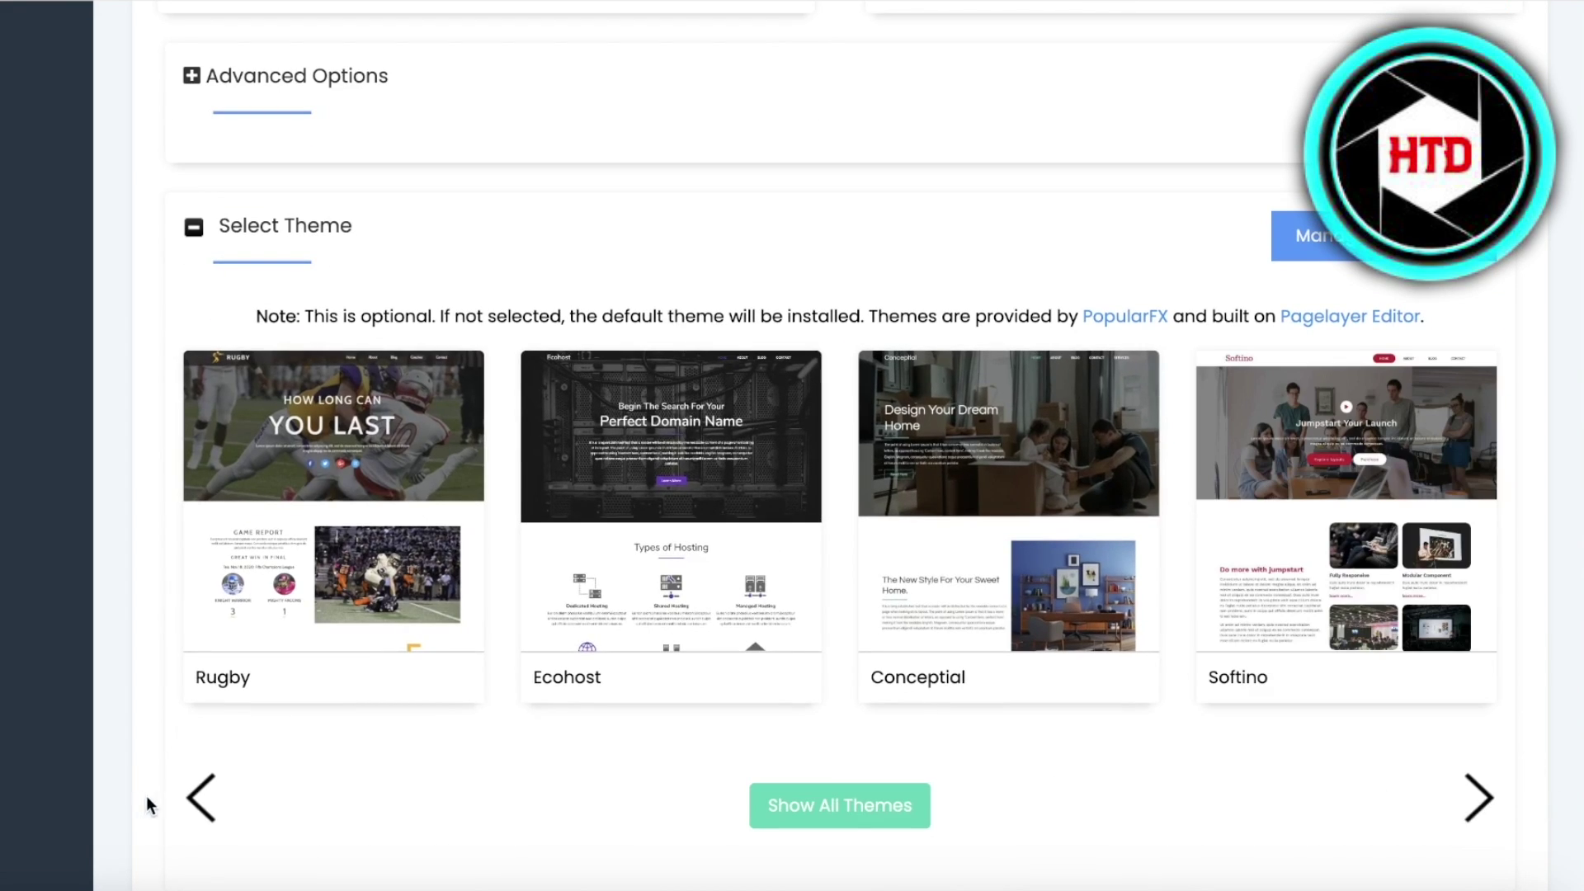
pyautogui.click(201, 797)
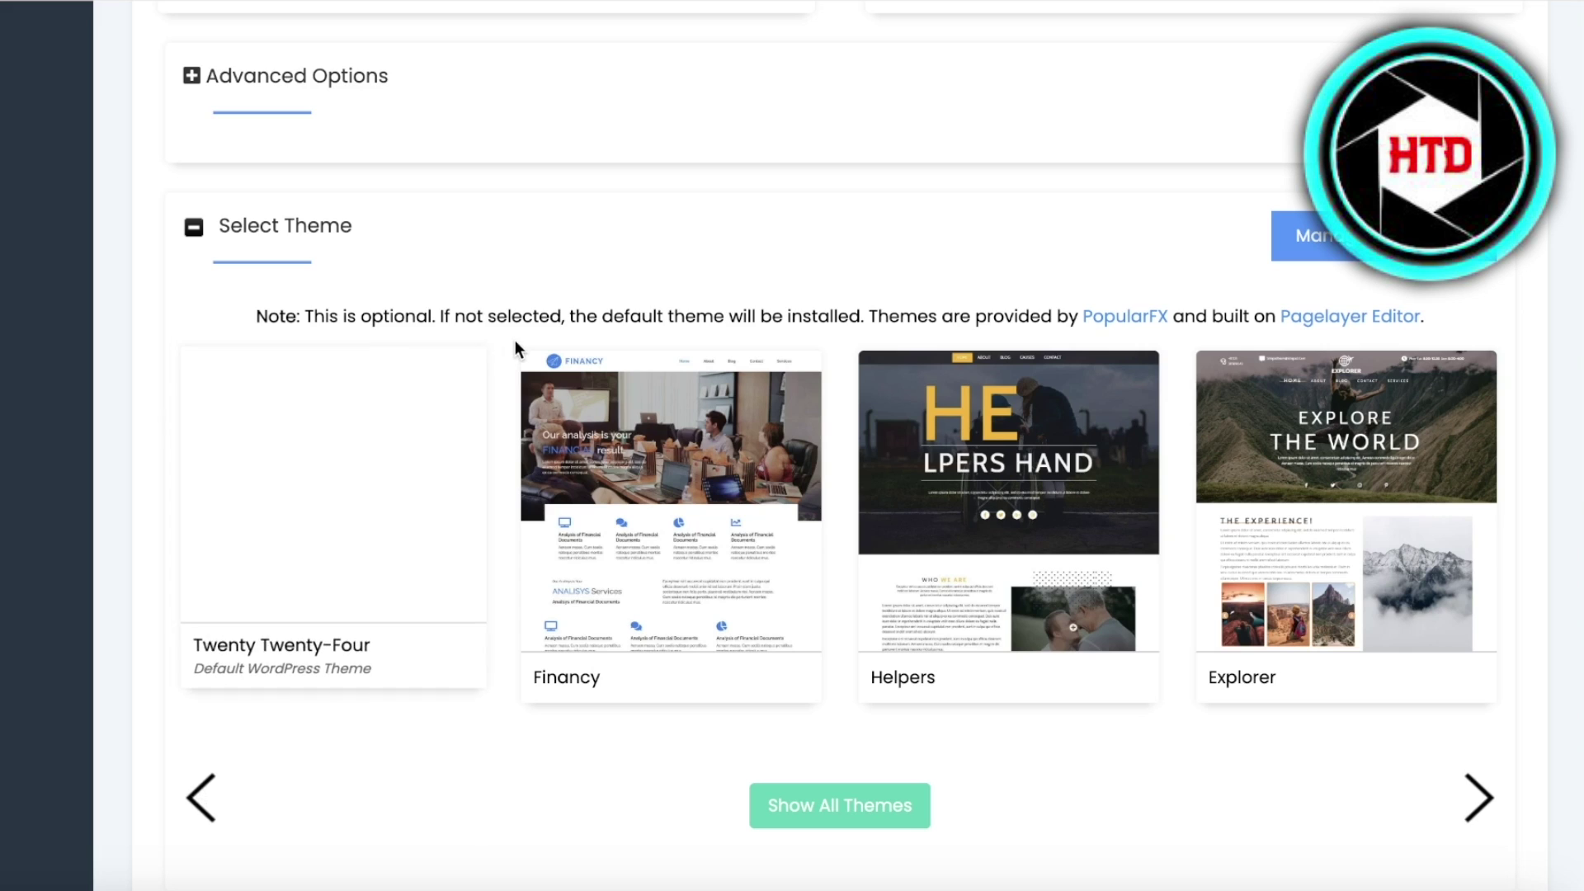
pyautogui.scroll(-4, 514, 340)
pyautogui.click(822, 602)
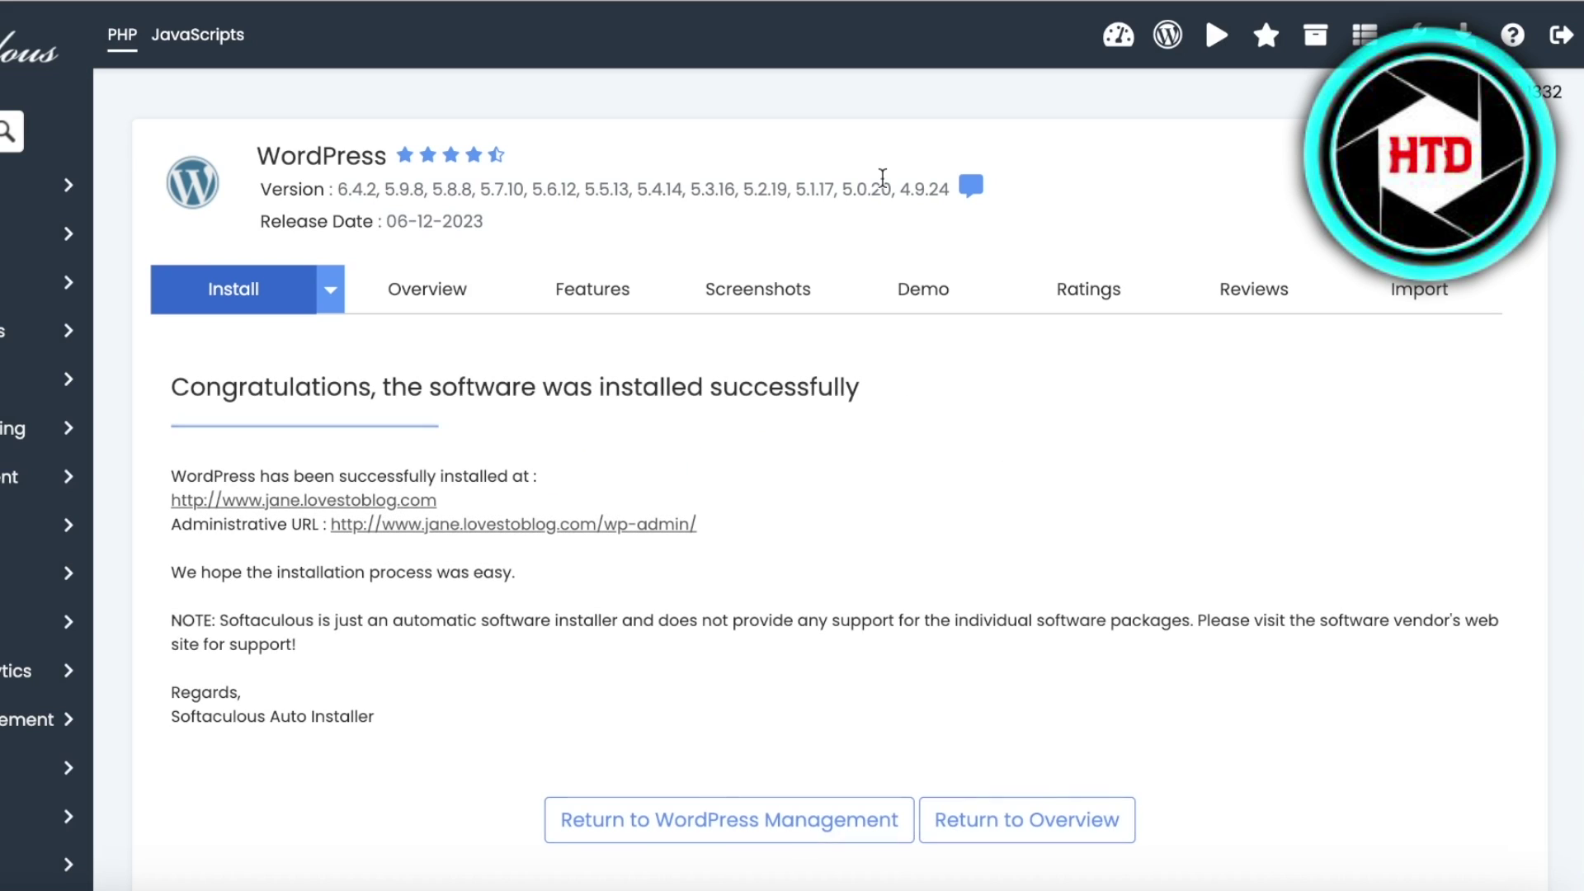
# - From the success page, open the new site's homepage in a new tab and bring up the admin link's menu
pyautogui.scroll(-1, 193, 376)
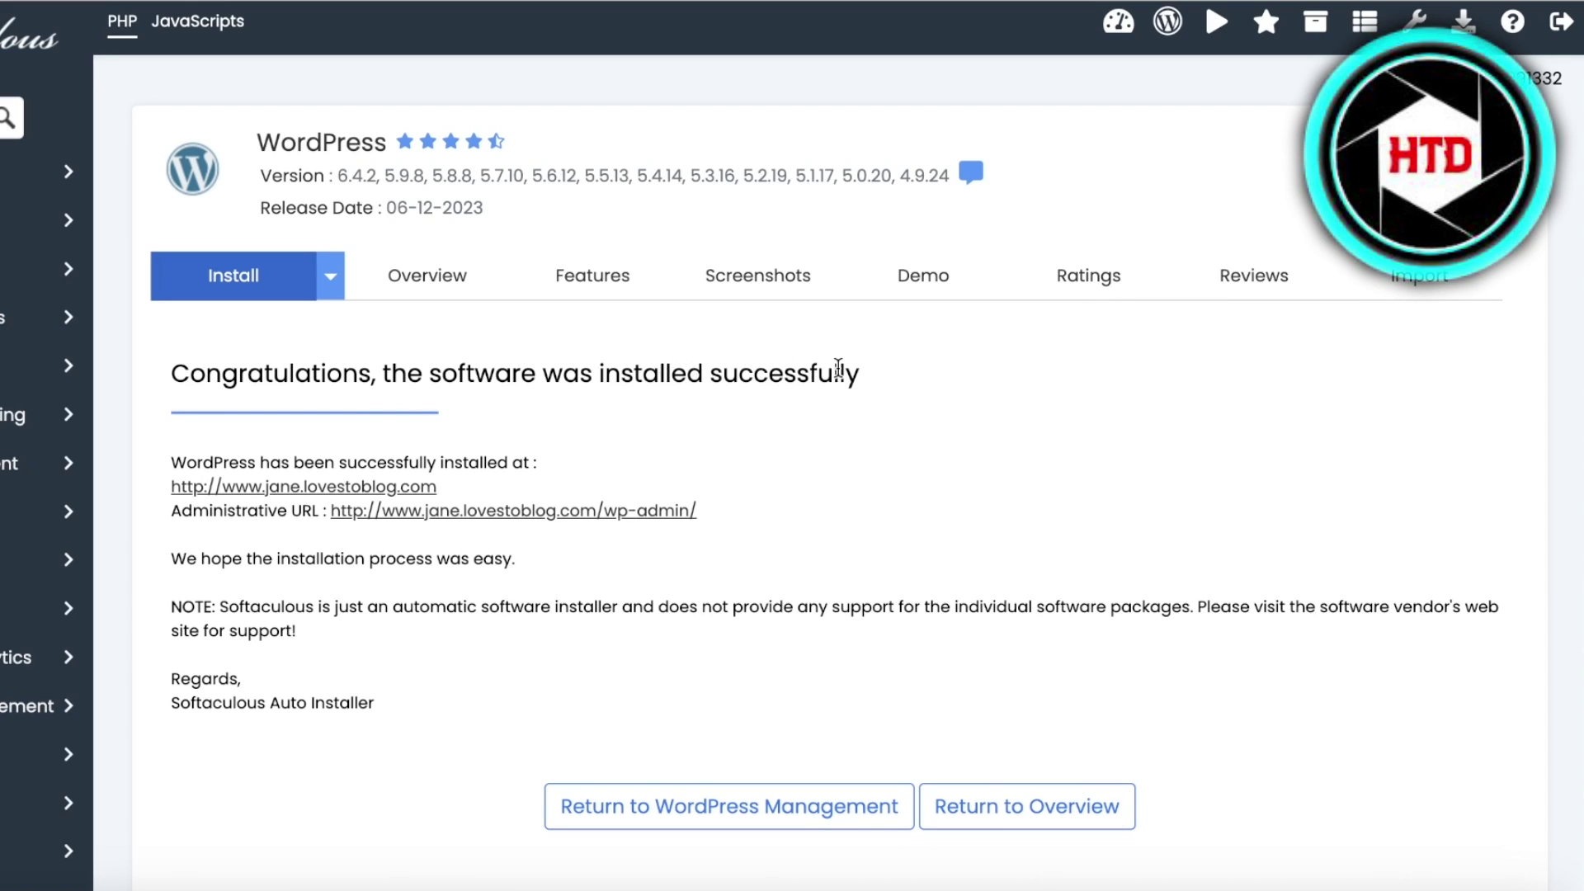
pyautogui.scroll(-1, 772, 433)
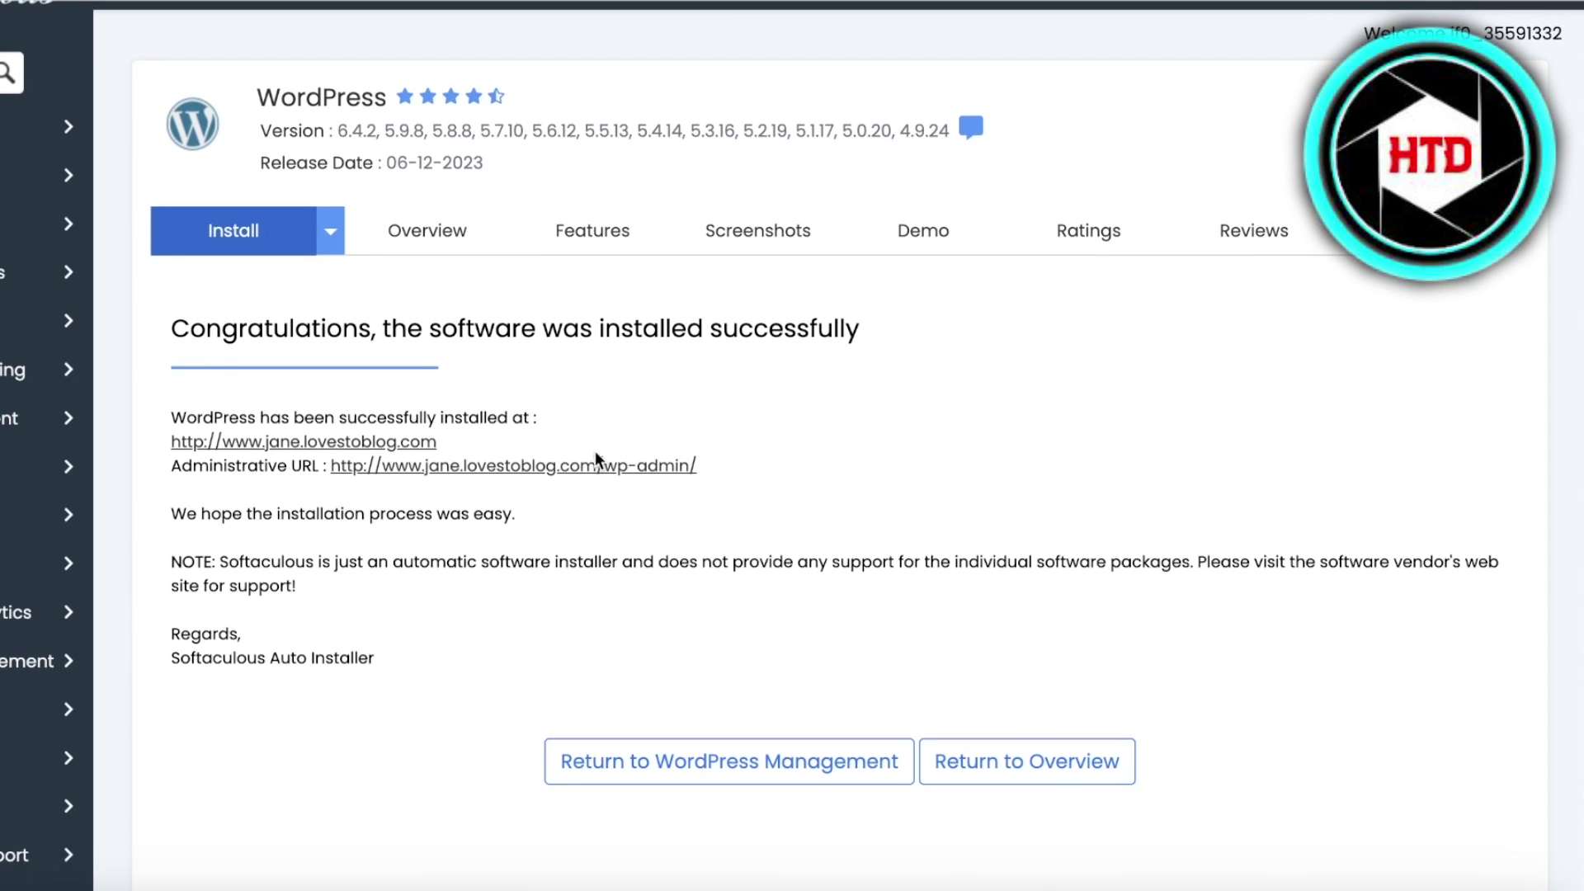
pyautogui.tripleClick(196, 441)
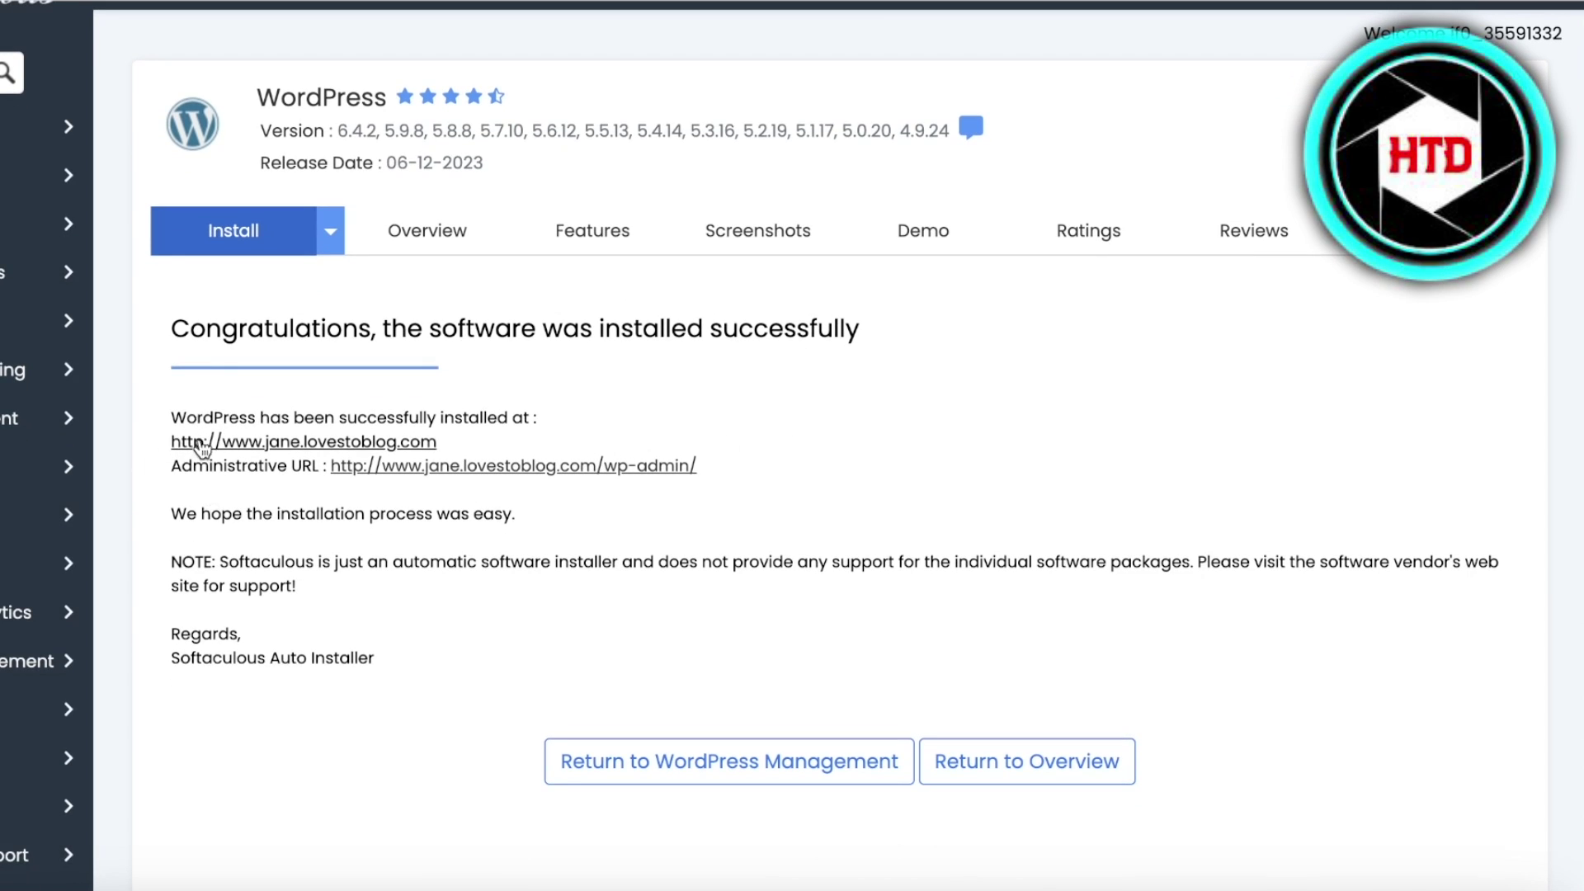
pyautogui.rightClick(240, 443)
pyautogui.click(241, 456)
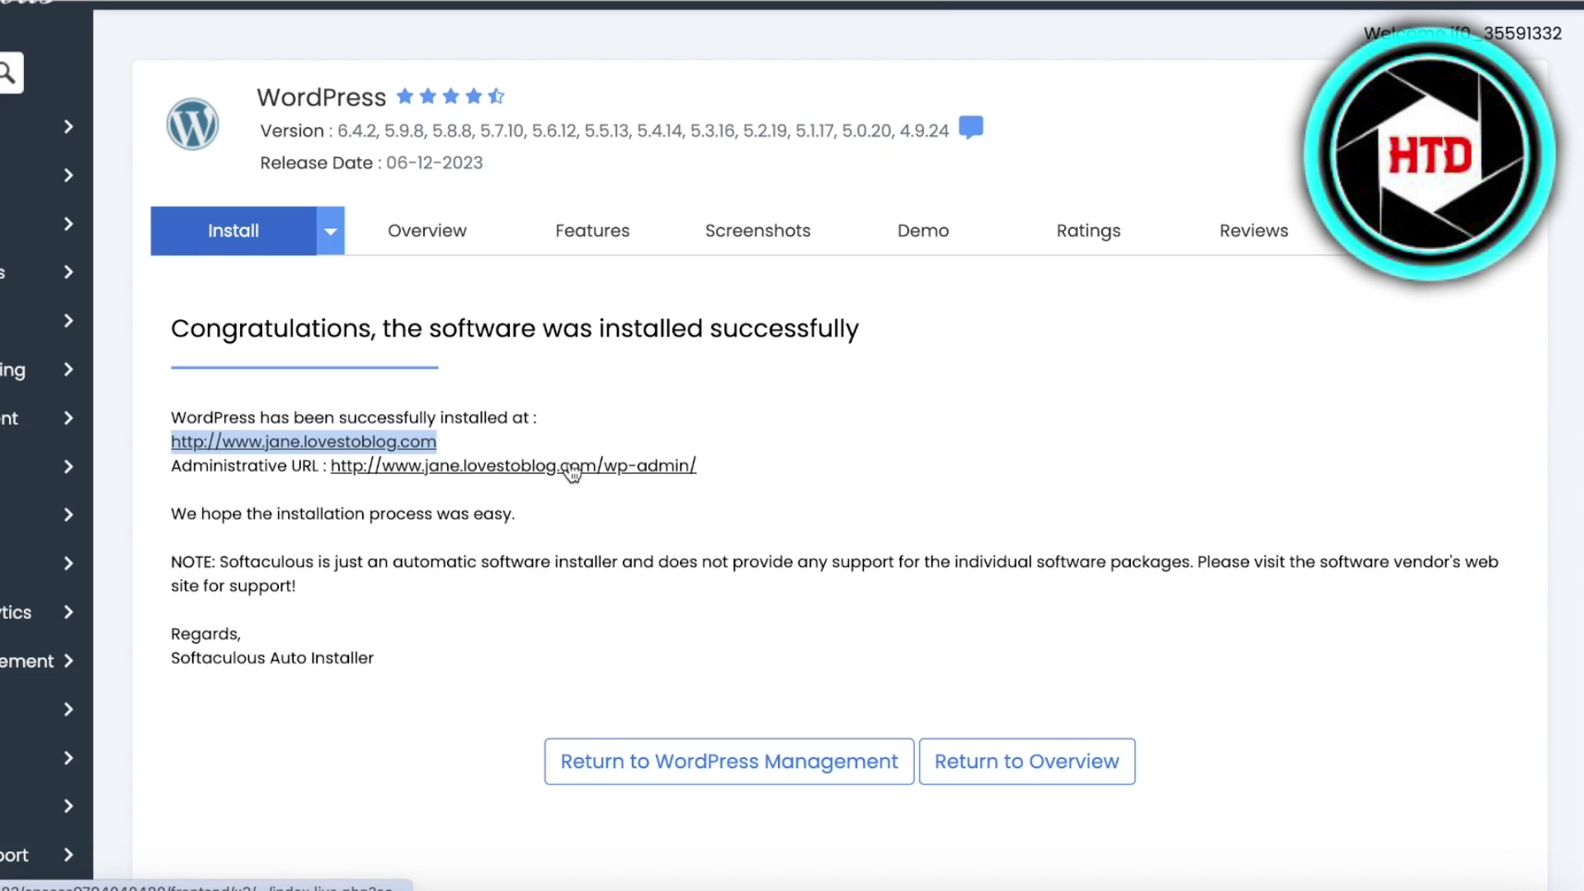
pyautogui.rightClick(571, 466)
# - Open the wp-admin link in a new tab to reach the WordPress Dashboard
pyautogui.click(651, 396)
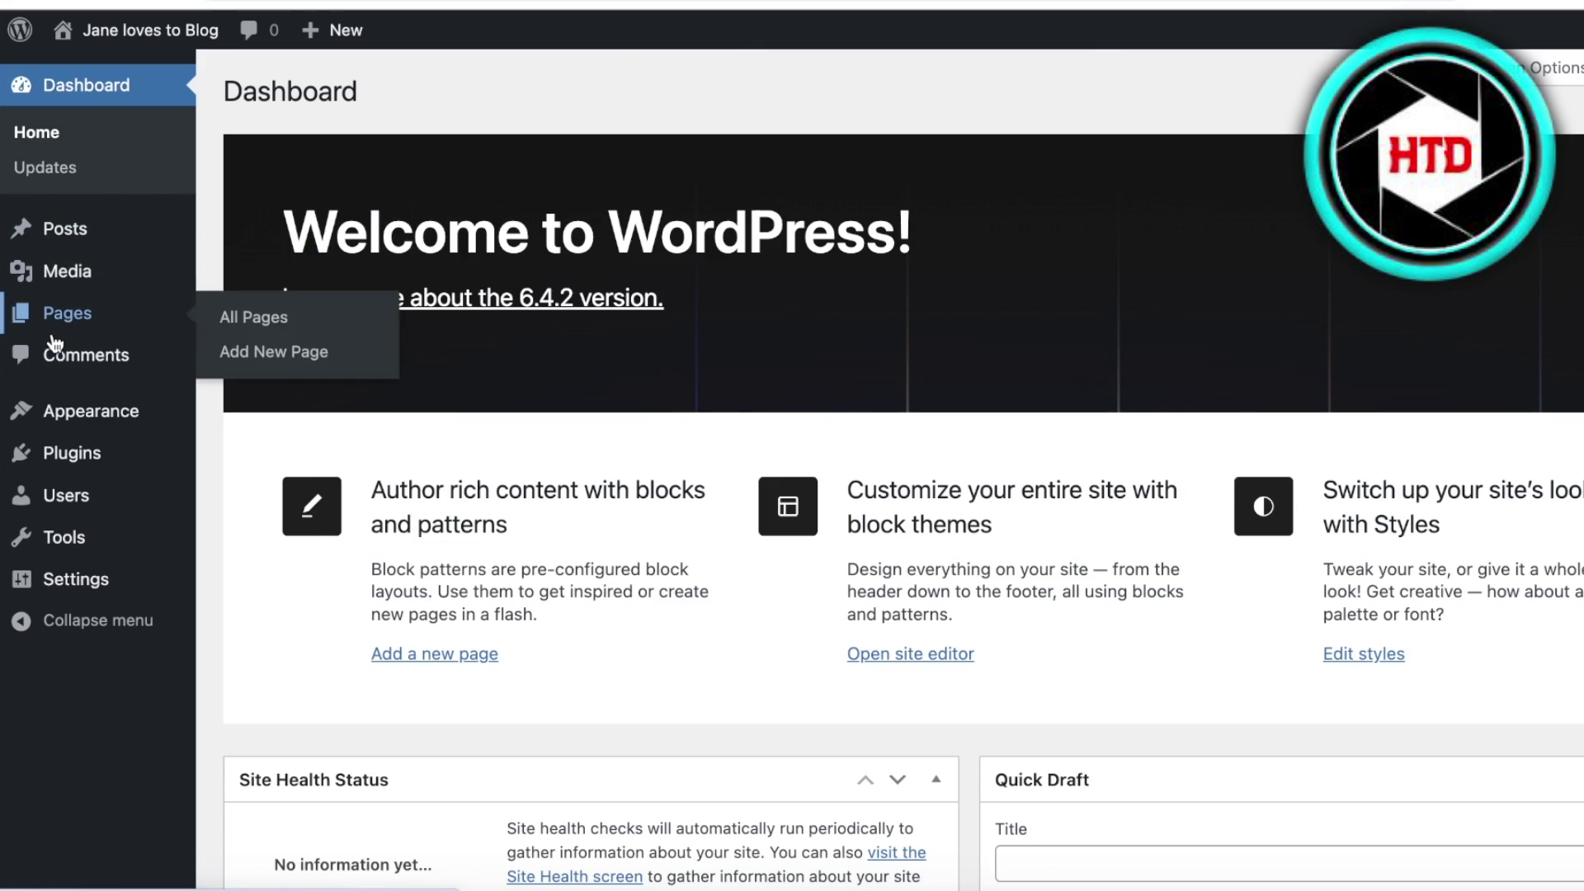
# - Activate Twenty Twenty-Two under Appearance > Themes, replacing Twenty Twenty-Four
pyautogui.moveTo(58, 423)
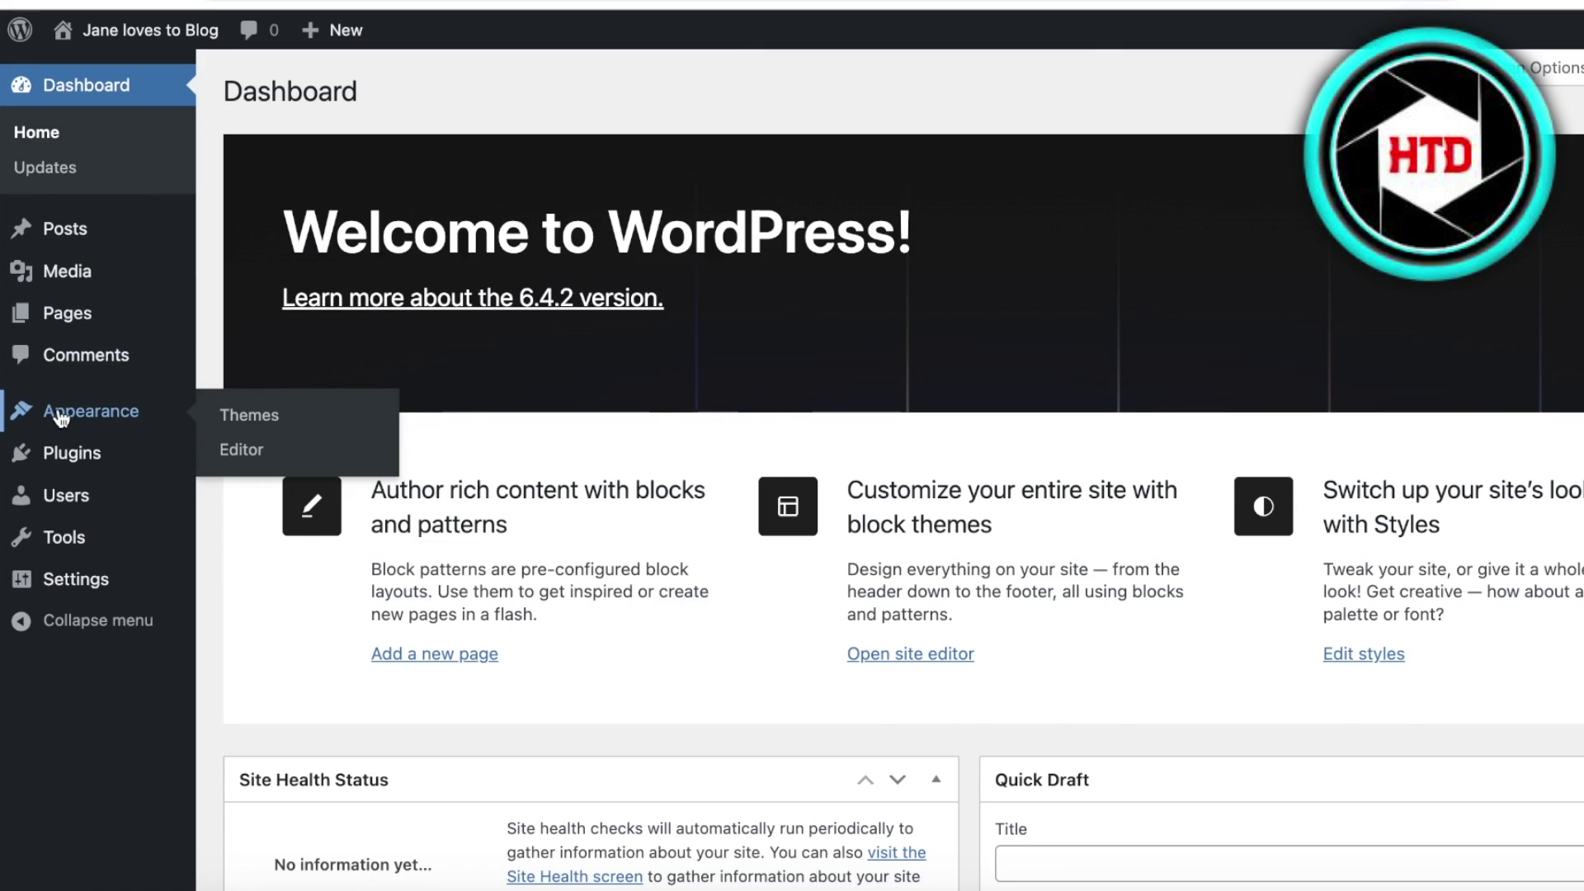
pyautogui.click(57, 419)
pyautogui.scroll(-2, 1088, 283)
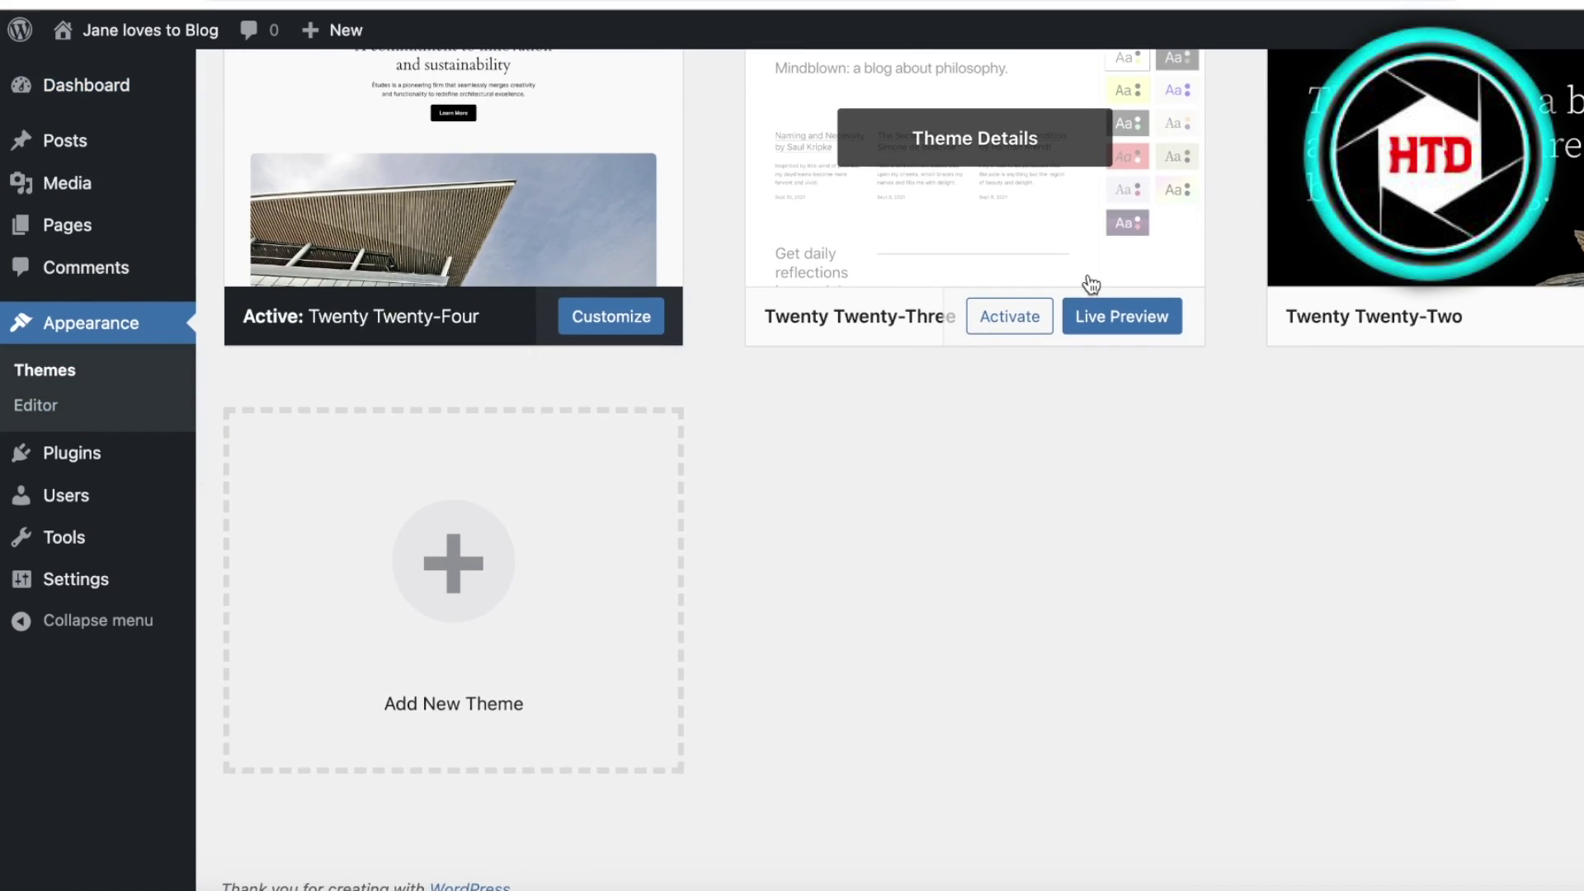
pyautogui.scroll(2, 1089, 283)
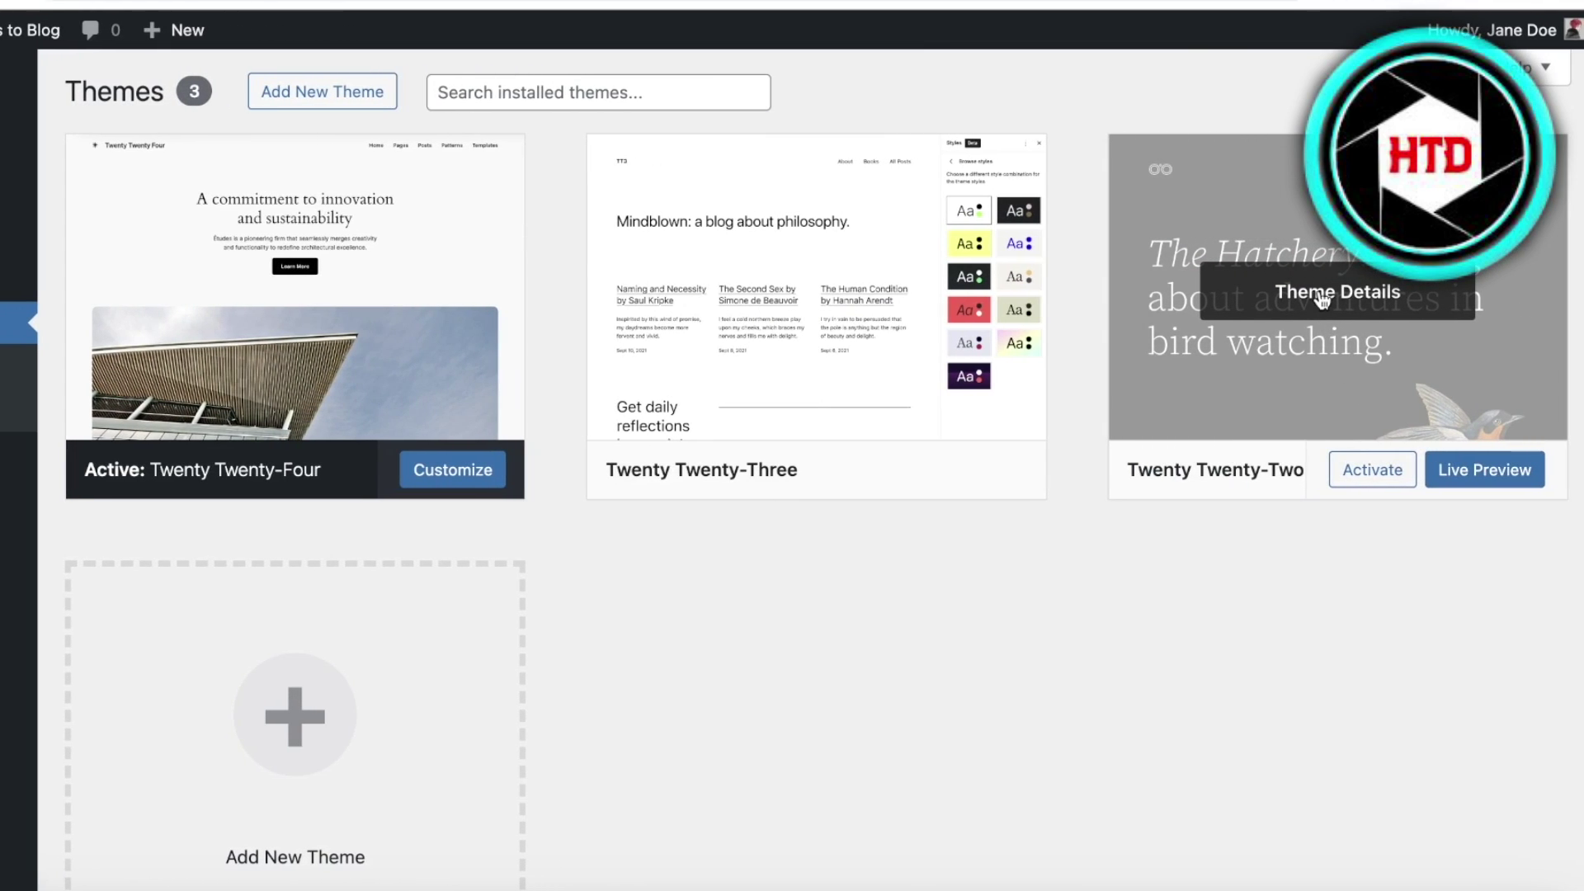
pyautogui.click(1373, 468)
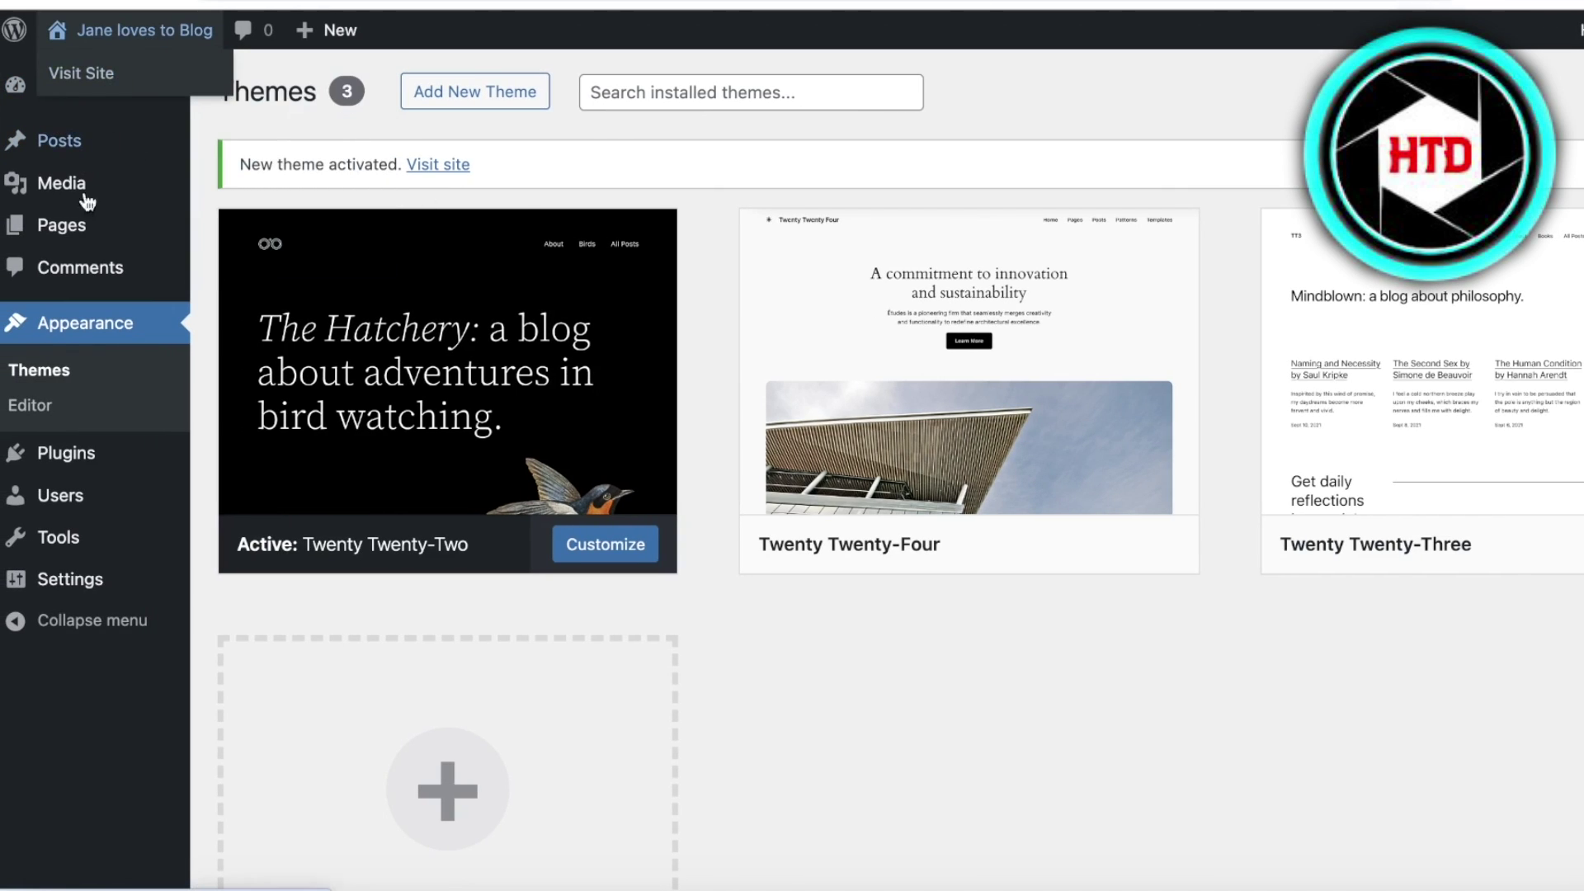
# - Search the plugin directory for 'elementor' and install Elementor Website Builder
pyautogui.click(103, 451)
pyautogui.click(1259, 132)
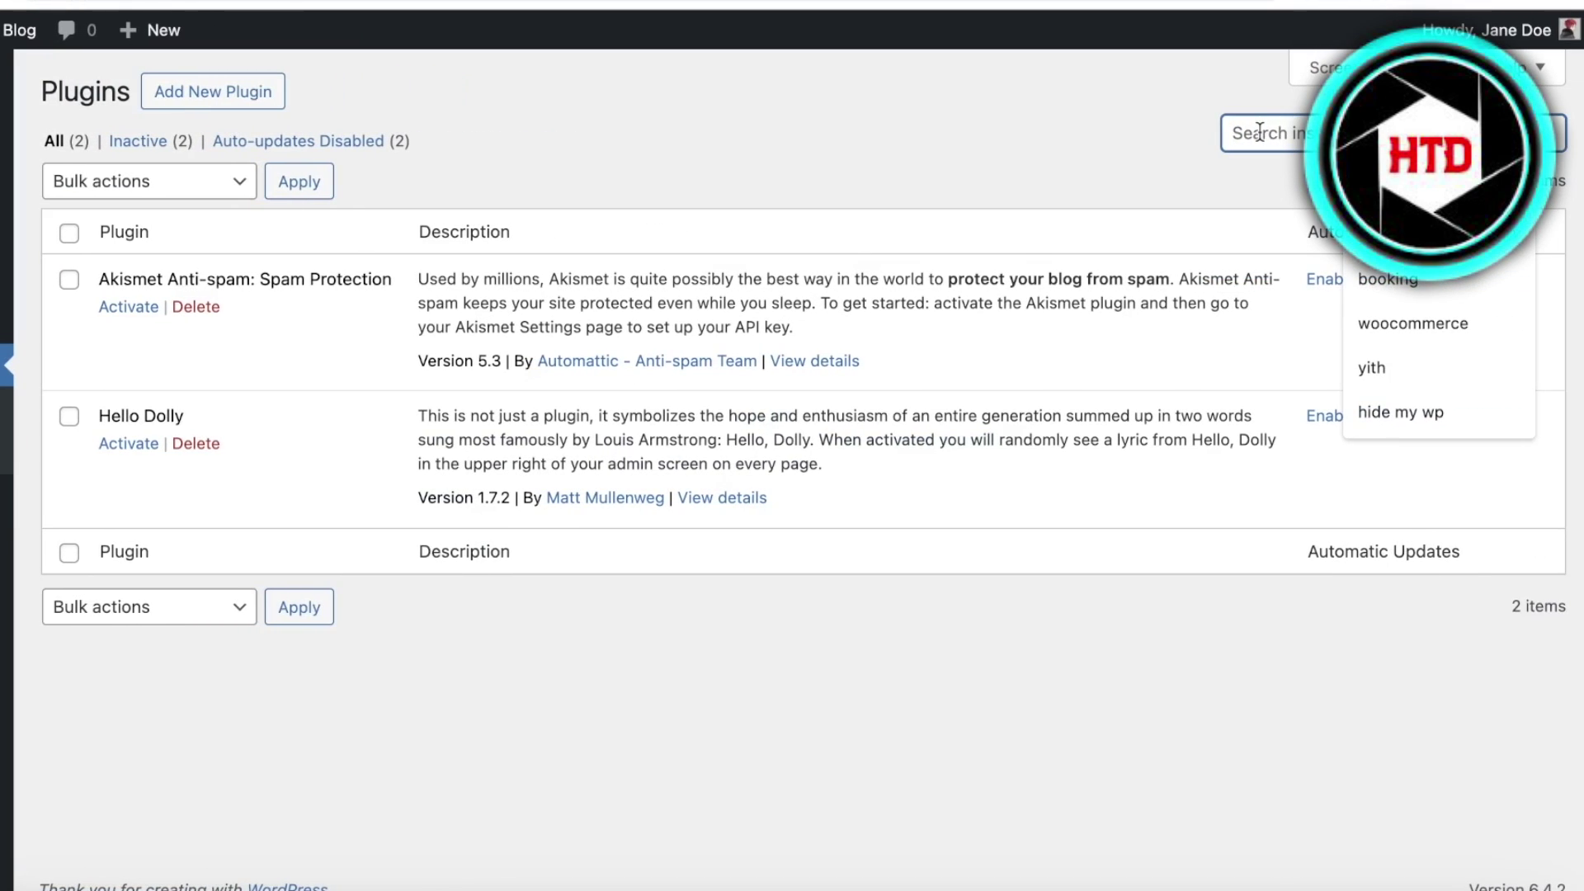
pyautogui.write('elementor')
pyautogui.press('Return')
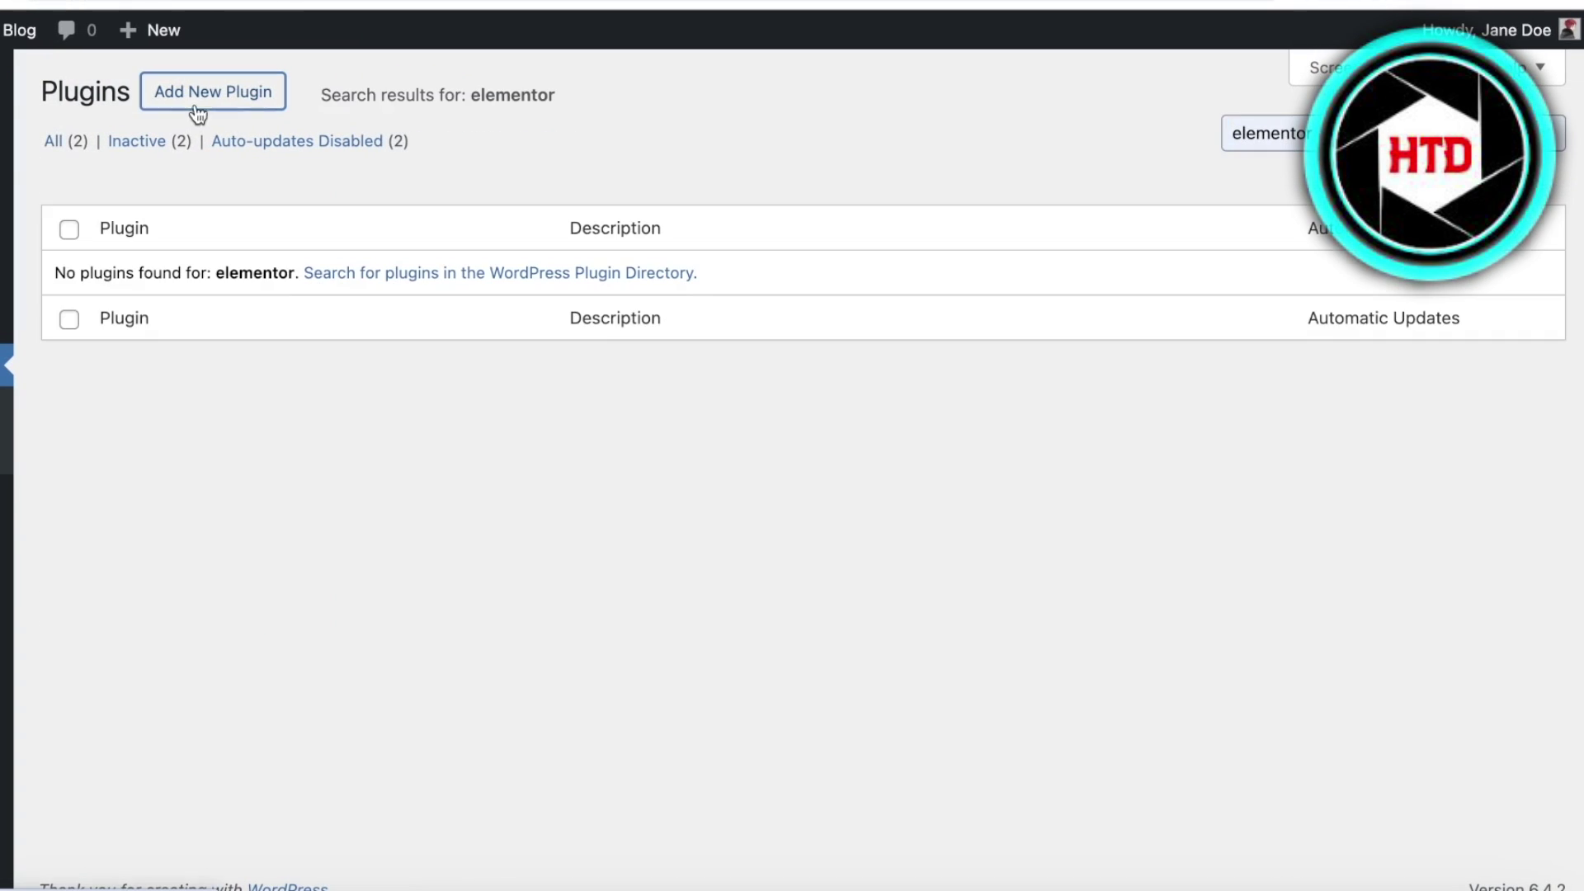
pyautogui.click(213, 91)
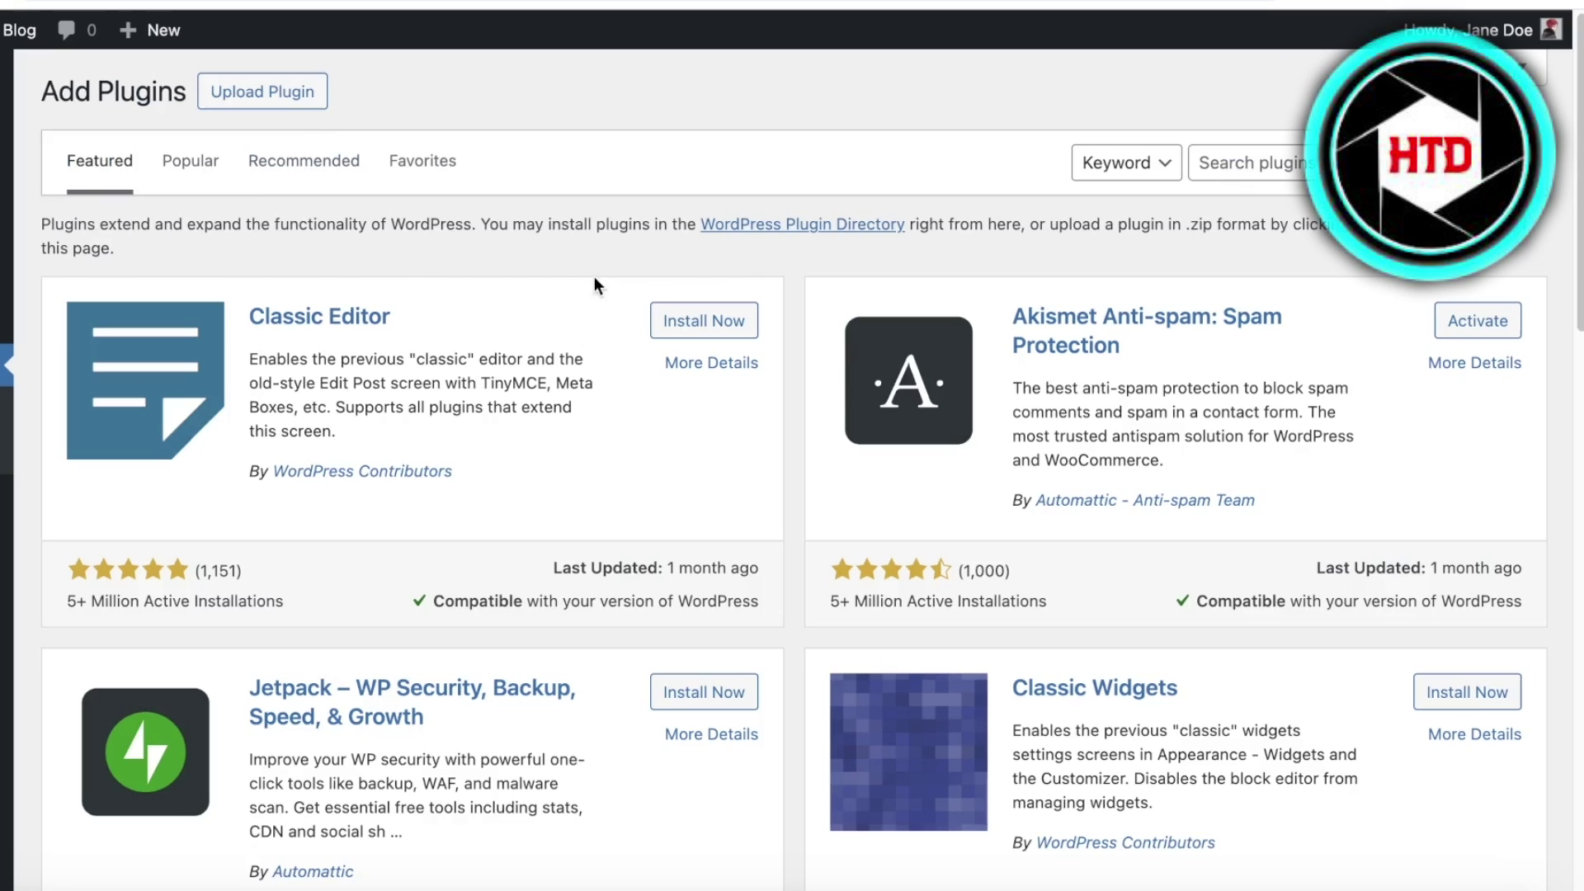
pyautogui.click(1235, 158)
pyautogui.write('elementor')
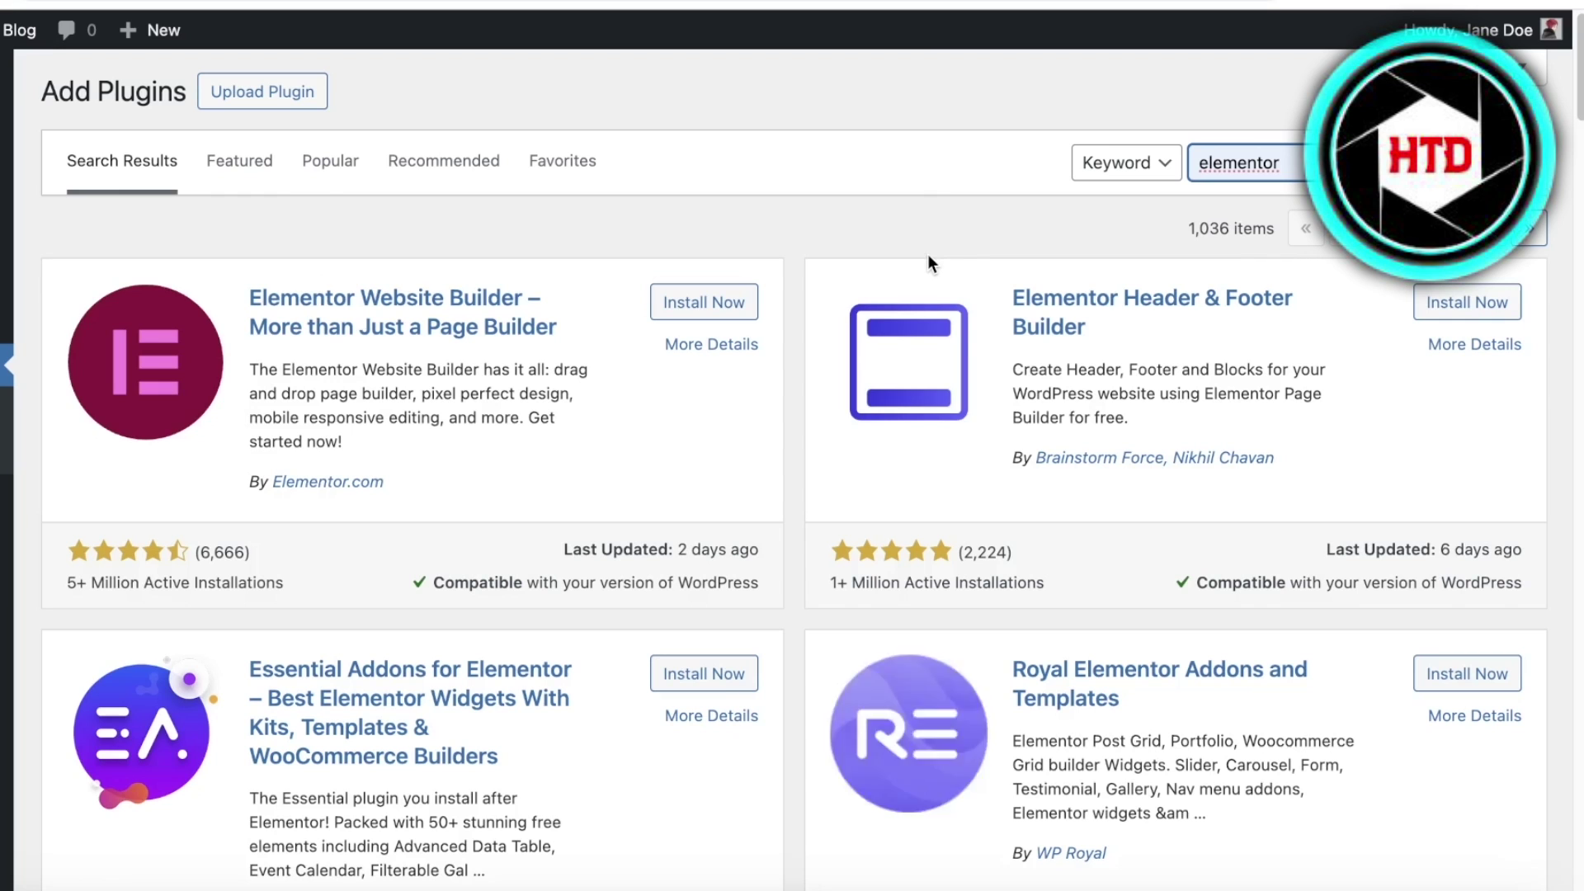
pyautogui.click(664, 302)
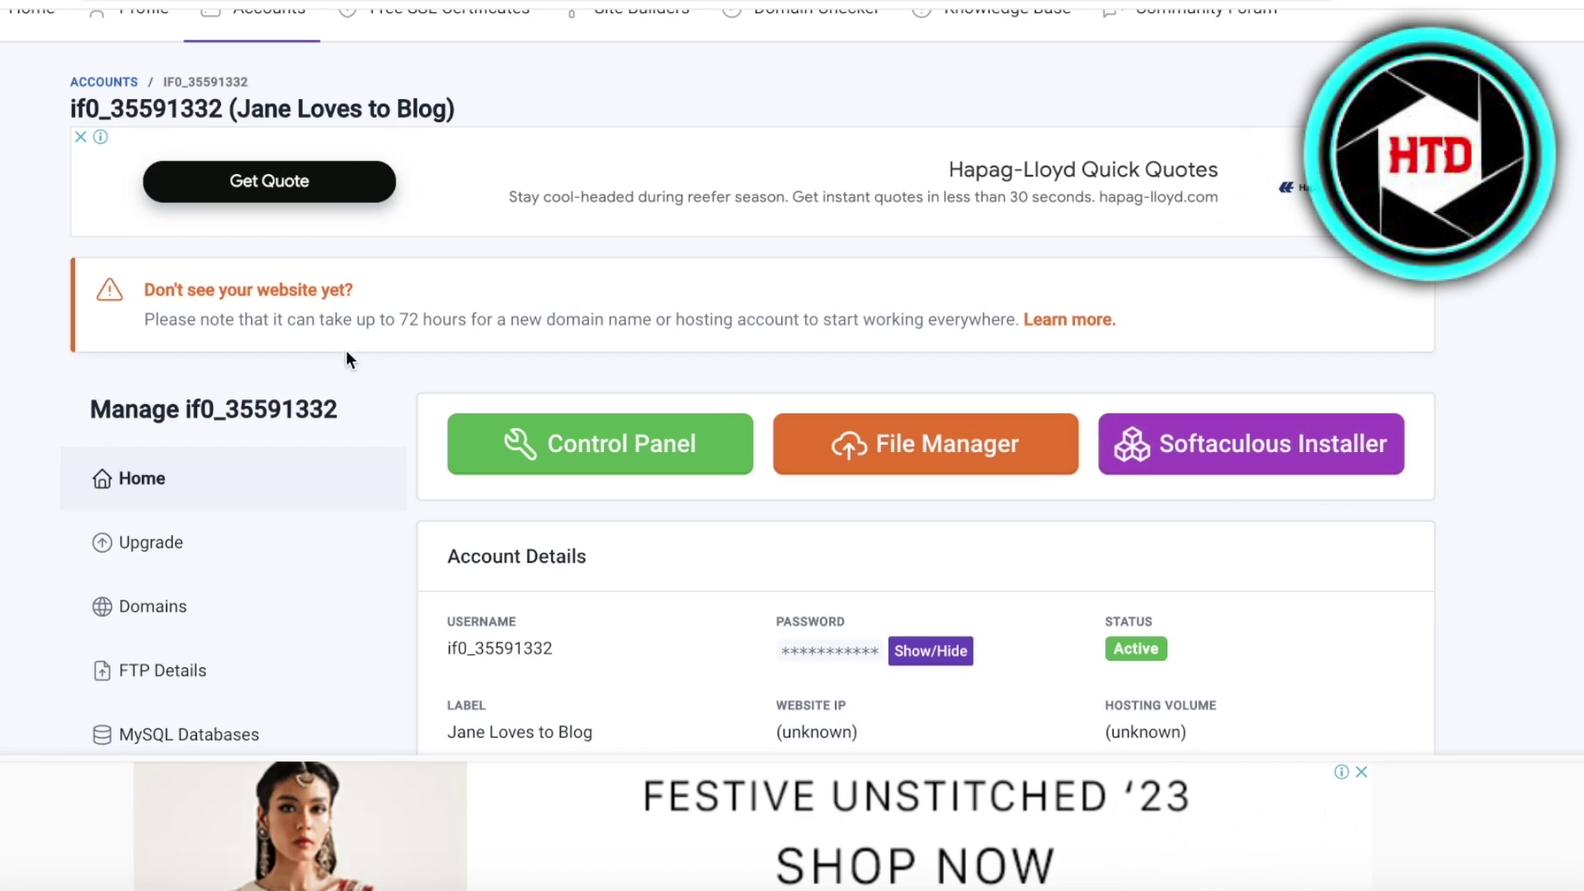
# - Go from InfinityFree's hosting accounts list to the Free SSL Certificates page
pyautogui.scroll(2, 330, 314)
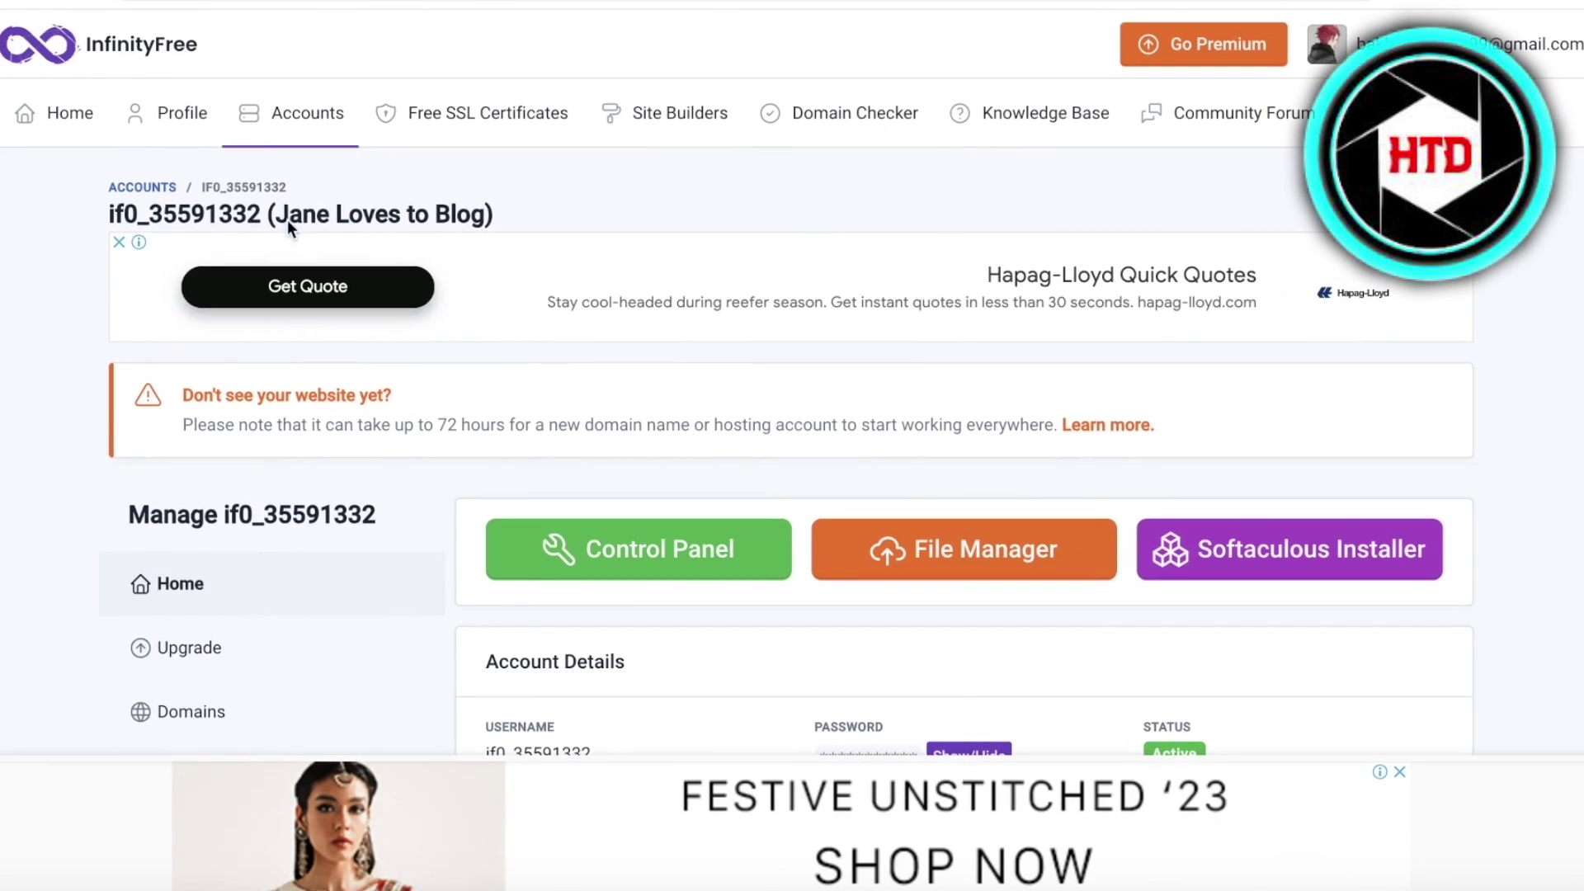
pyautogui.click(289, 120)
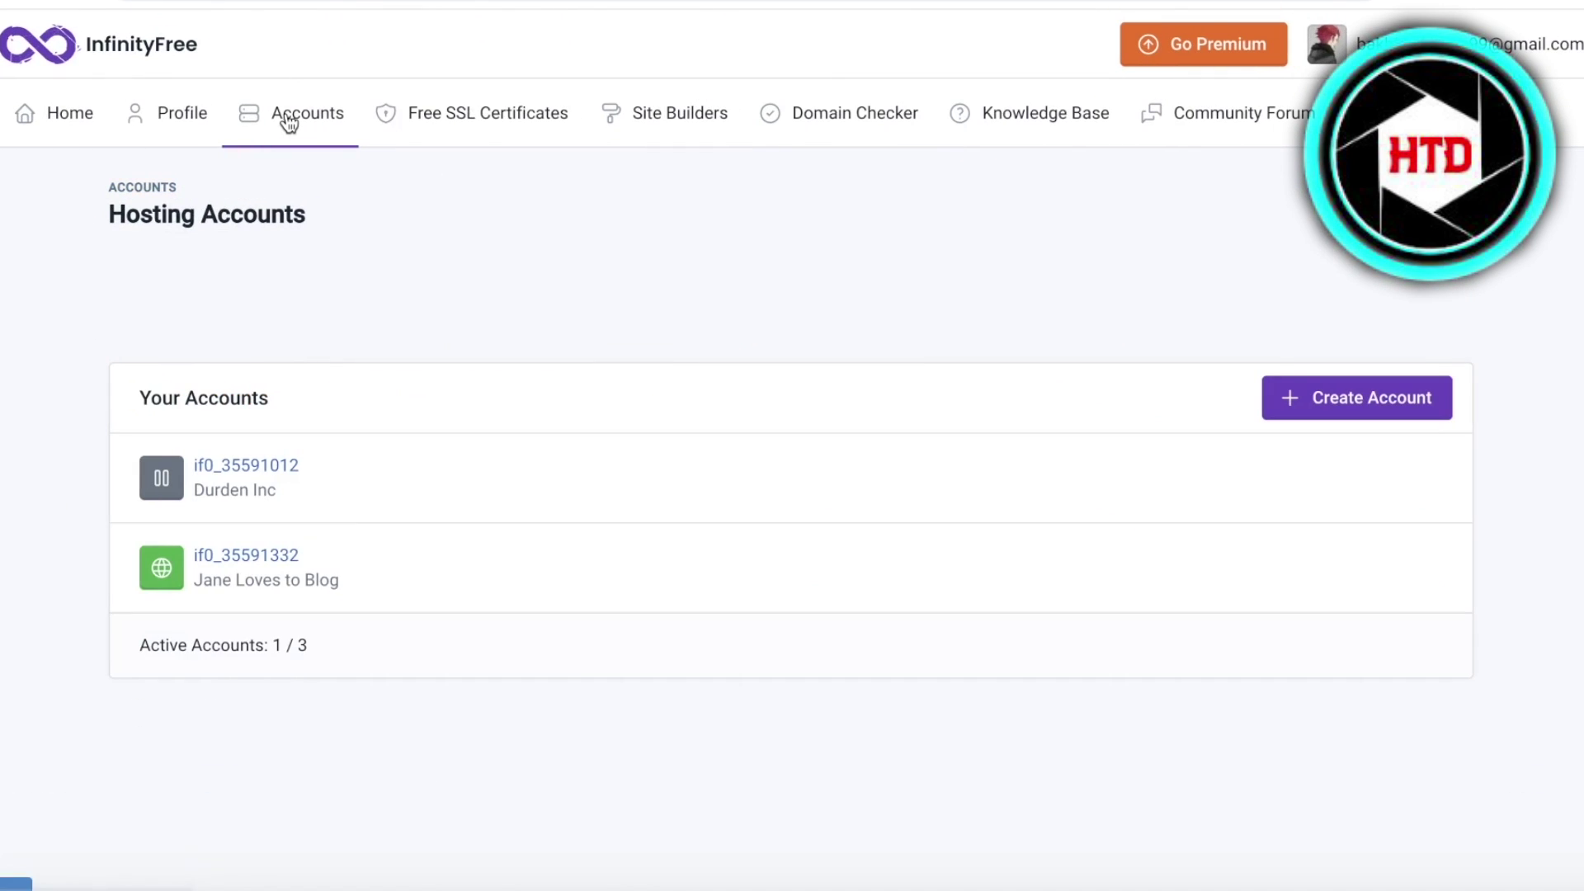
pyautogui.click(473, 118)
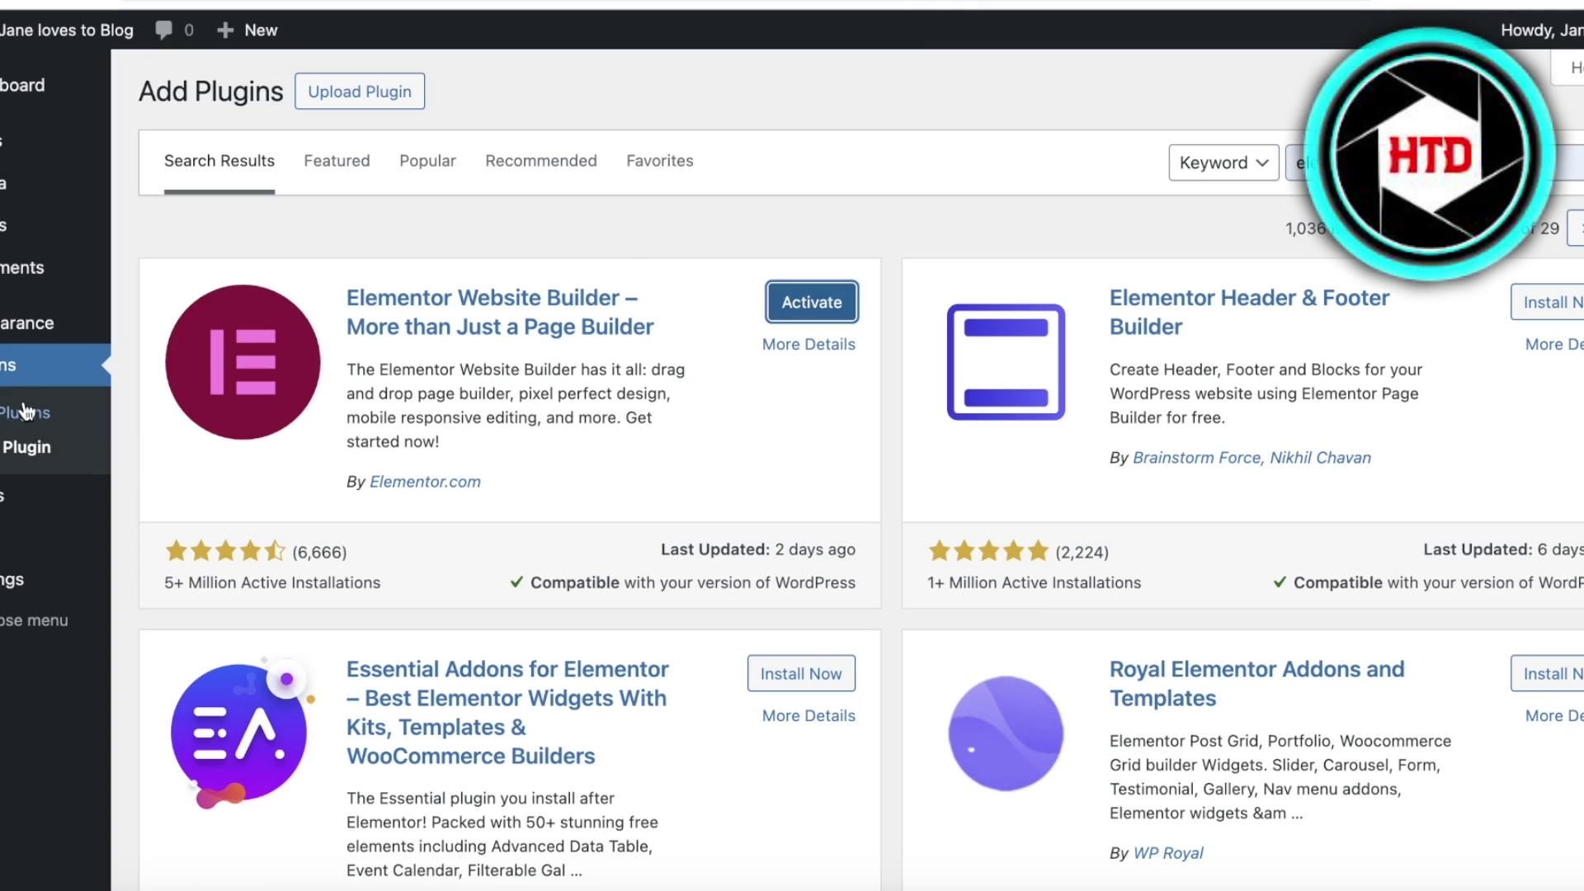
# - Activate Elementor and skip its wizard's account, Hello theme, site name and logo steps
pyautogui.click(24, 410)
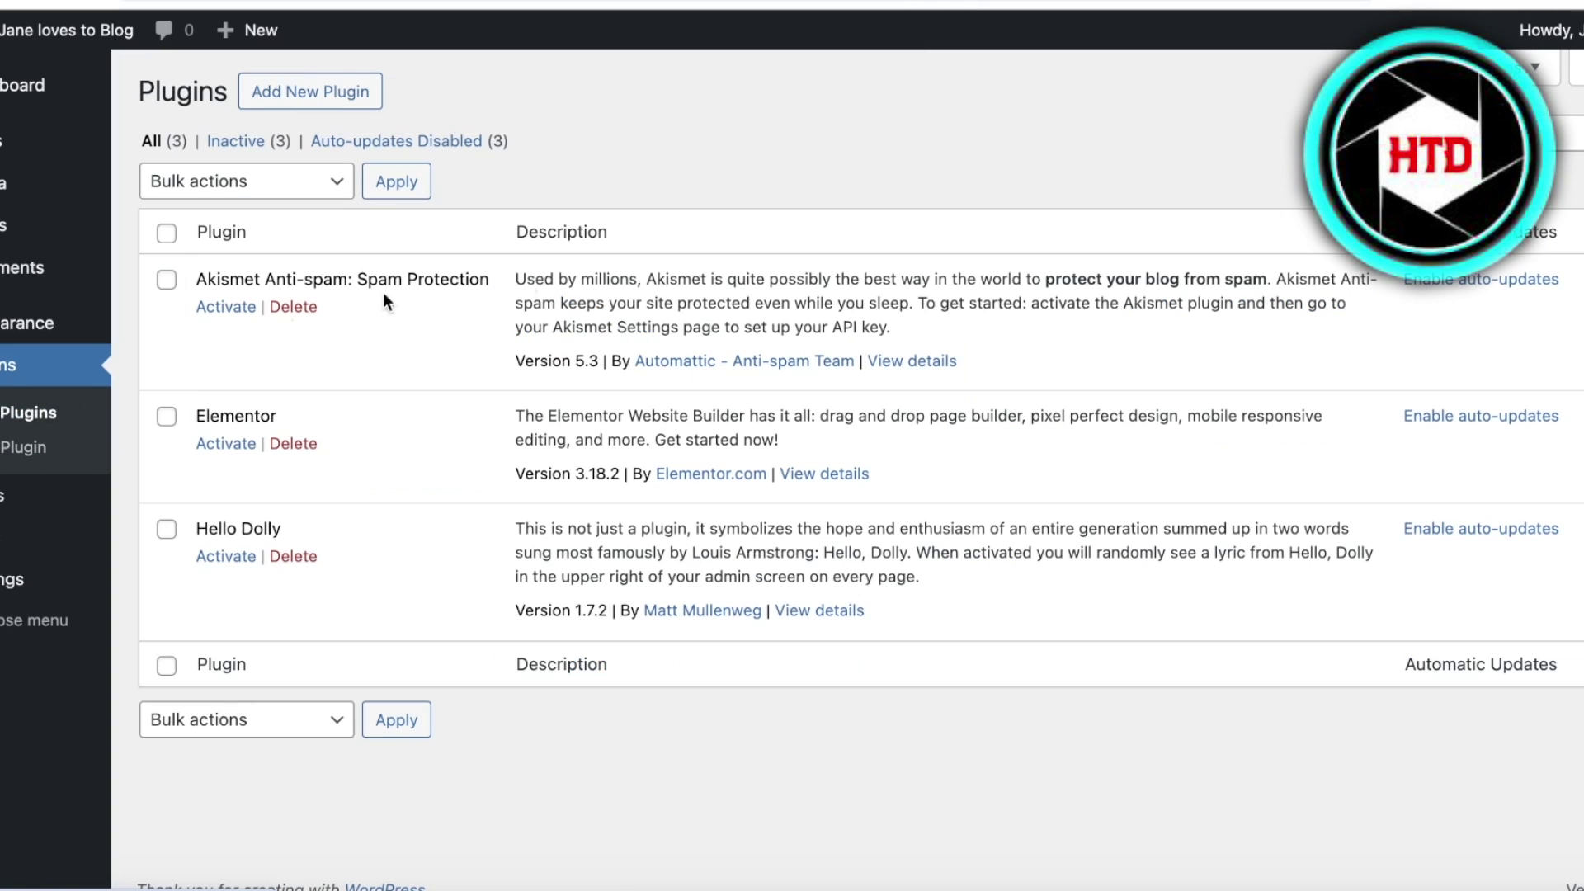
pyautogui.click(242, 446)
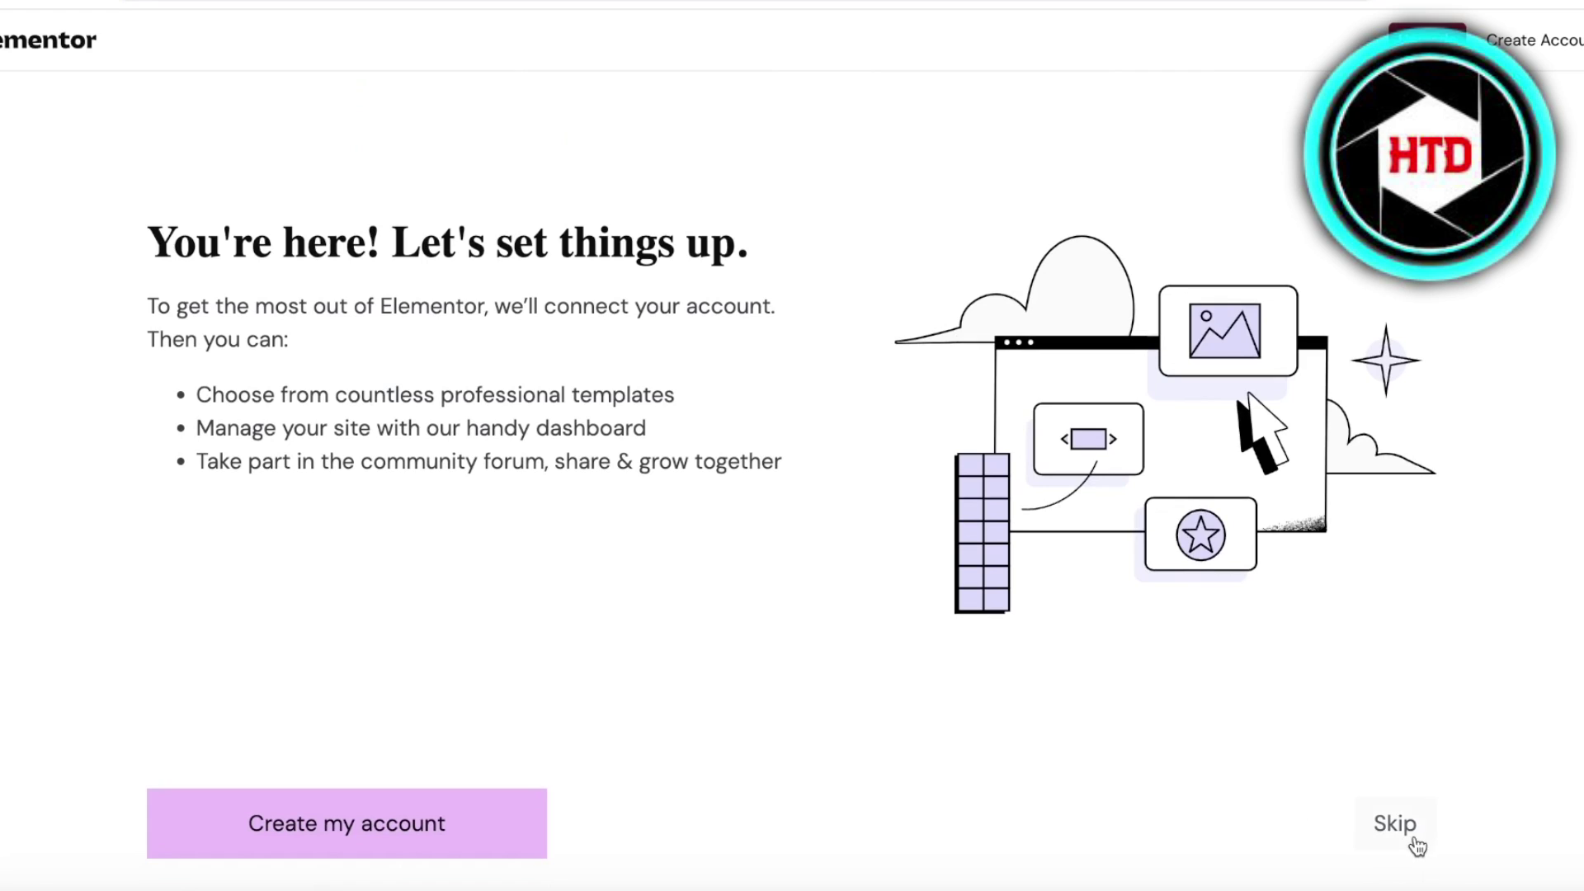
pyautogui.click(1404, 852)
pyautogui.click(1398, 825)
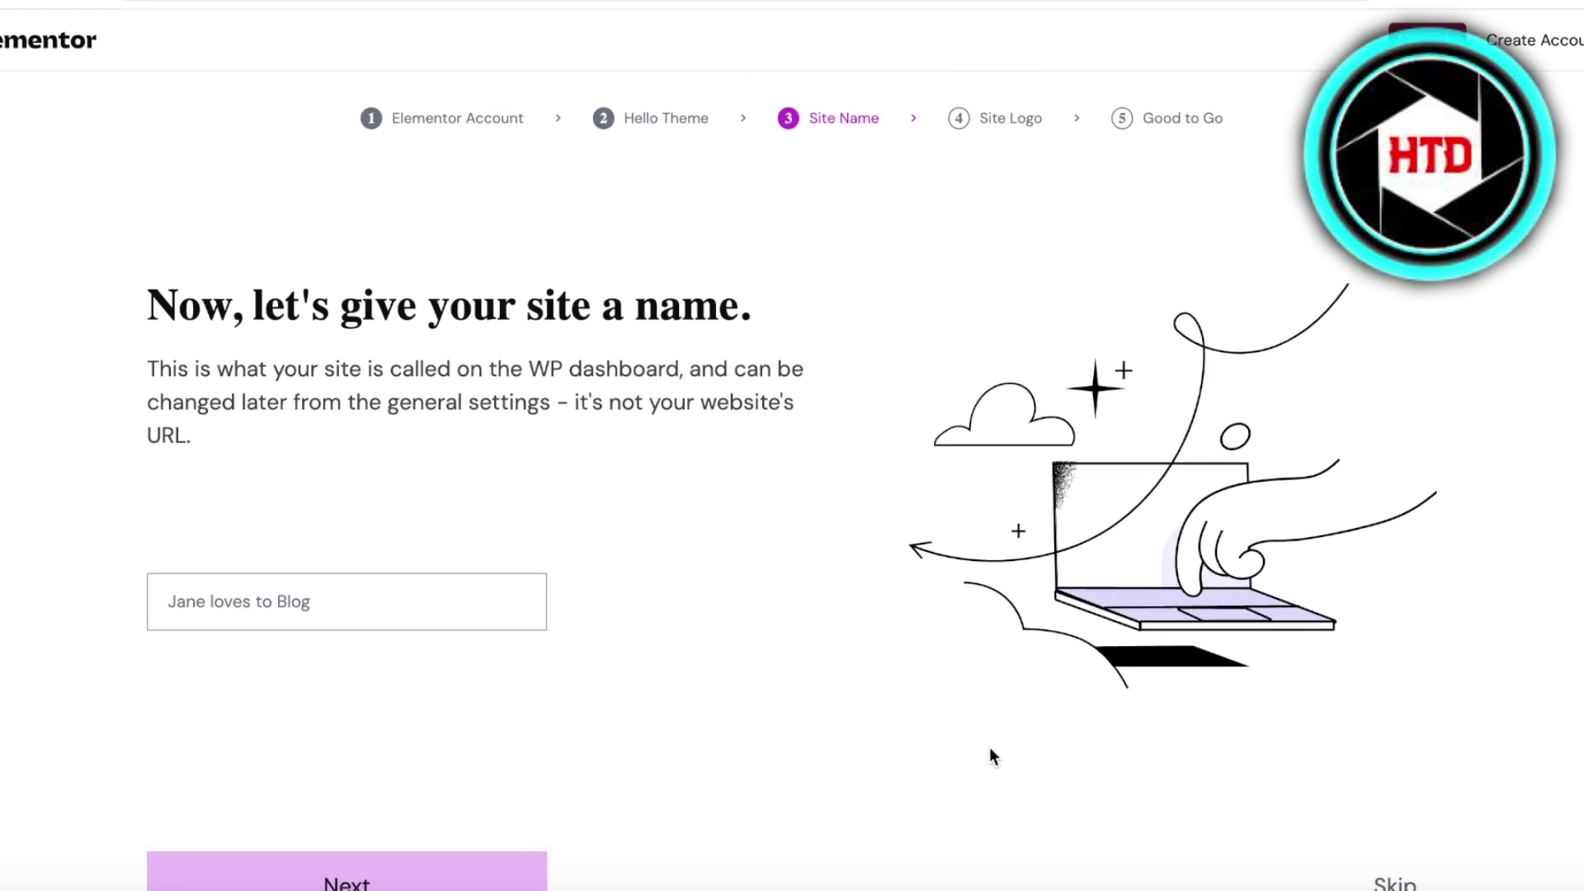
pyautogui.click(488, 869)
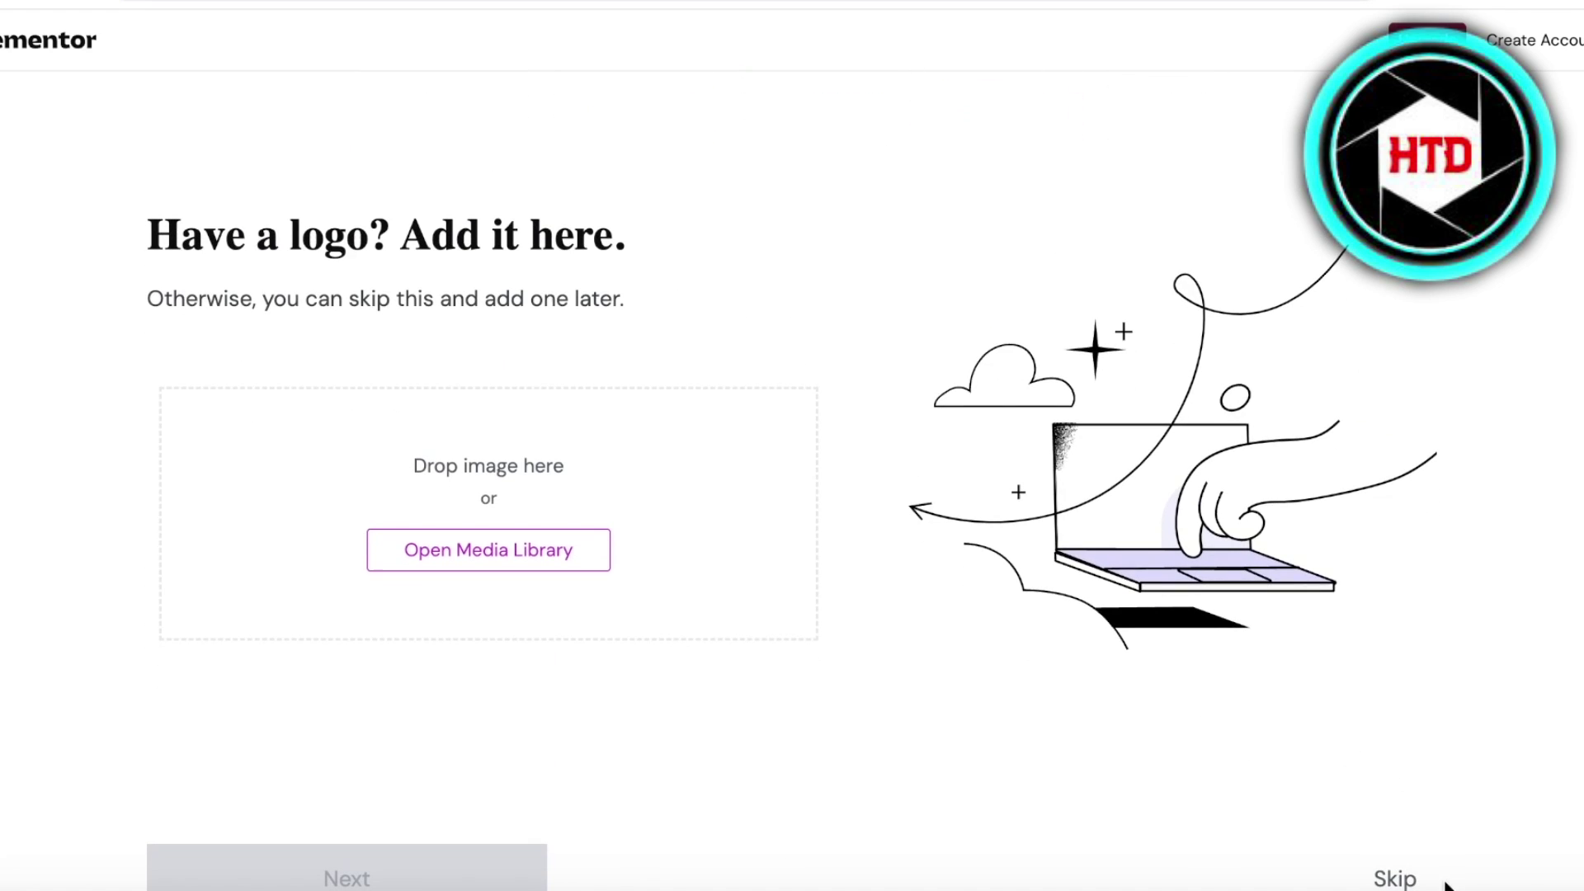
pyautogui.click(1398, 879)
pyautogui.scroll(-1, 338, 483)
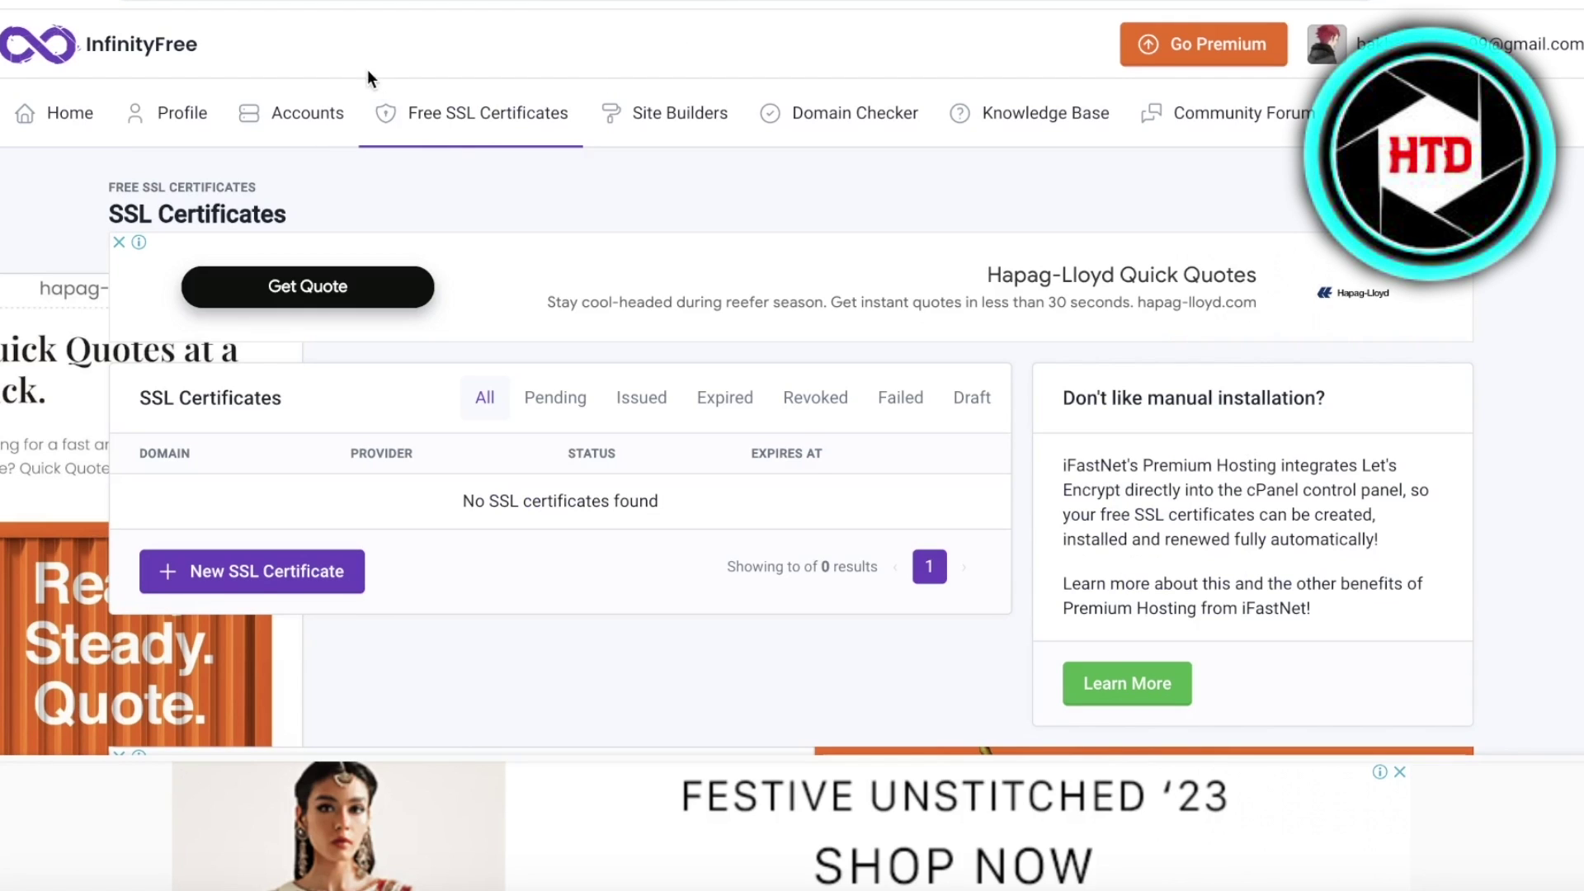
# - Move from the hosting accounts list to InfinityFree's Site Builders page
pyautogui.click(286, 113)
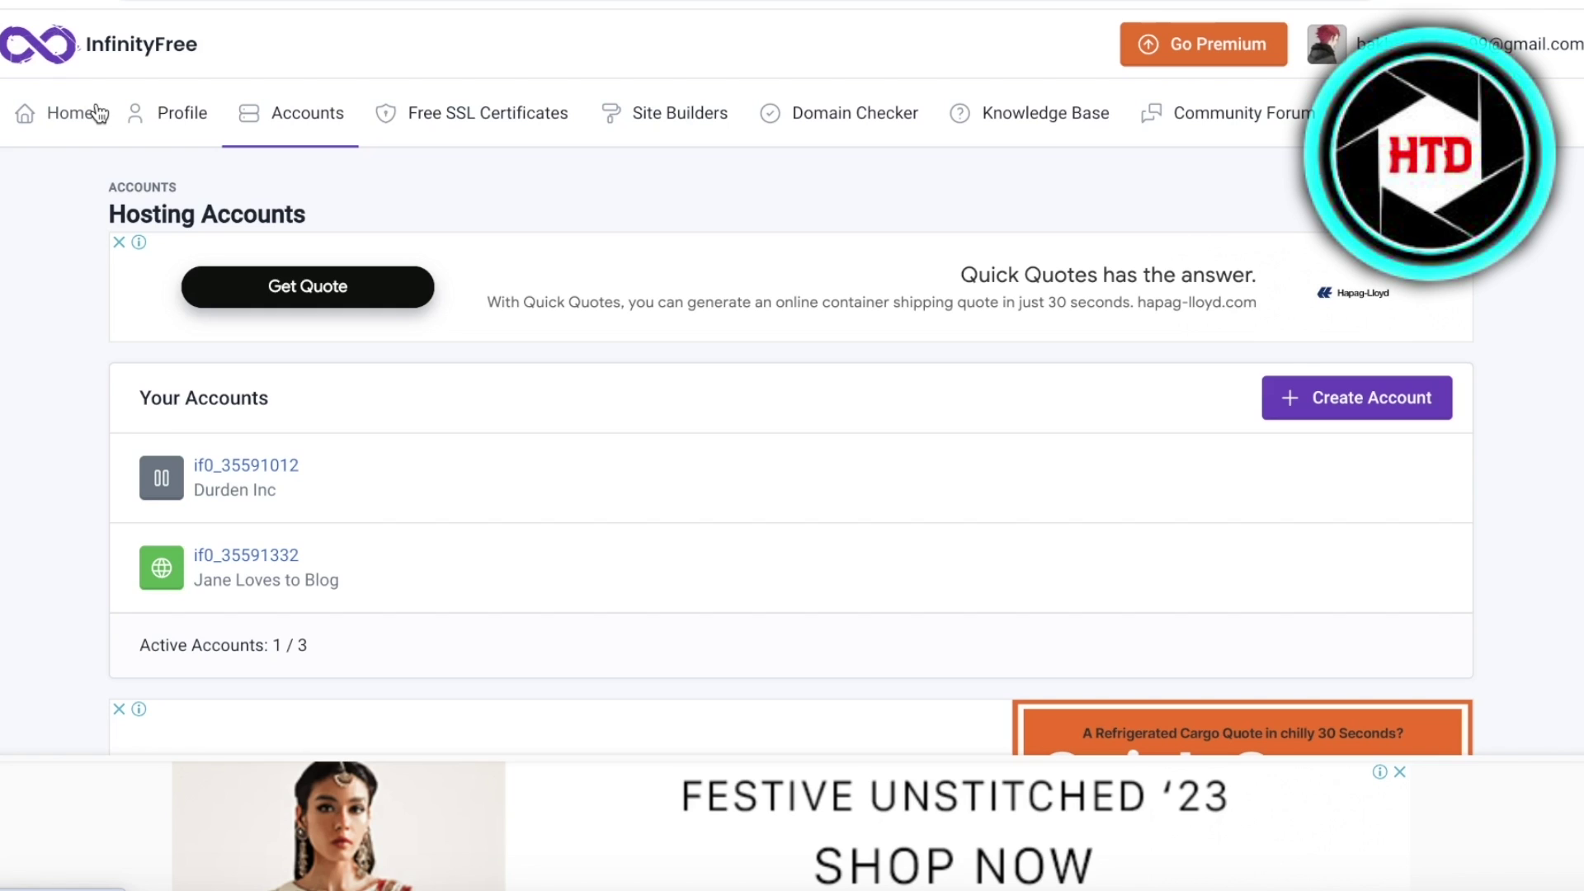
pyautogui.click(627, 125)
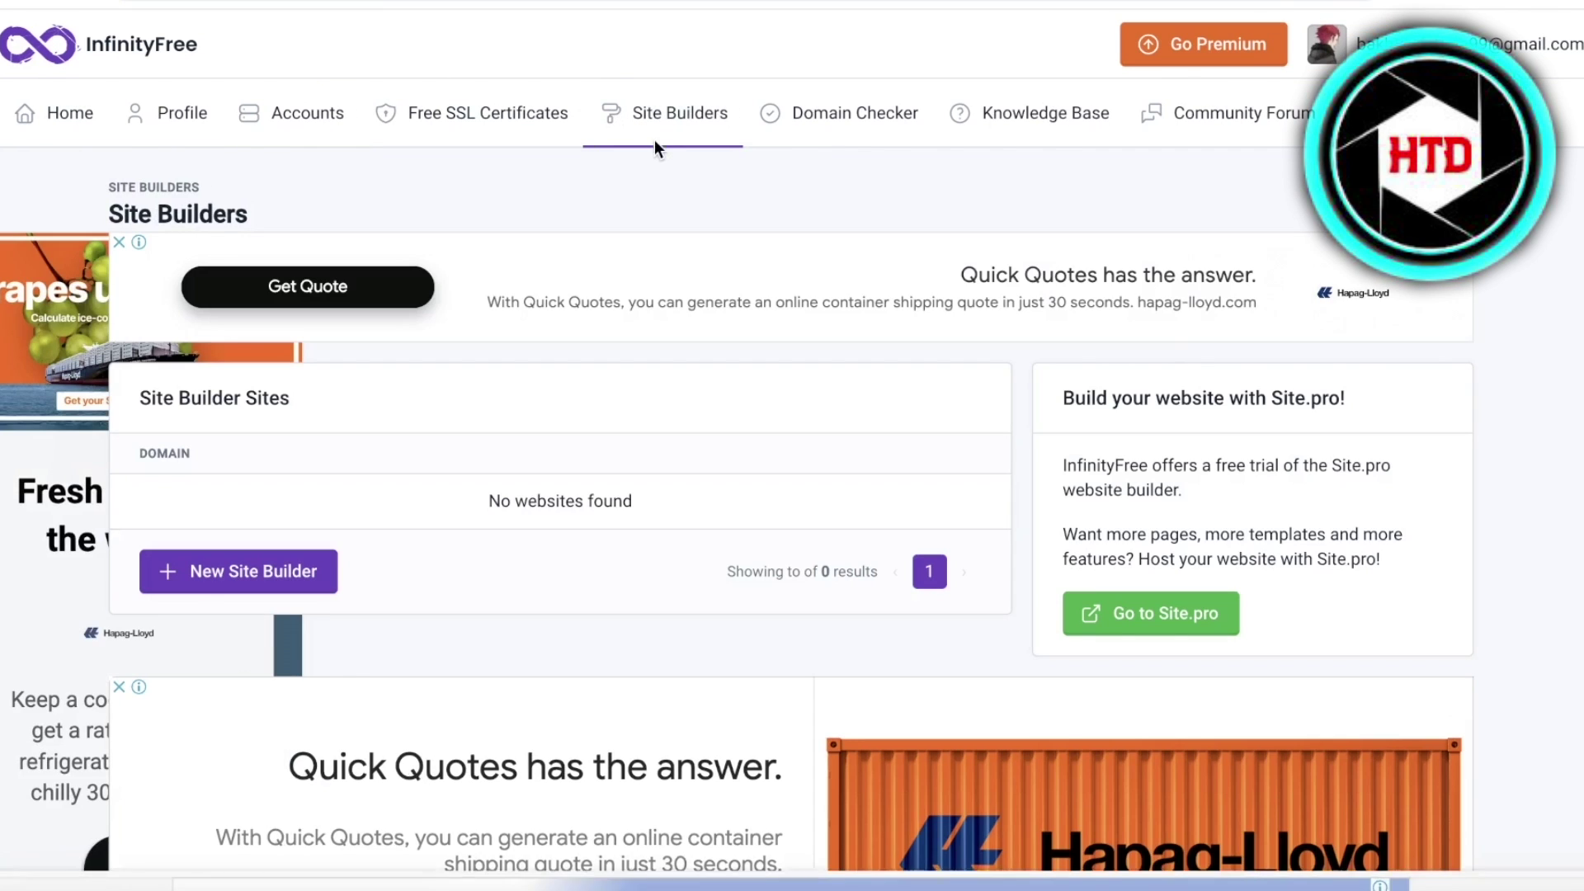
# - Begin a new site builder and submit durden.store as its domain
pyautogui.click(278, 569)
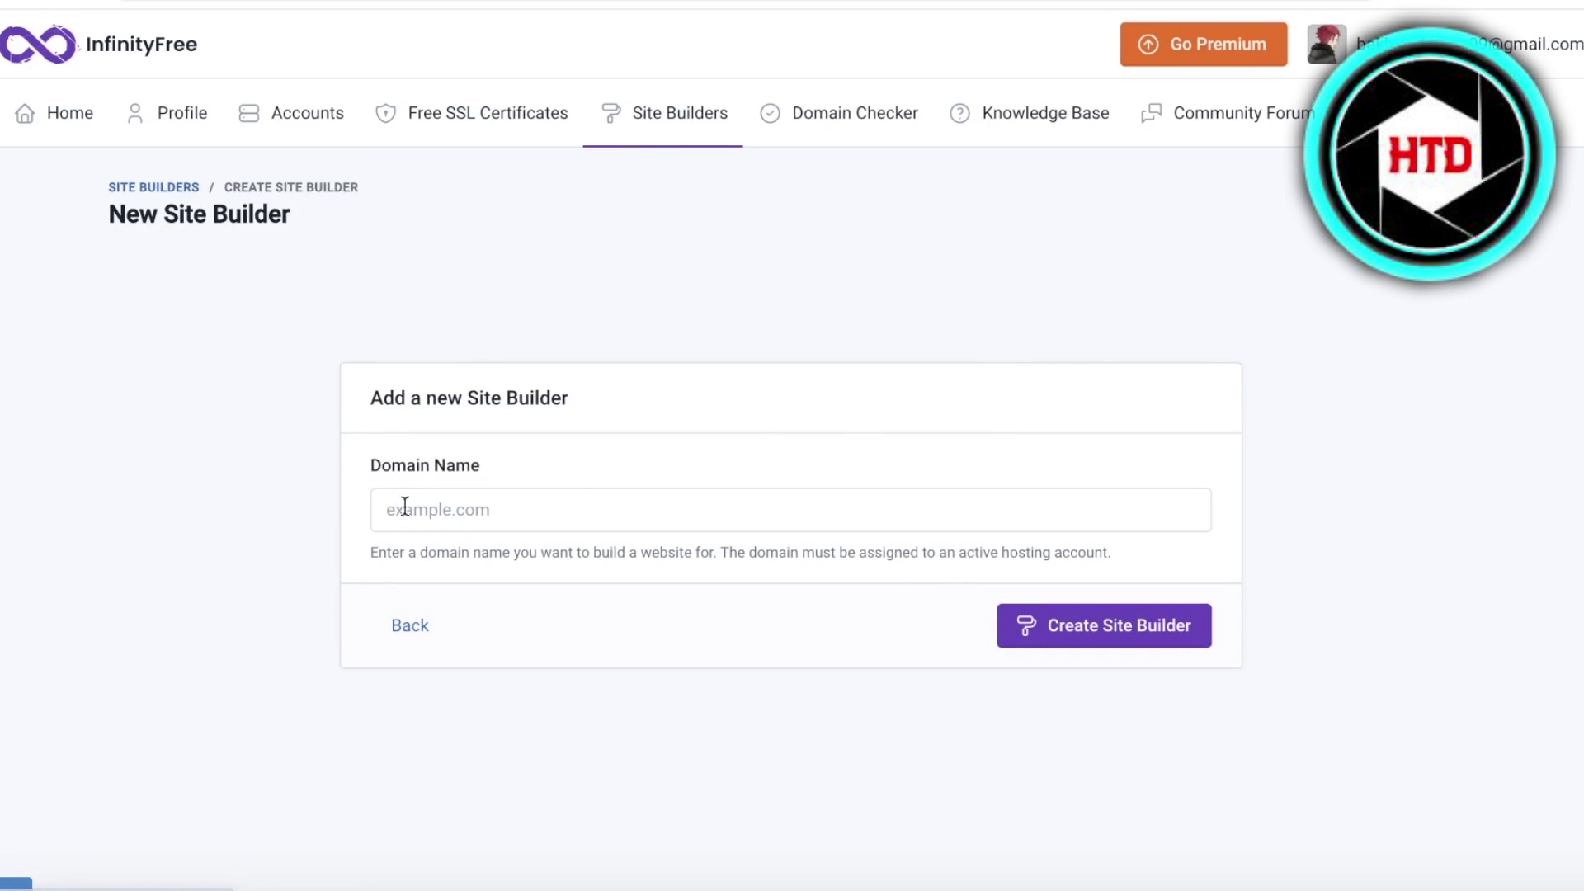
pyautogui.click(683, 471)
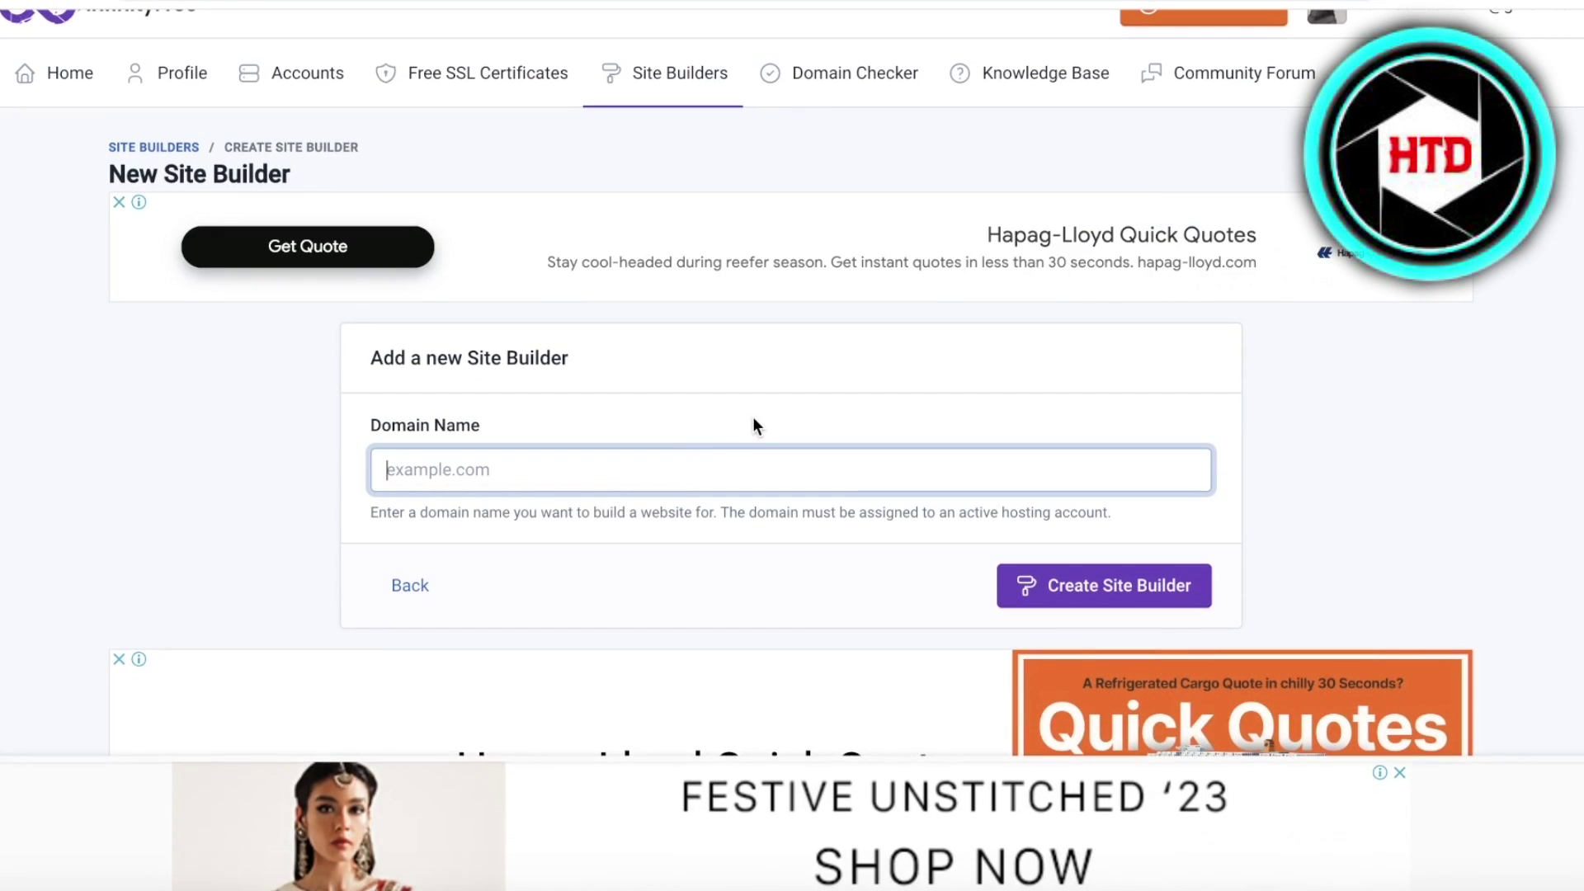
pyautogui.write('d')
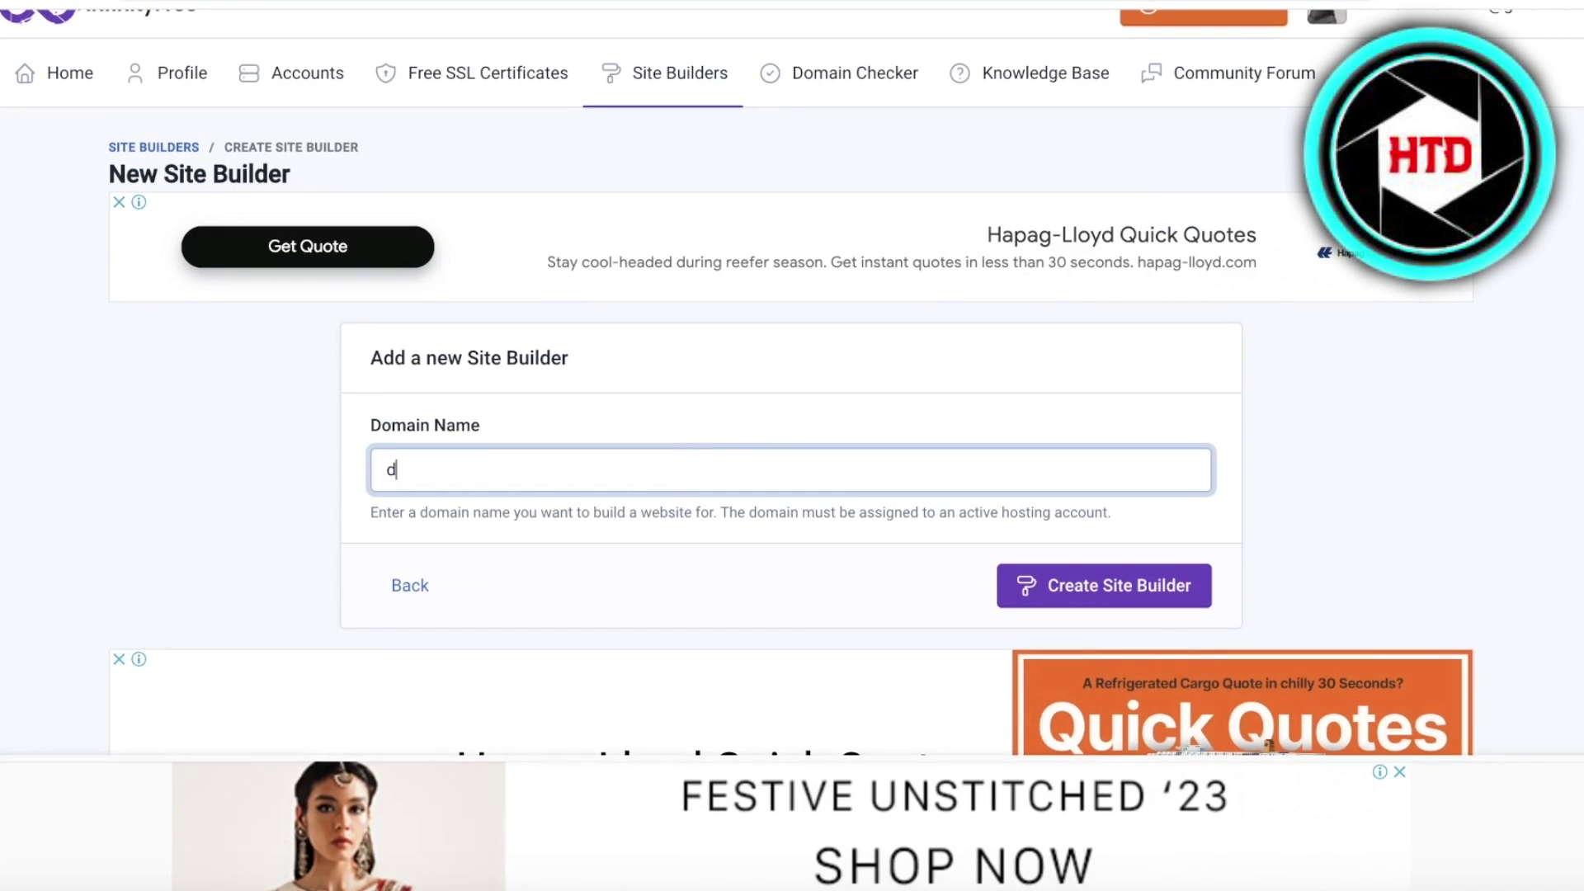
pyautogui.write('urden.store')
pyautogui.click(1183, 591)
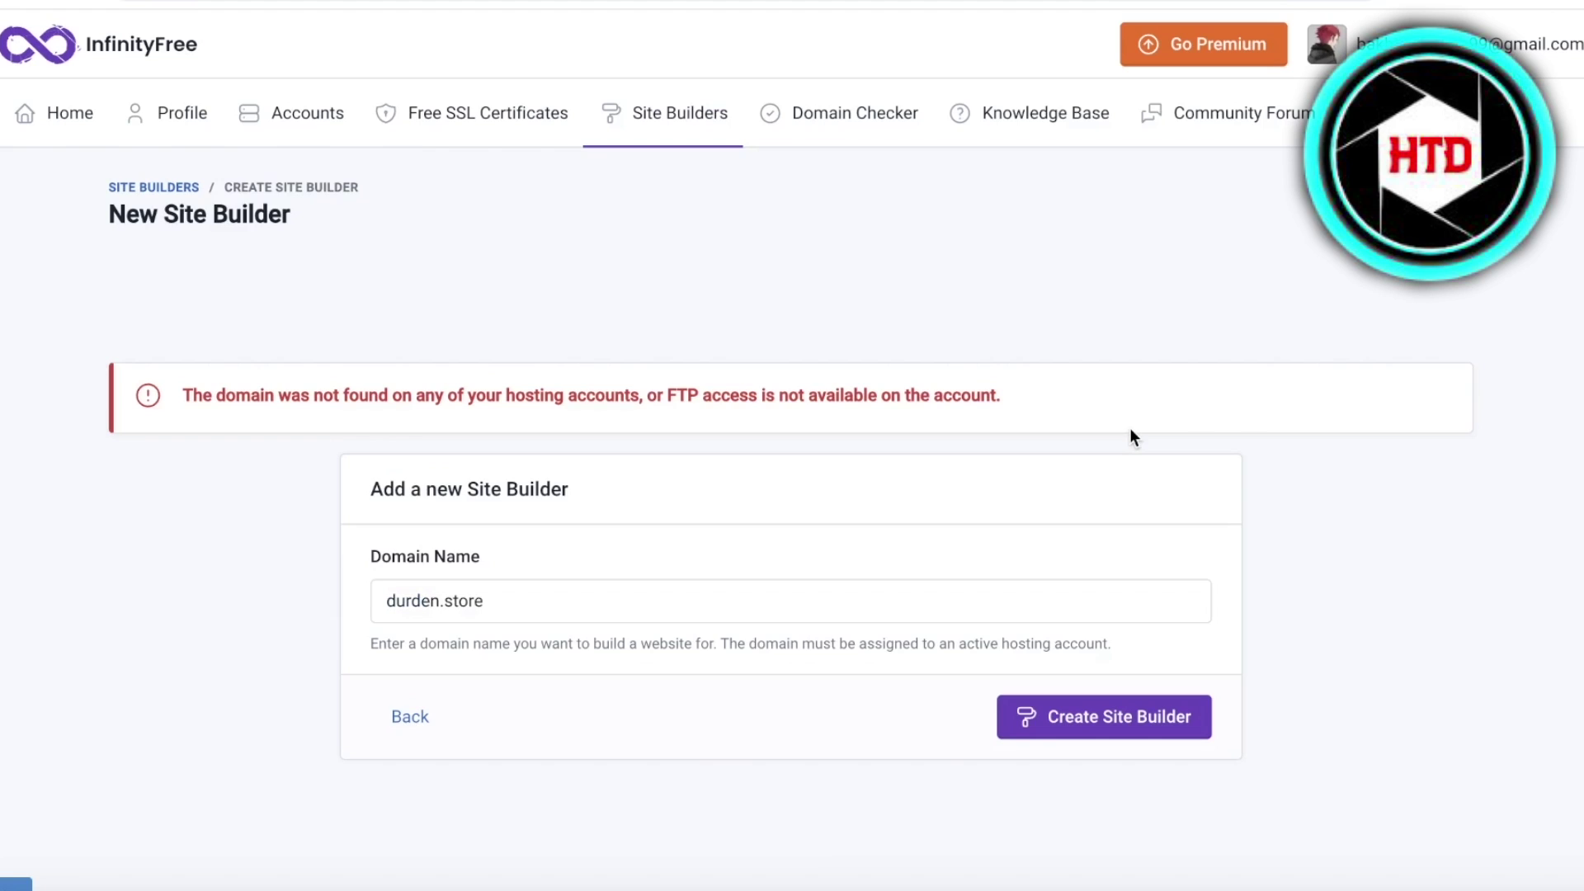
pyautogui.scroll(-2, 677, 417)
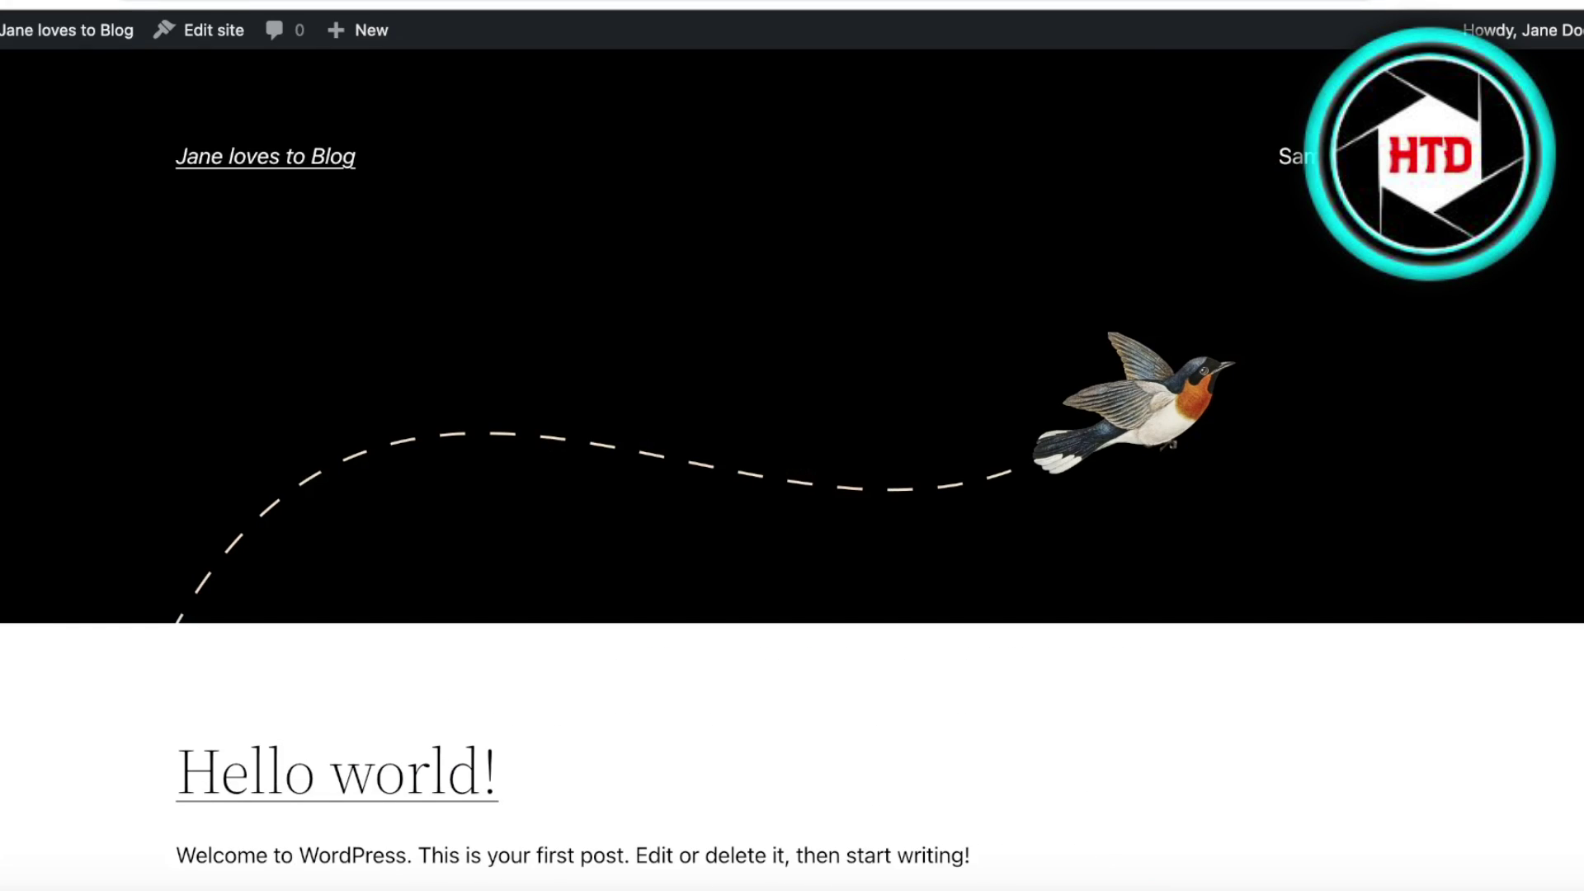
# - Copy the blog's address from the address bar and paste it over durden.store
pyautogui.rightClick(785, 1)
pyautogui.click(361, 2)
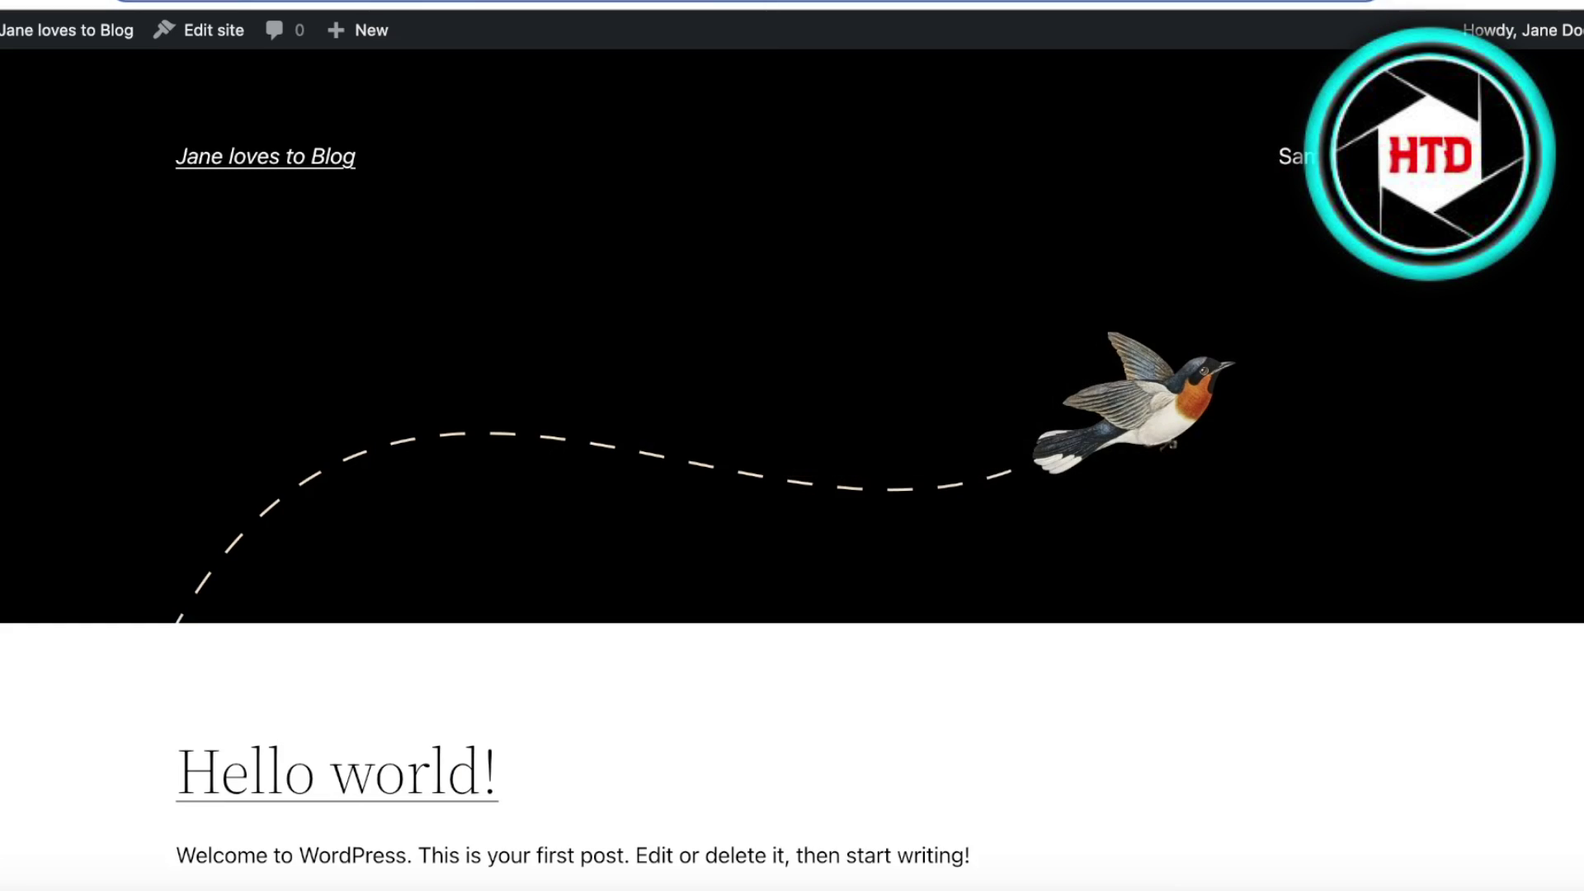
pyautogui.rightClick(360, 2)
pyautogui.click(437, 185)
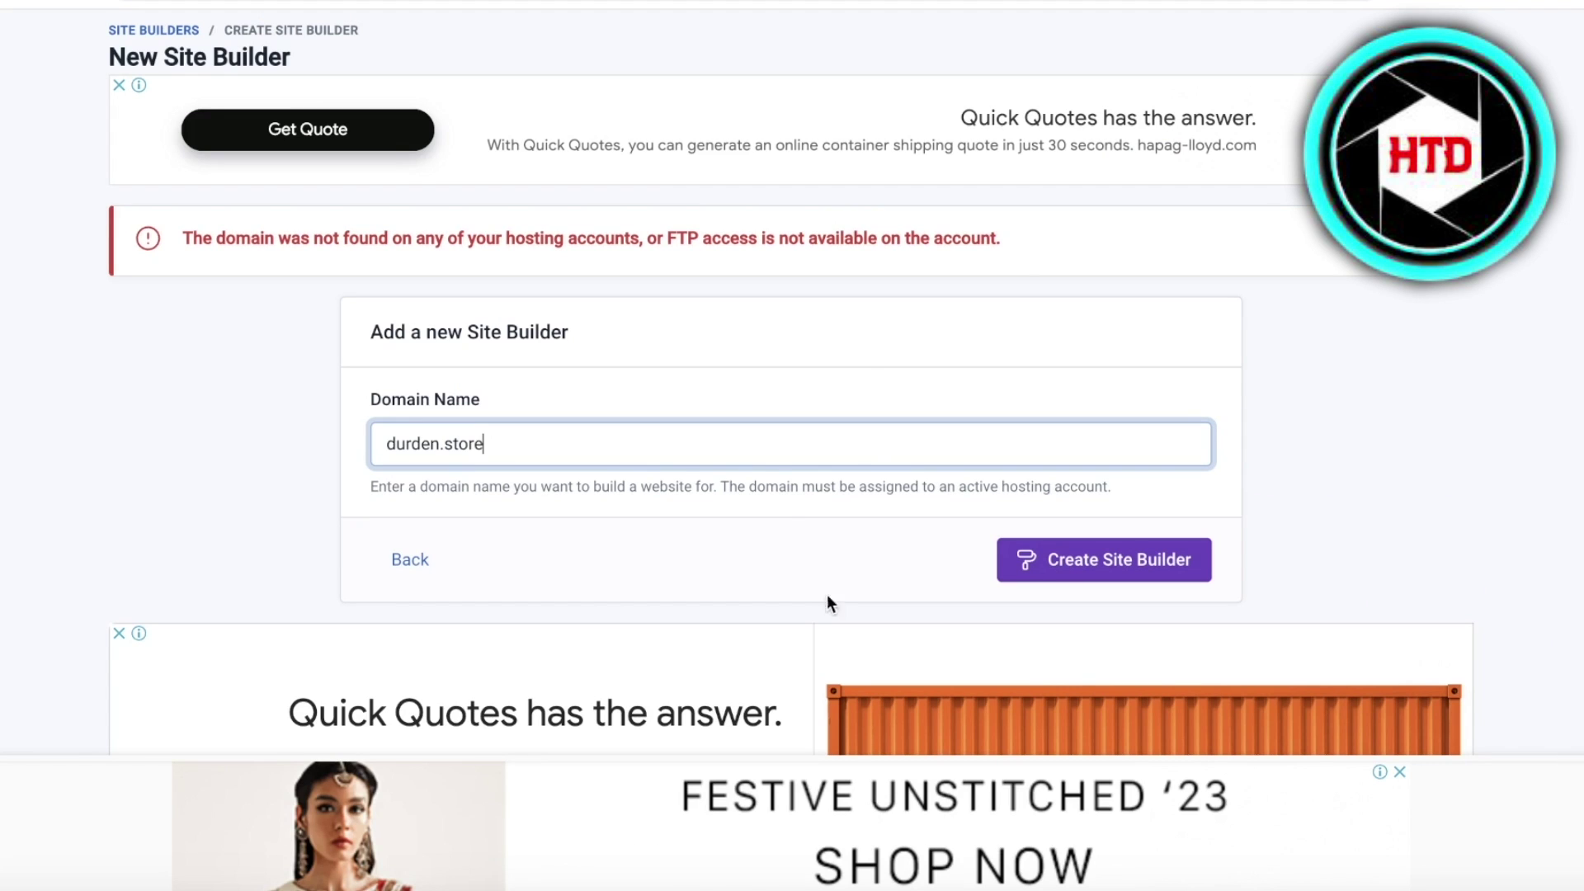
pyautogui.press('super+a')
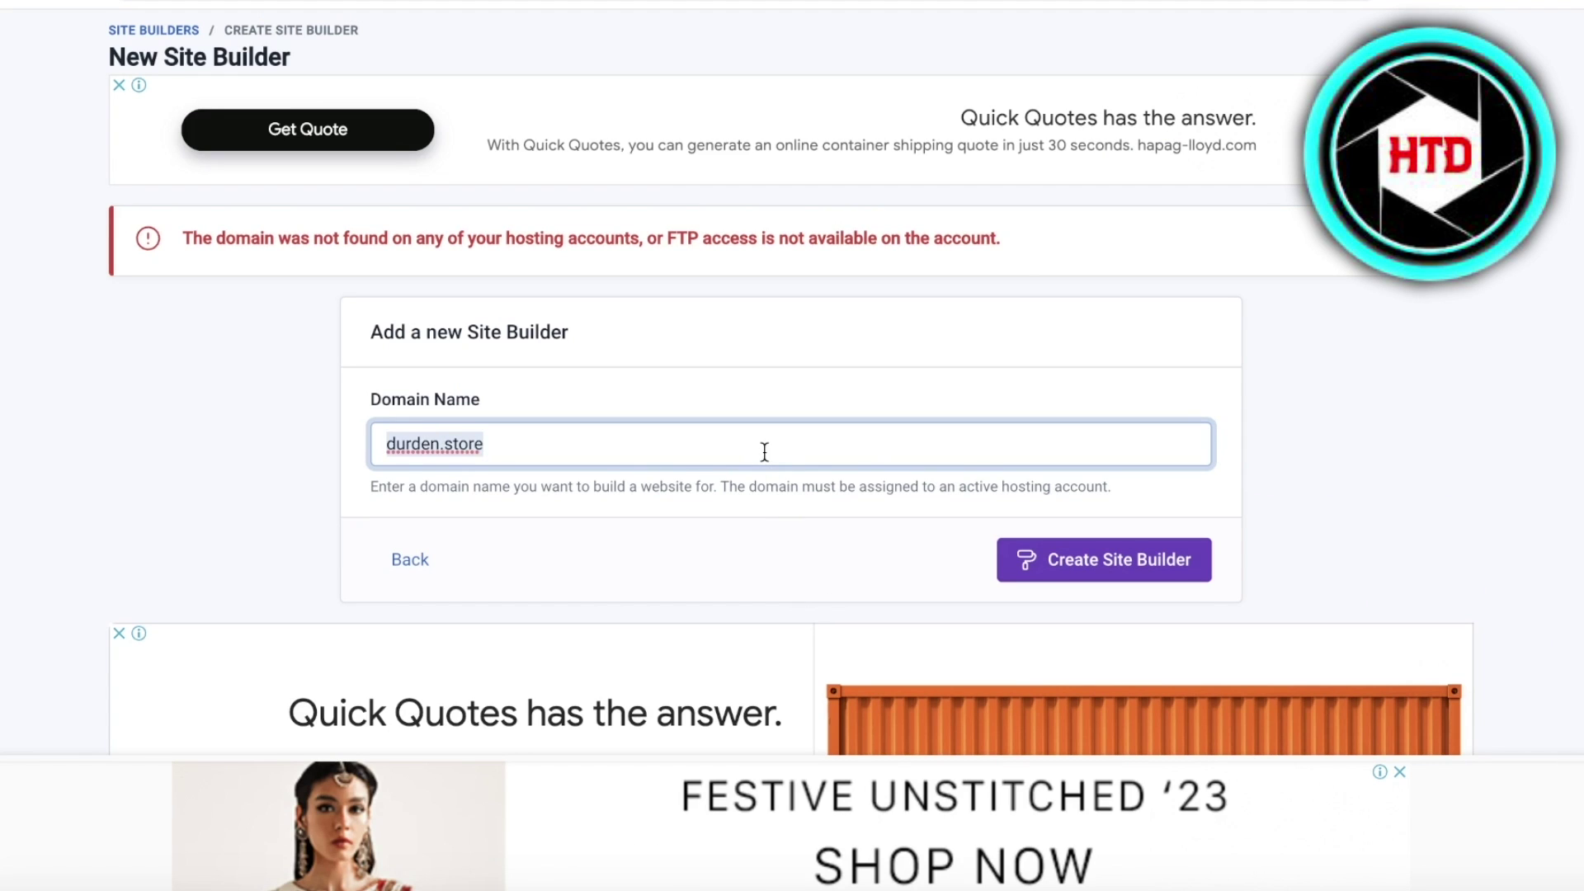
pyautogui.press('super+v')
pyautogui.press('Return')
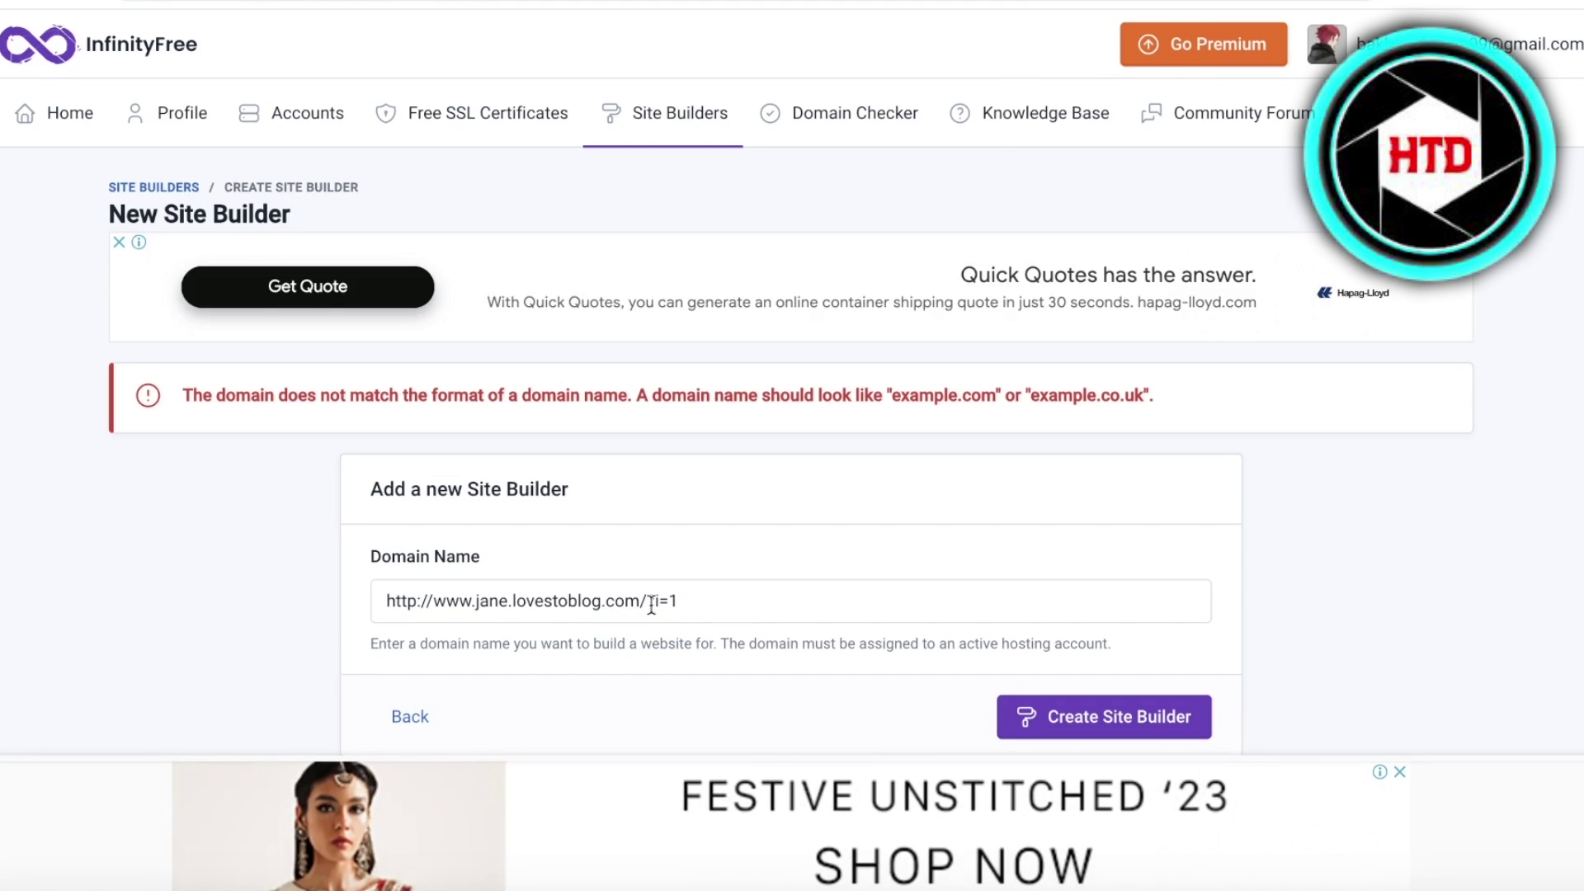
# - Trim the address to jane.lovestoblog.com and create the site builder
pyautogui.moveTo(641, 594); pyautogui.dragTo(743, 594)
pyautogui.press('BackSpace')
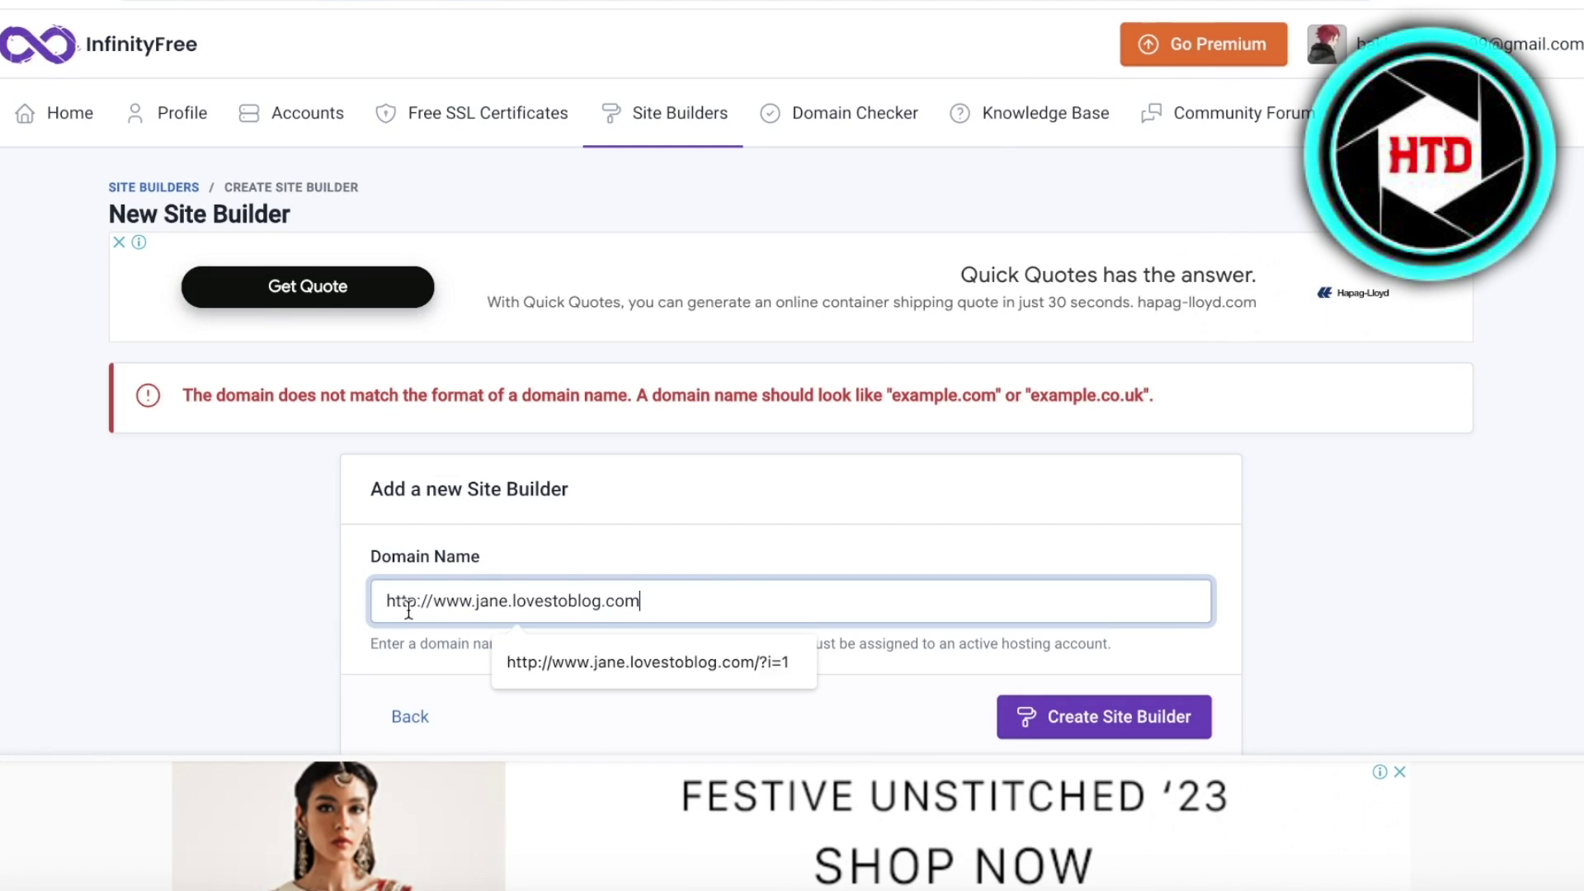
pyautogui.moveTo(472, 608); pyautogui.dragTo(362, 601)
pyautogui.press('BackSpace')
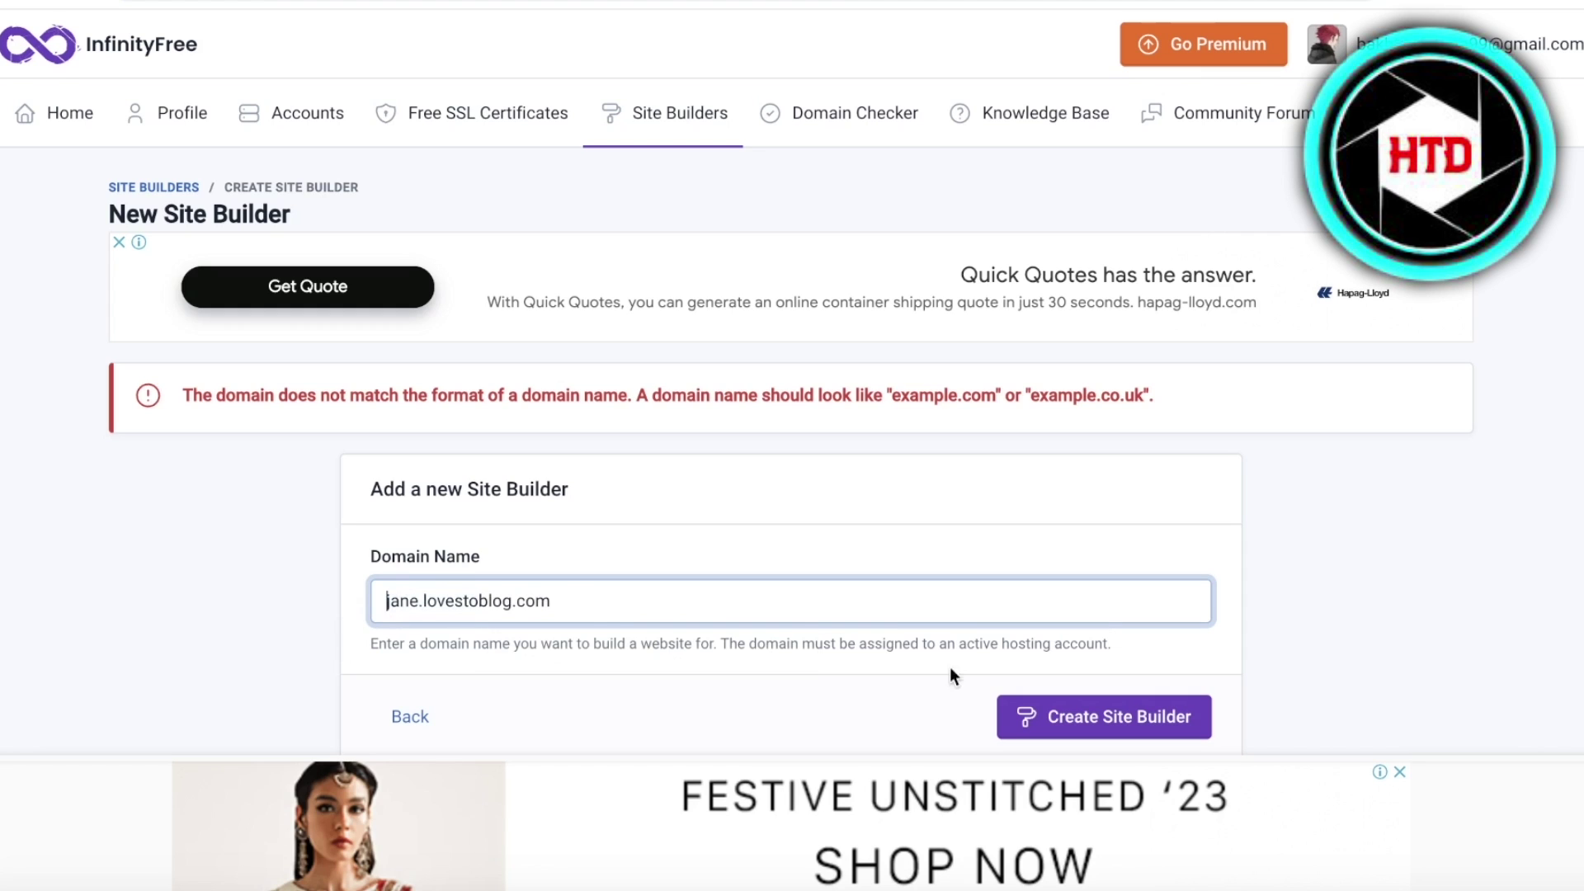
pyautogui.click(1097, 716)
pyautogui.scroll(-1, 387, 517)
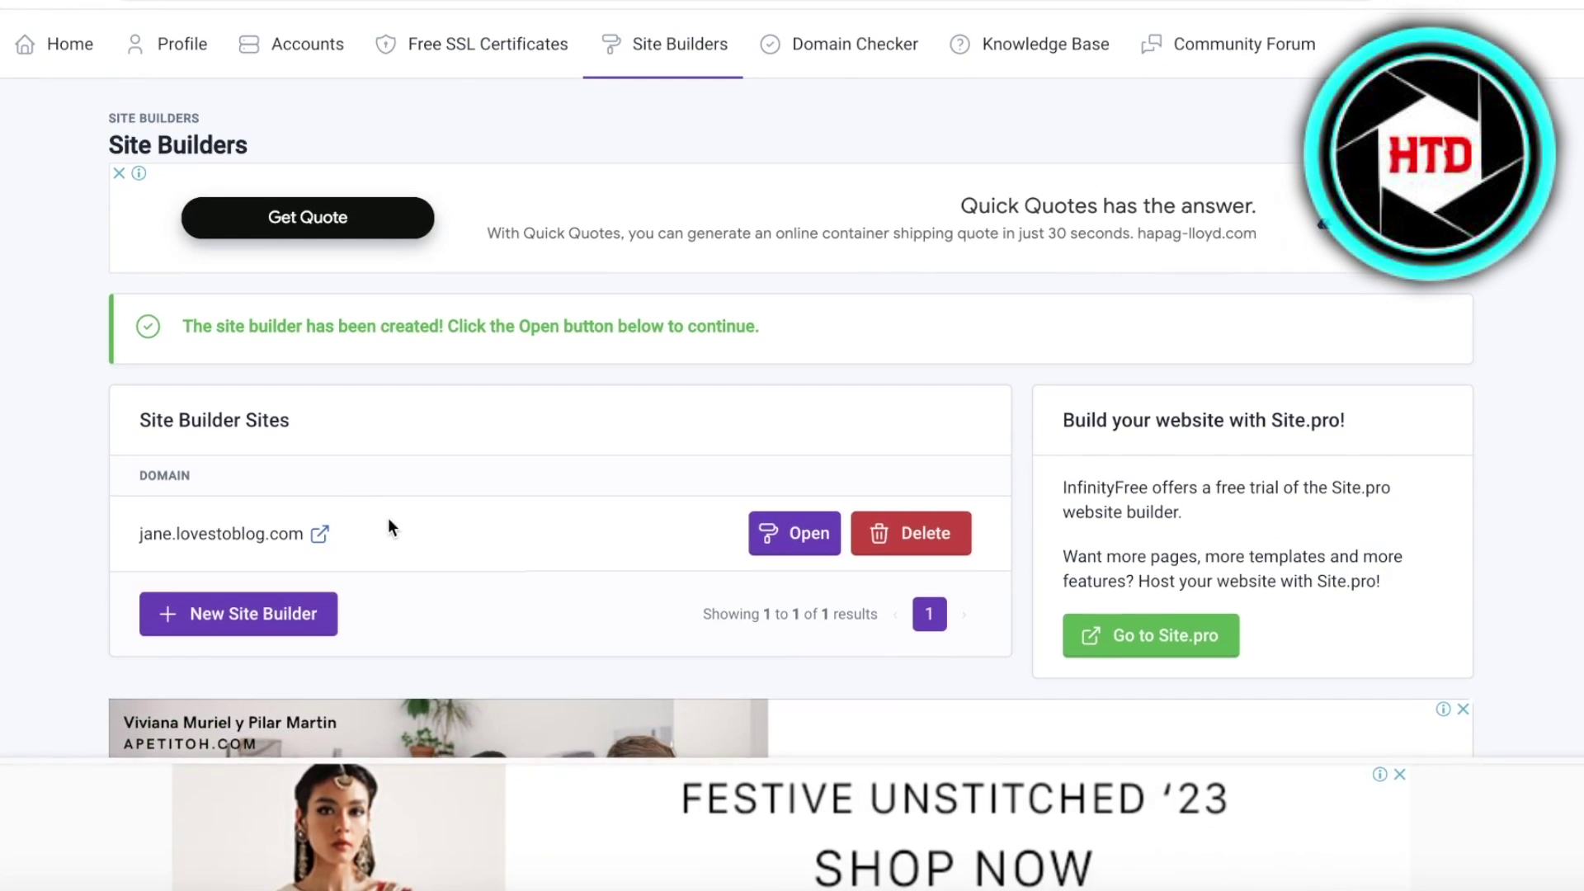
# - Launch the Site.pro site builder for jane.lovestoblog.com
pyautogui.click(817, 538)
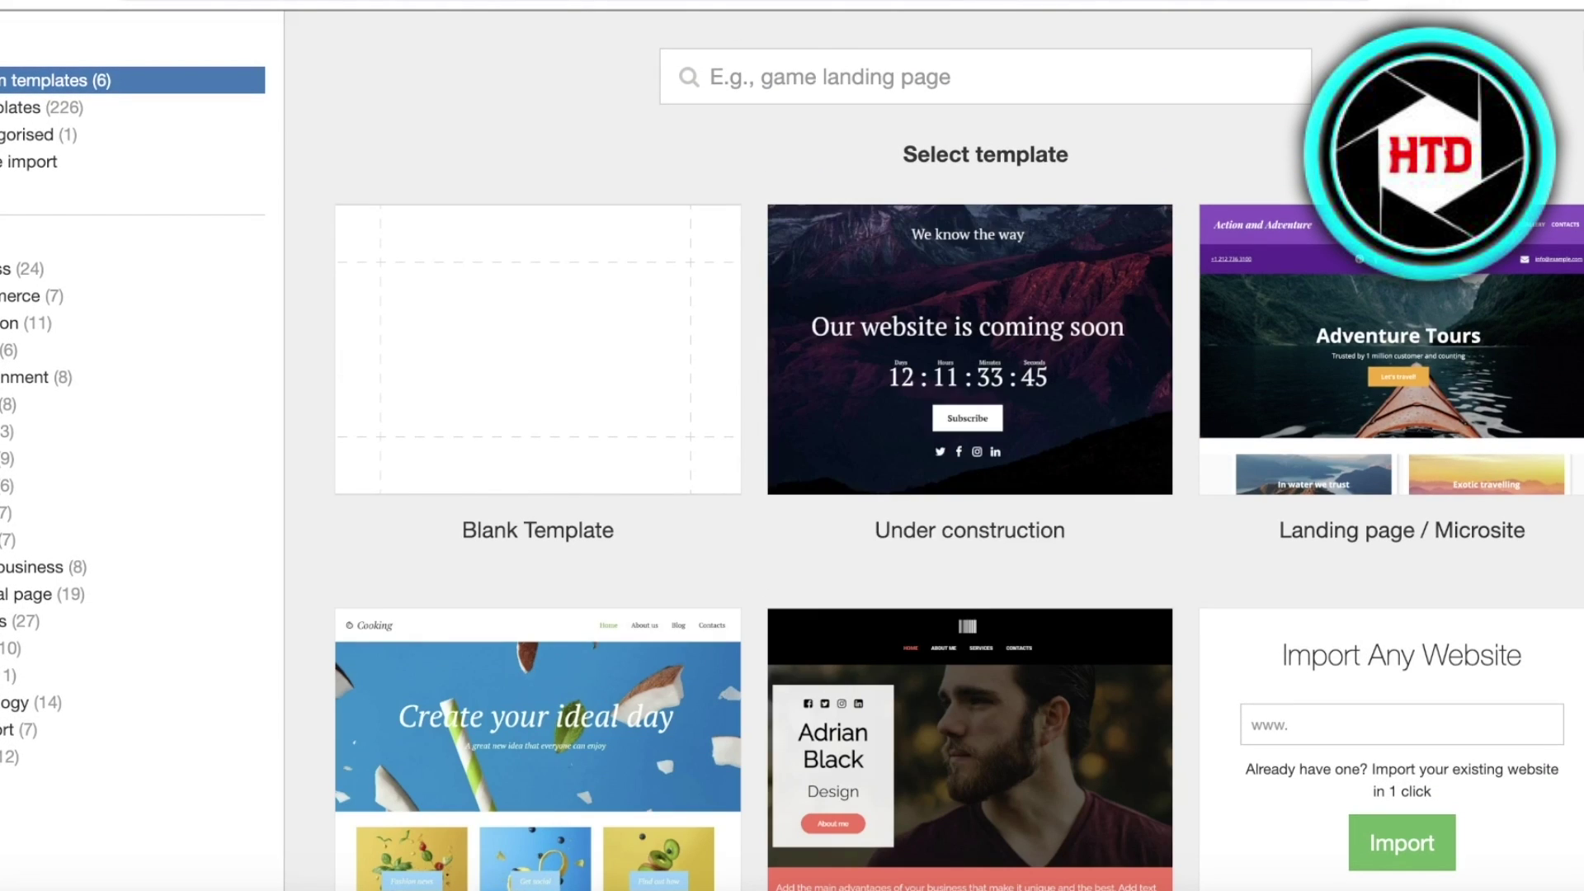
pyautogui.moveTo(448, 354)
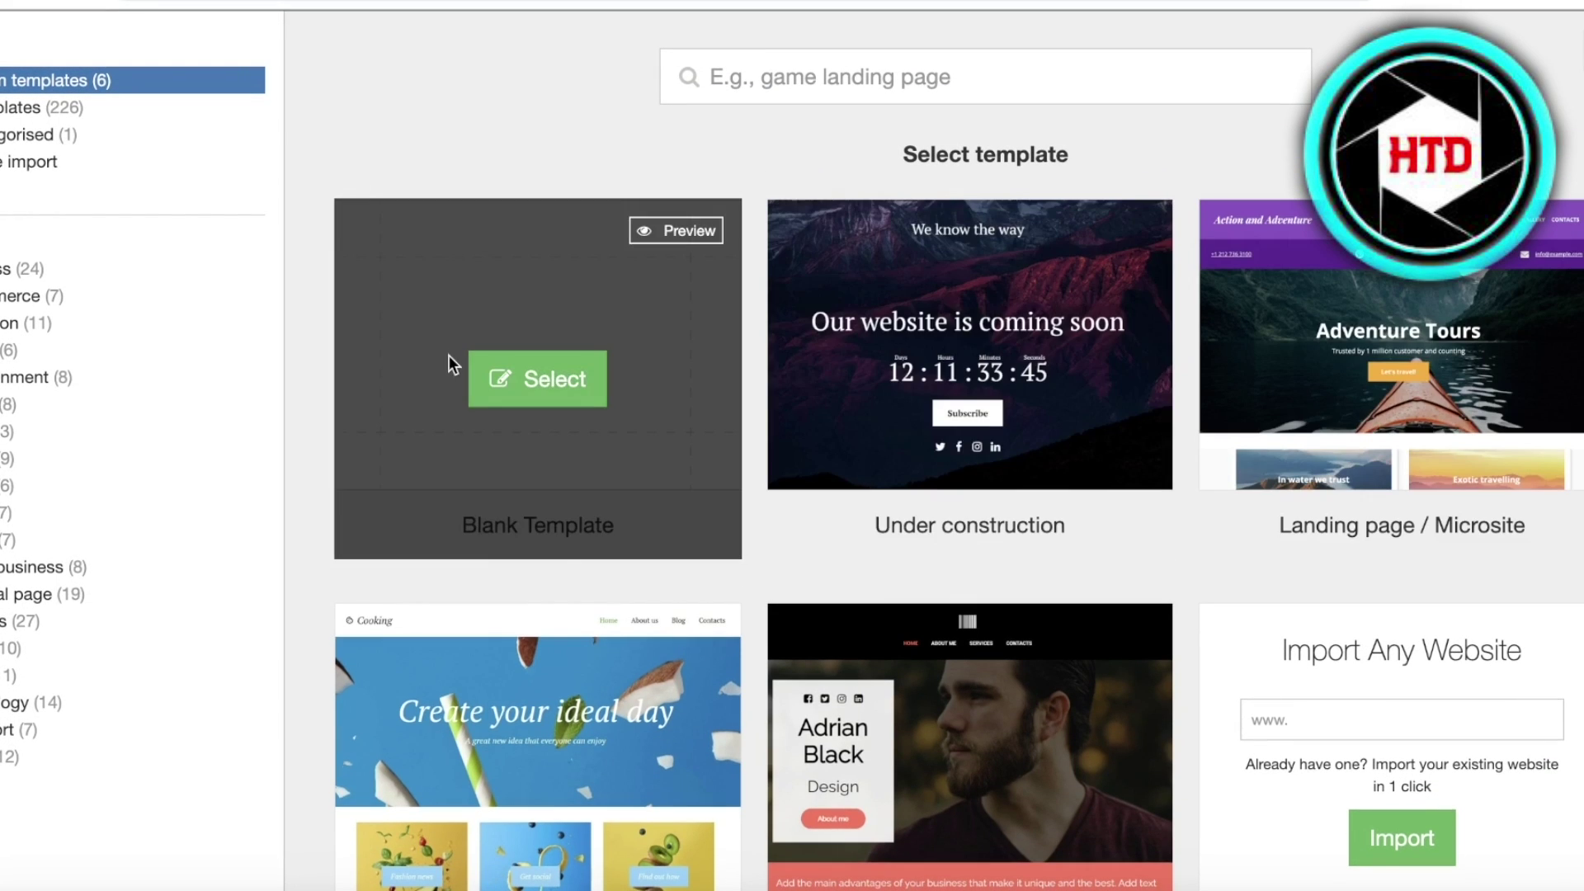
pyautogui.scroll(-1, 784, 379)
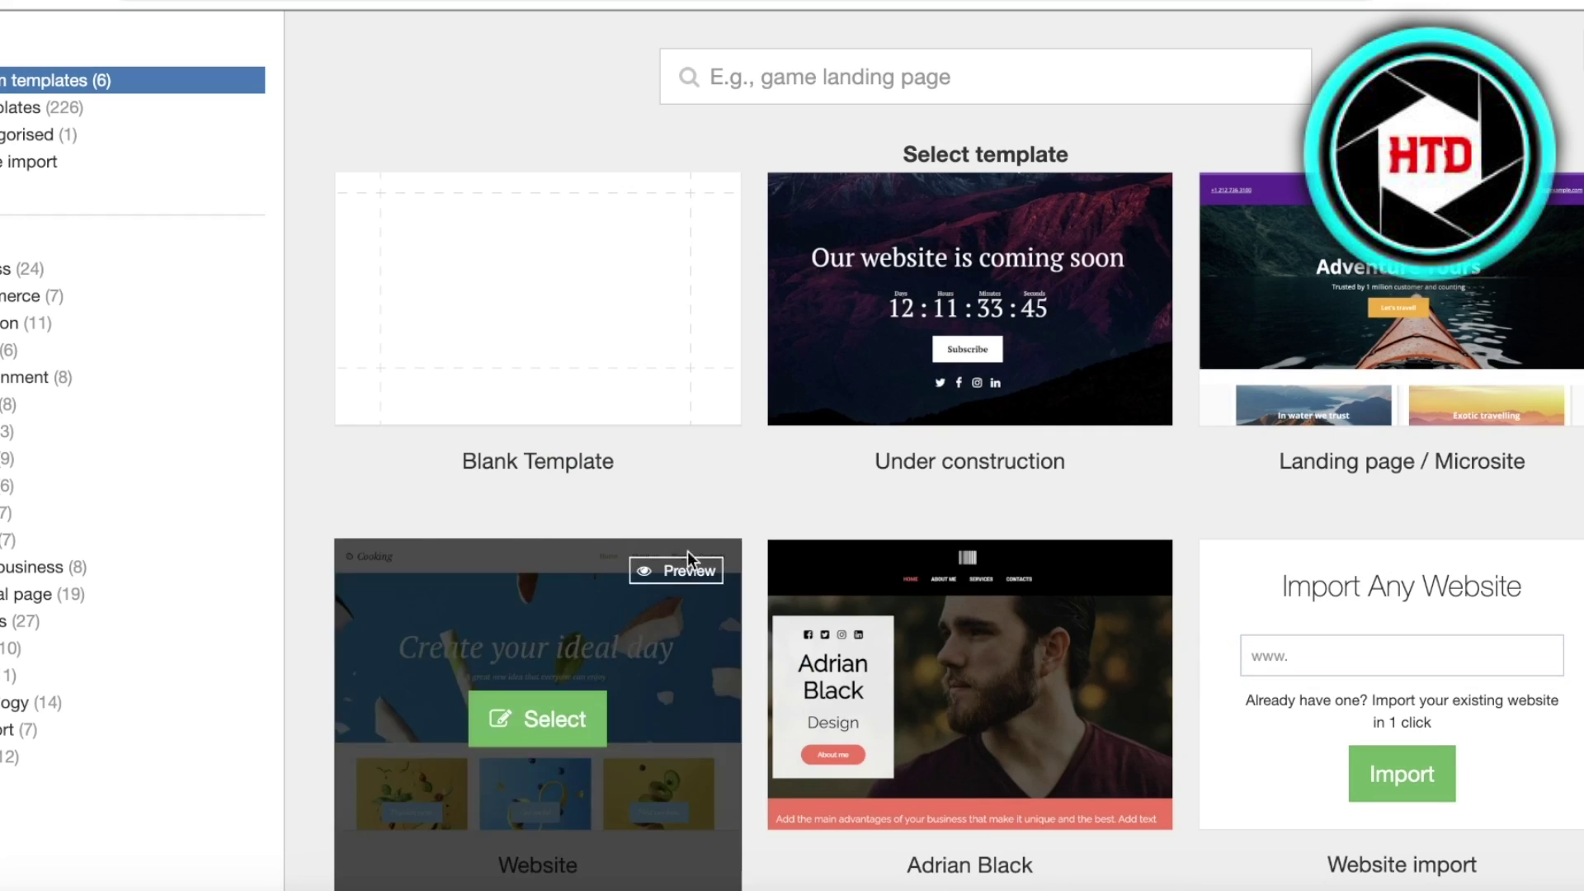
# - Show all 226 templates and browse through the template grid
pyautogui.click(165, 107)
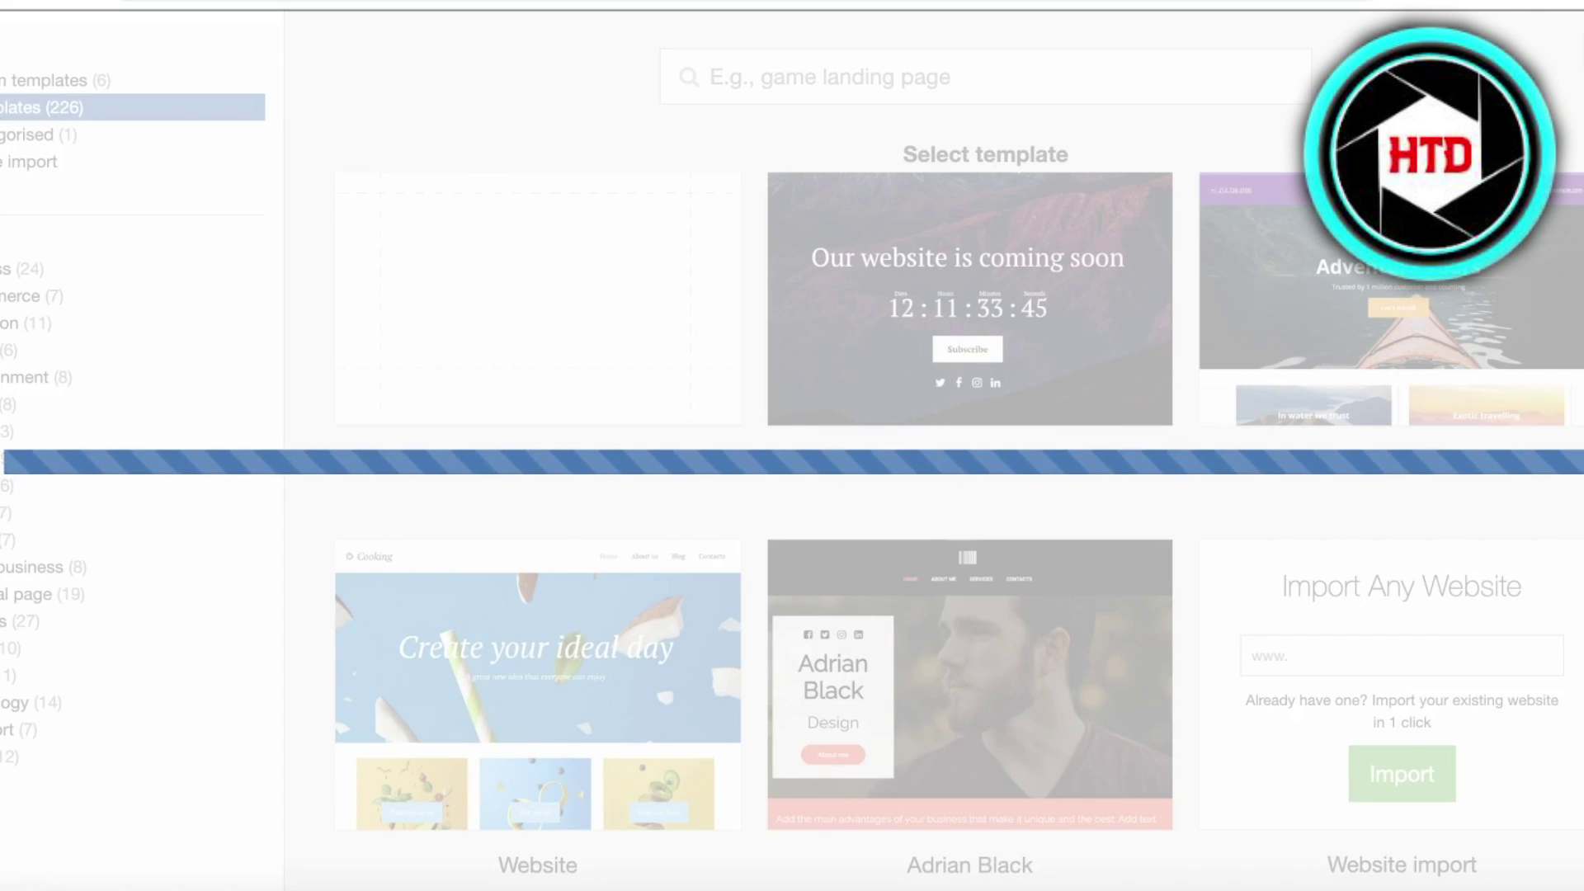
pyautogui.scroll(-20, 1447, 357)
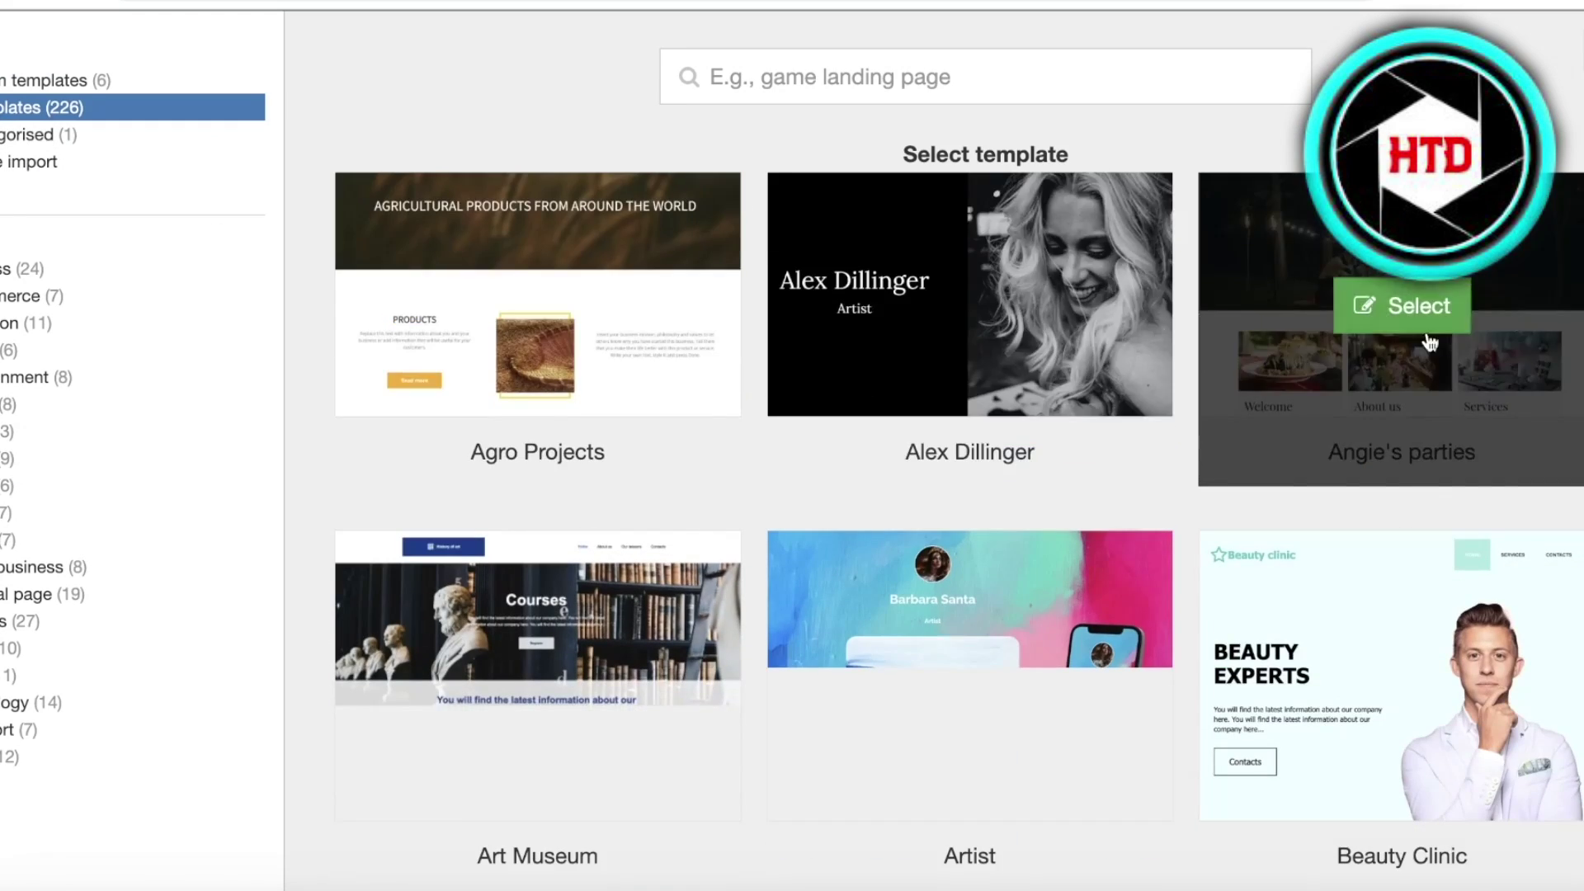
pyautogui.scroll(-10, 1458, 407)
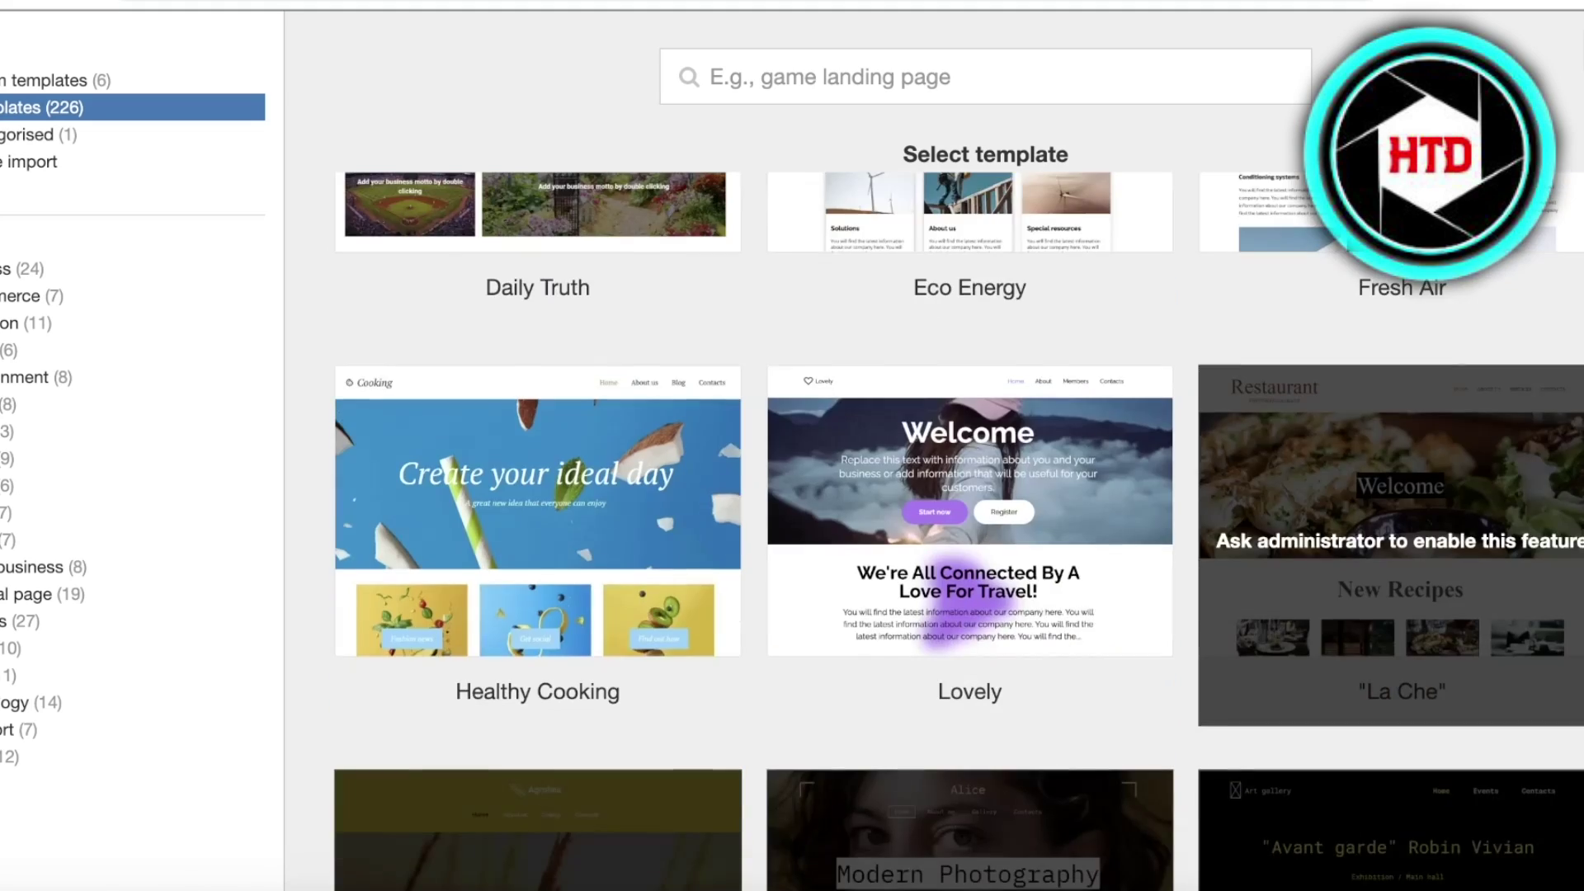
pyautogui.scroll(-1, 652, 487)
pyautogui.scroll(9, 684, 480)
pyautogui.scroll(3, 685, 487)
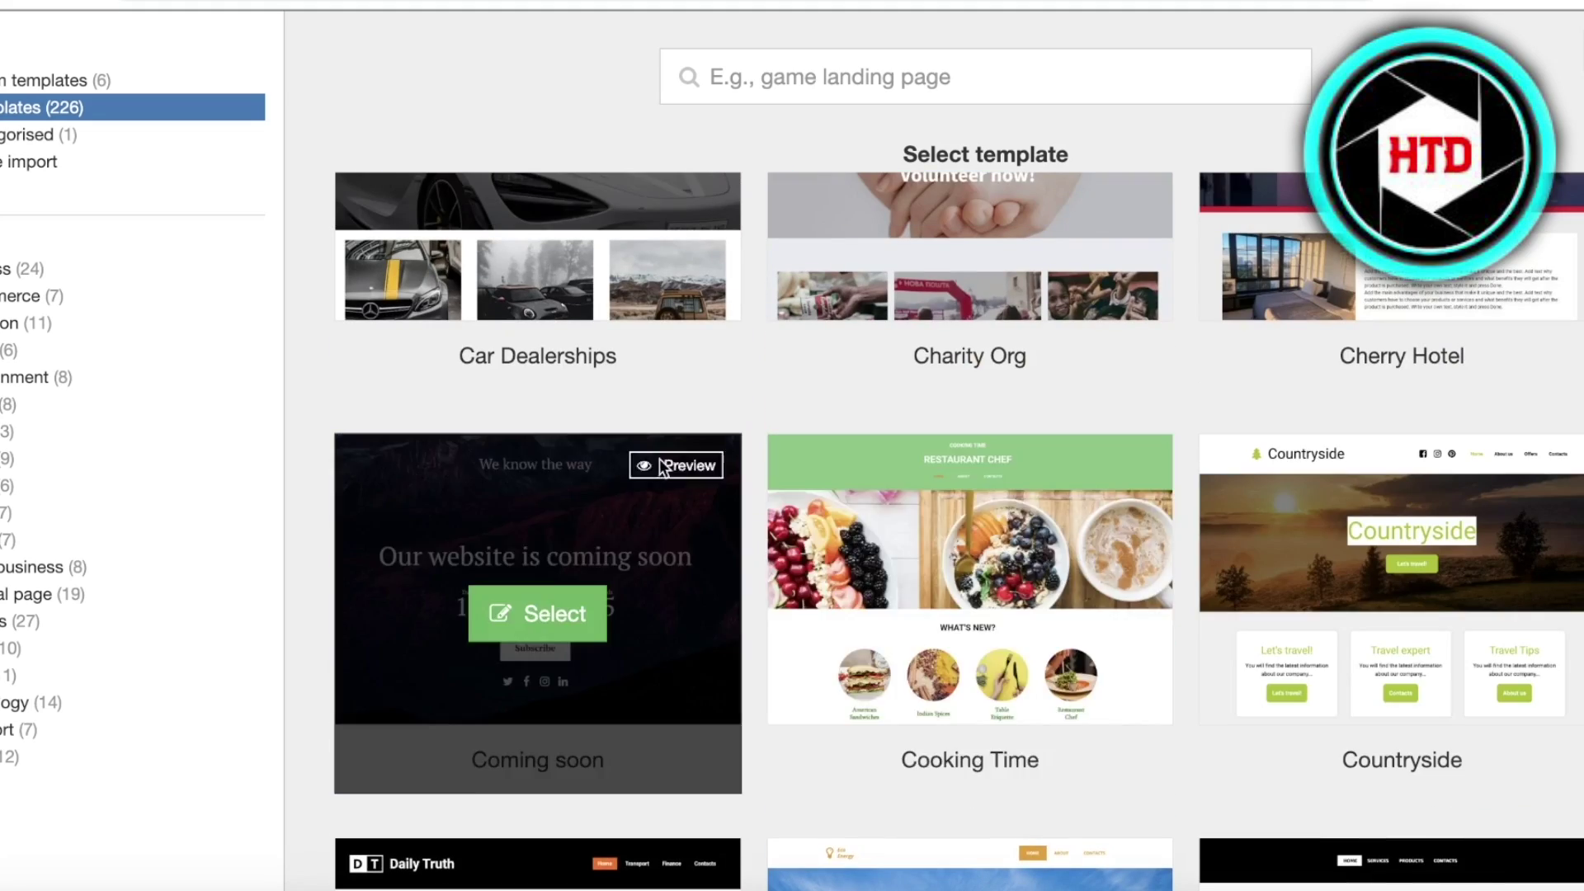
pyautogui.scroll(15, 1358, 439)
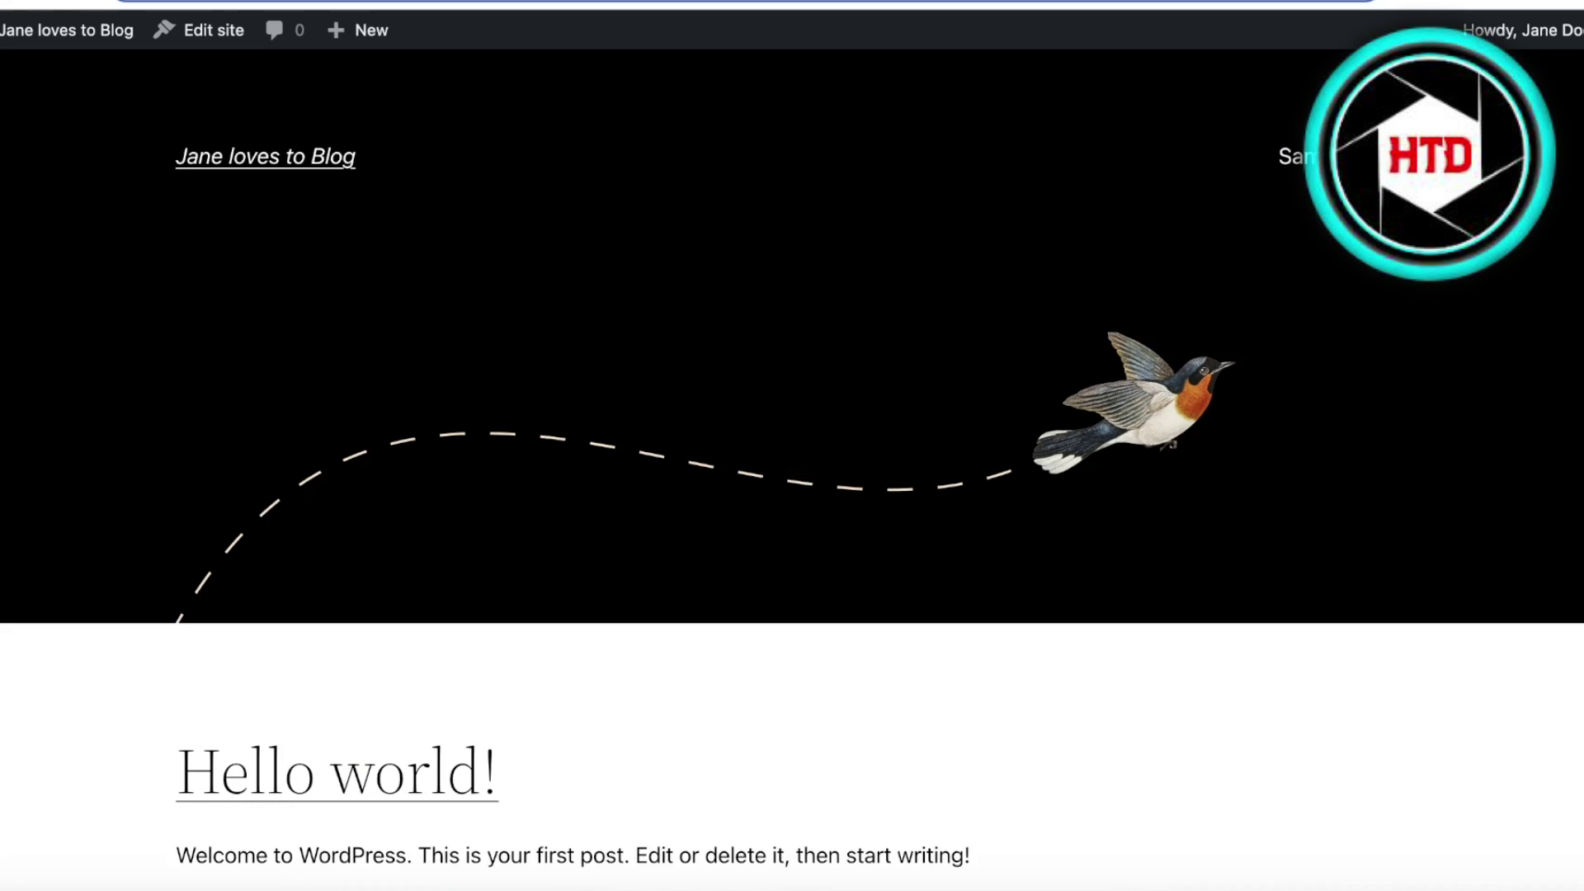